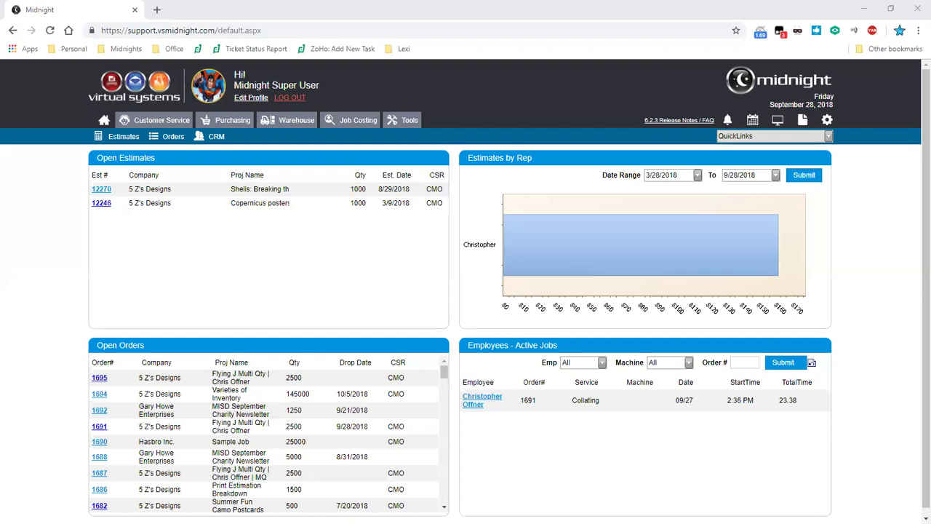
# Step: Open the DJB section of Global Settings in the system's list maintenance area
pyautogui.click(826, 124)
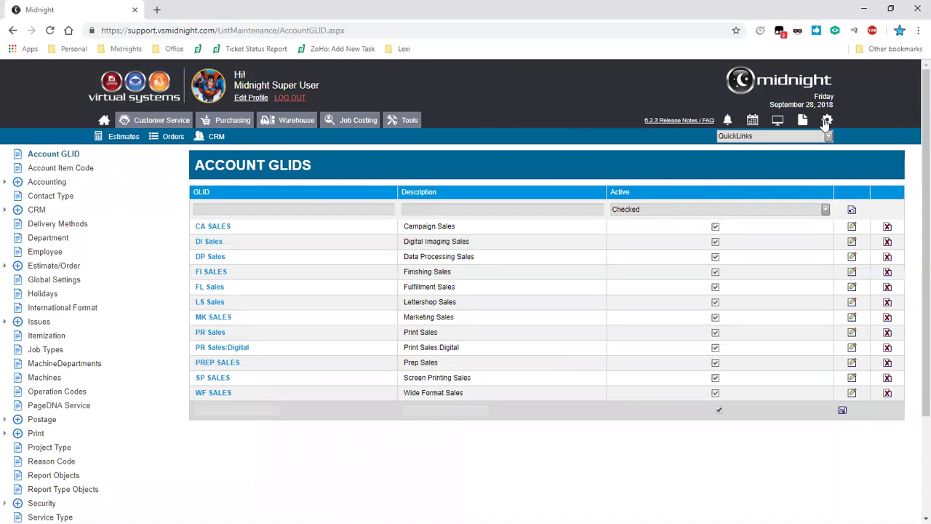
pyautogui.click(34, 282)
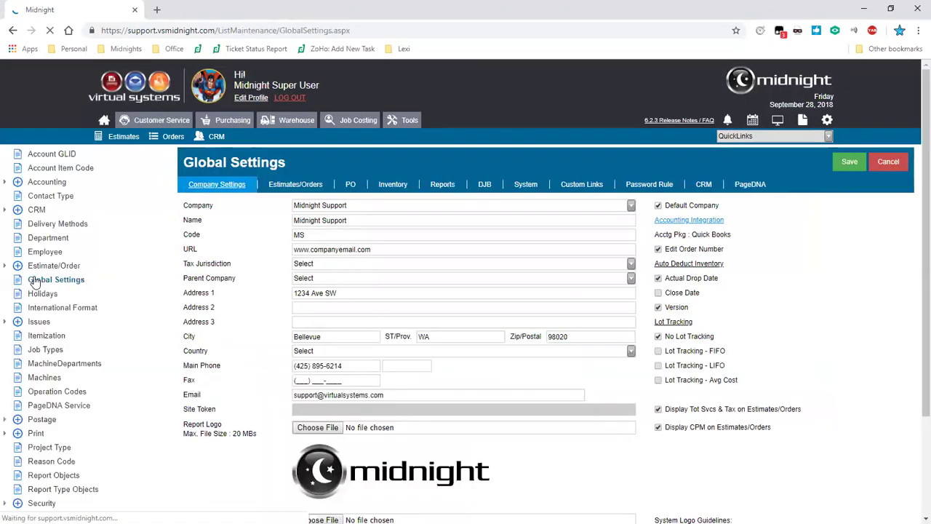
pyautogui.click(499, 184)
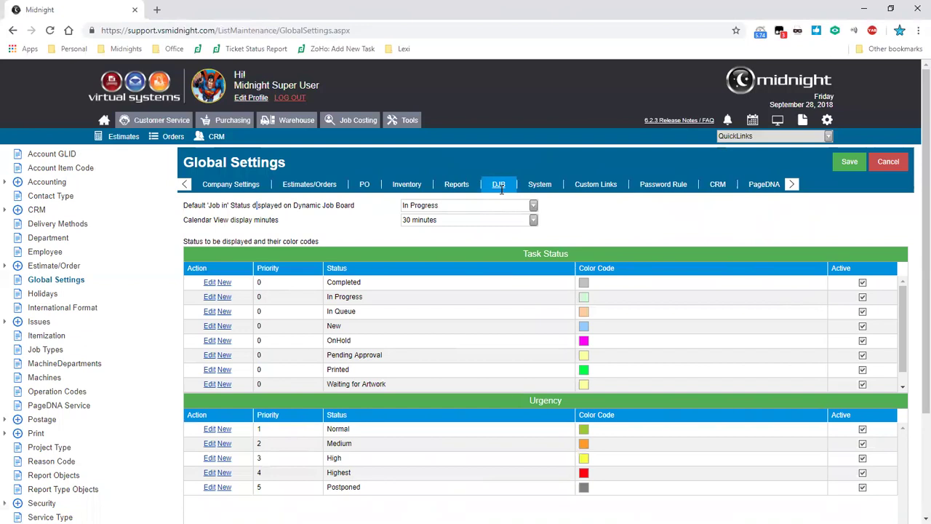
# Step: Review the available choices for the default 'Job in' status displayed on the Dynamic Job Board
pyautogui.moveTo(256, 206); pyautogui.dragTo(355, 206)
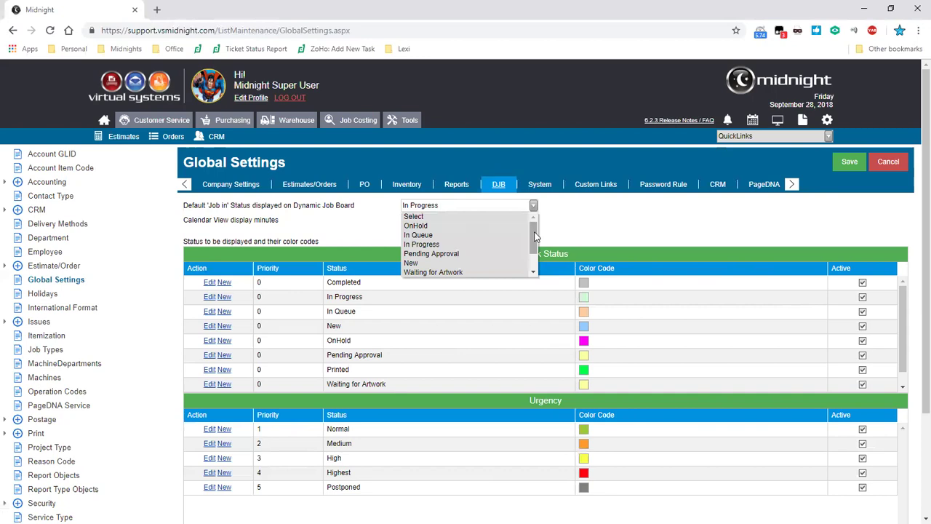
pyautogui.click(580, 237)
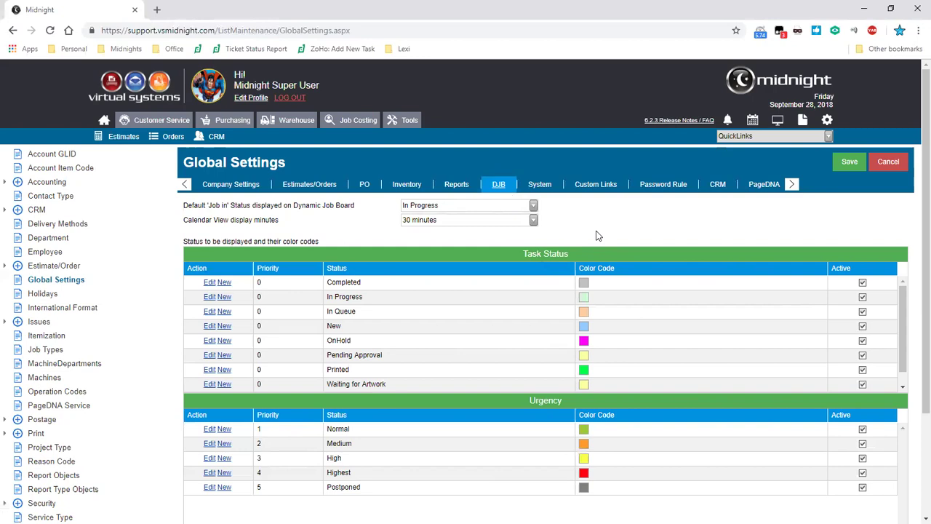
pyautogui.click(533, 206)
pyautogui.click(533, 208)
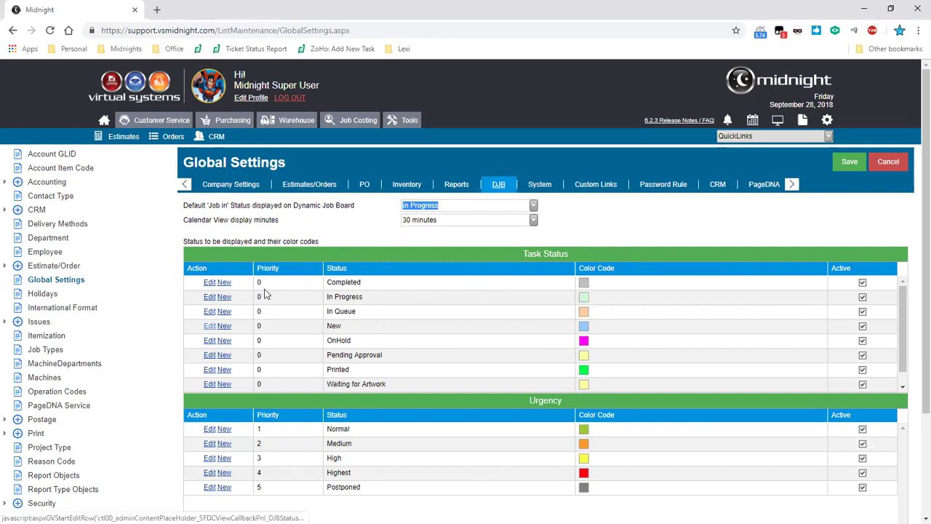
# Step: Rename the OnHold task status to "On Hold" and update its row
pyautogui.click(210, 339)
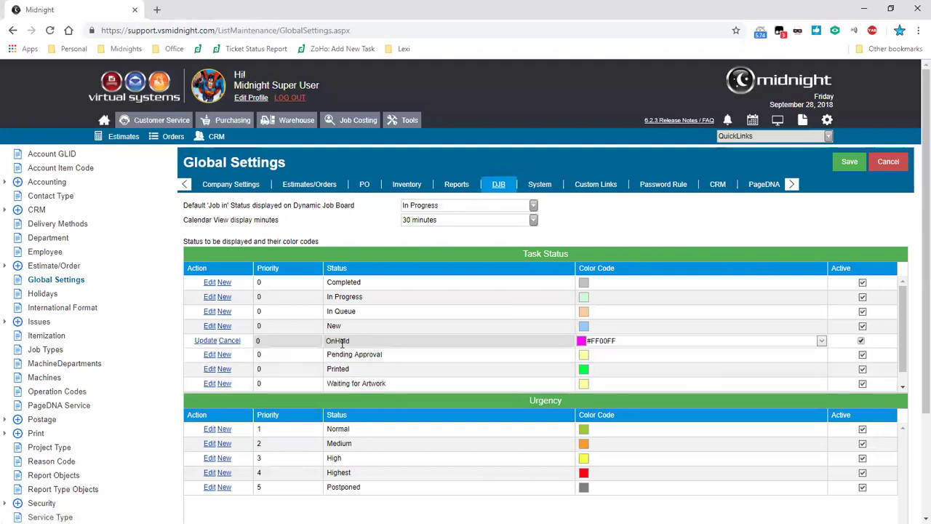
pyautogui.click(338, 339)
pyautogui.press('Return')
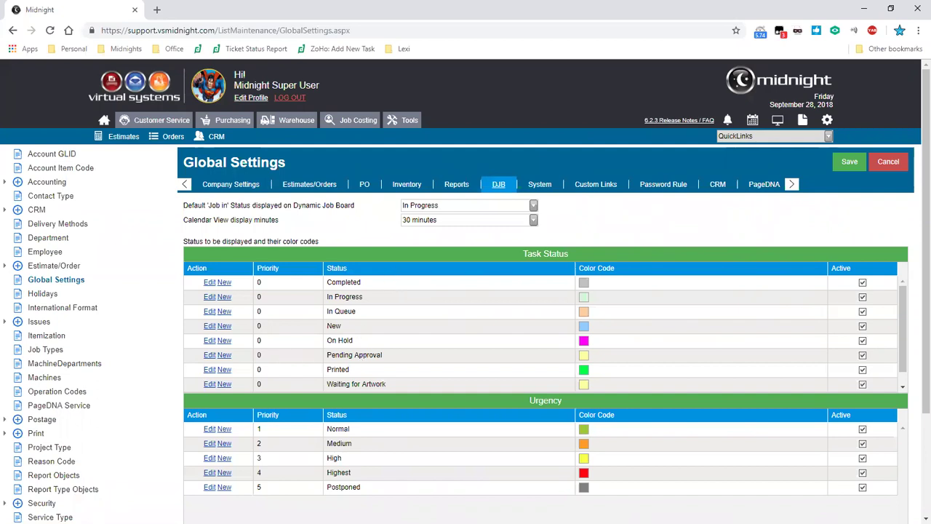
# Step: Make the Printed task status inactive and update its row
pyautogui.click(210, 369)
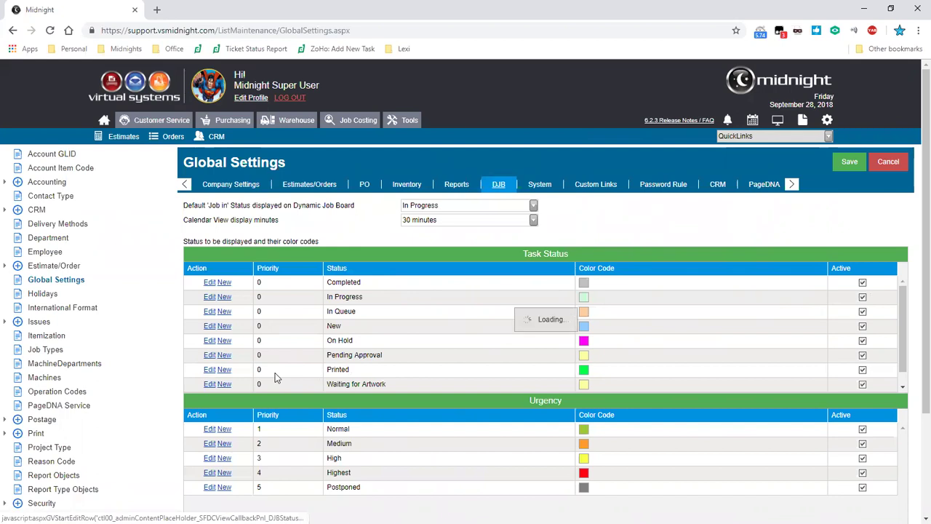
pyautogui.click(862, 371)
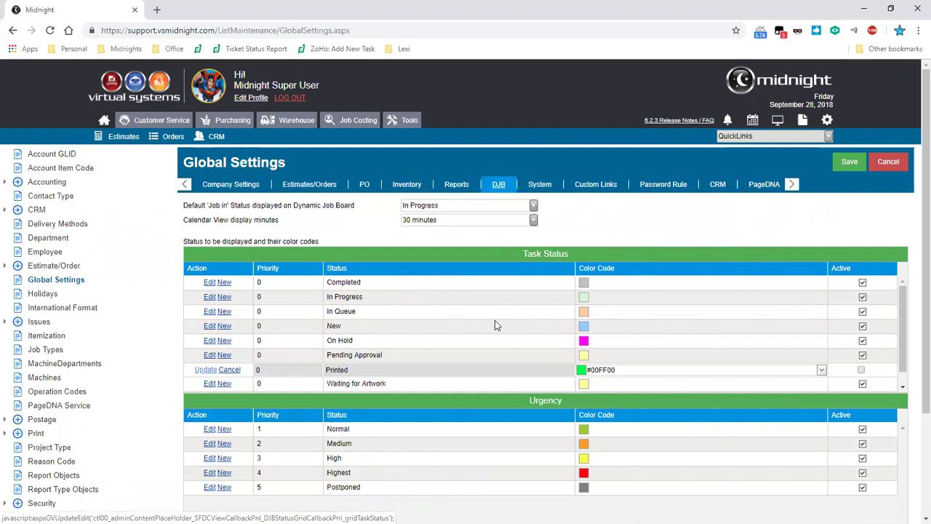
pyautogui.press('Return')
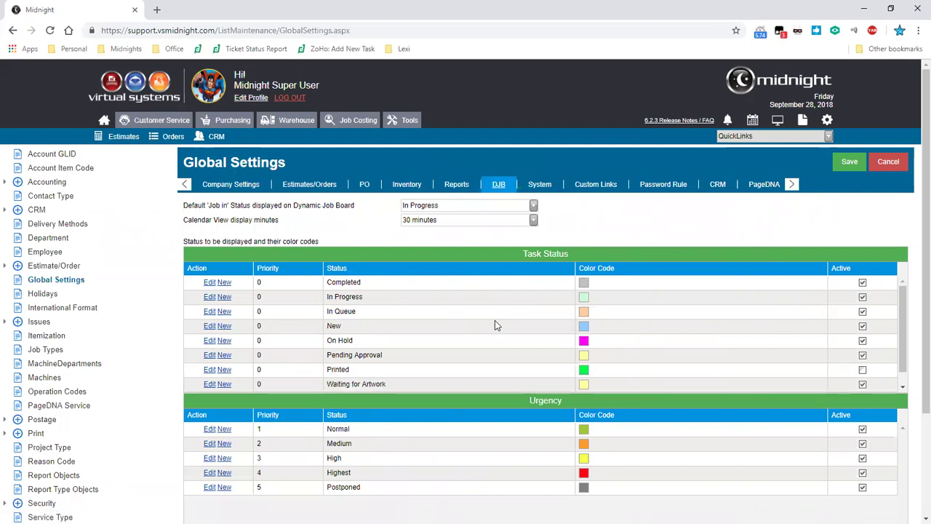
pyautogui.click(862, 371)
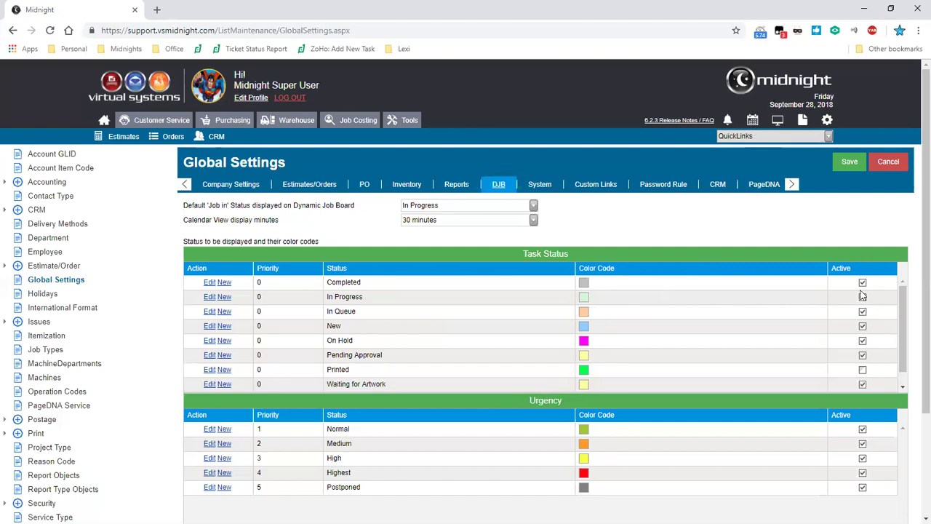
# Step: Review the Shopfloor DJB options, including the minutes choices for Refresh Time
pyautogui.scroll(-1, 915, 328)
pyautogui.scroll(-5, 914, 451)
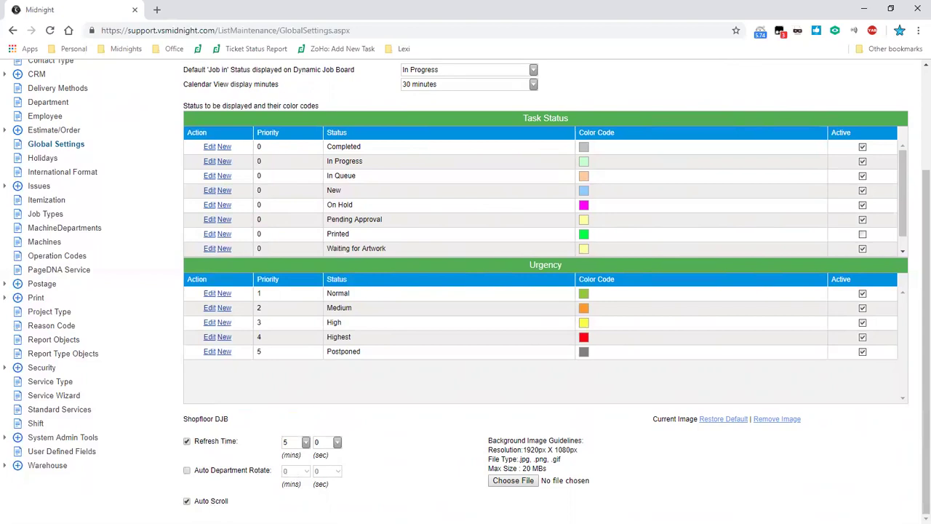
pyautogui.click(305, 442)
pyautogui.click(306, 444)
pyautogui.click(332, 459)
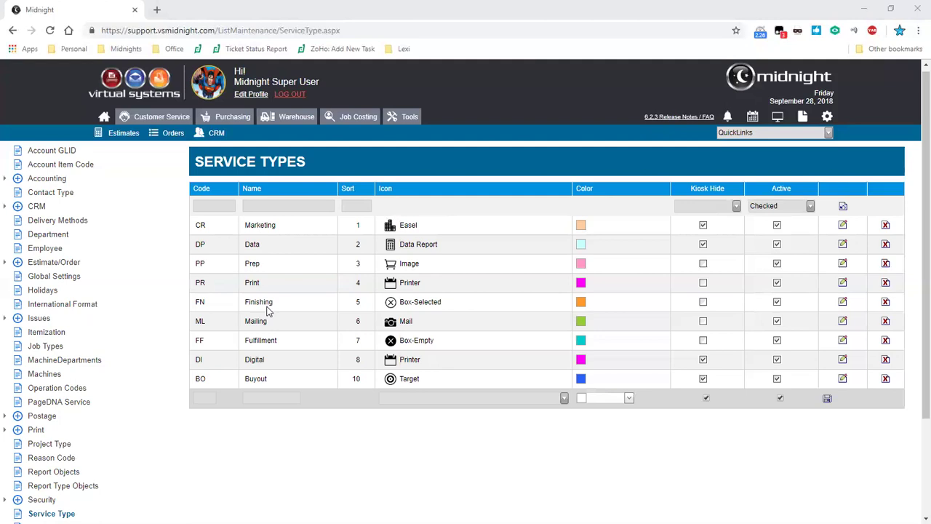
# Step: Open the Bindery service from the Standard Services list
pyautogui.scroll(-1, 267, 308)
pyautogui.click(73, 487)
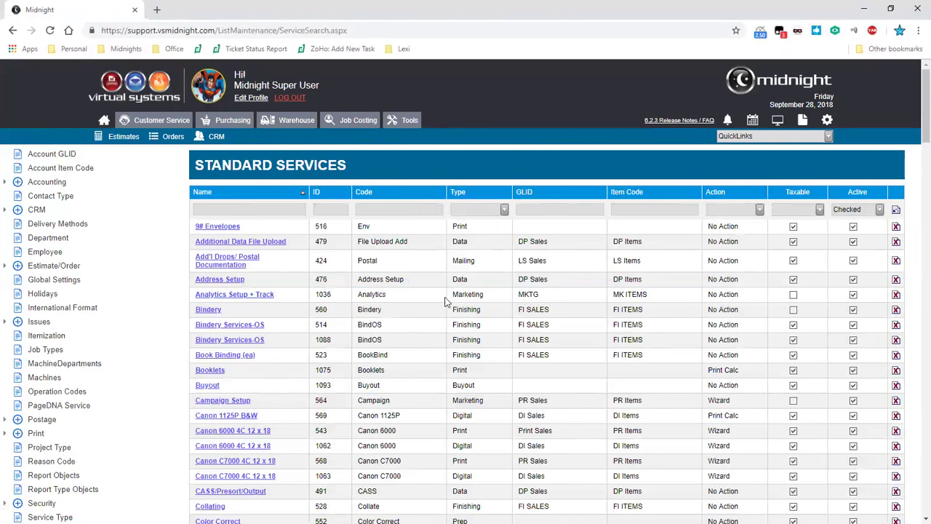
pyautogui.click(260, 363)
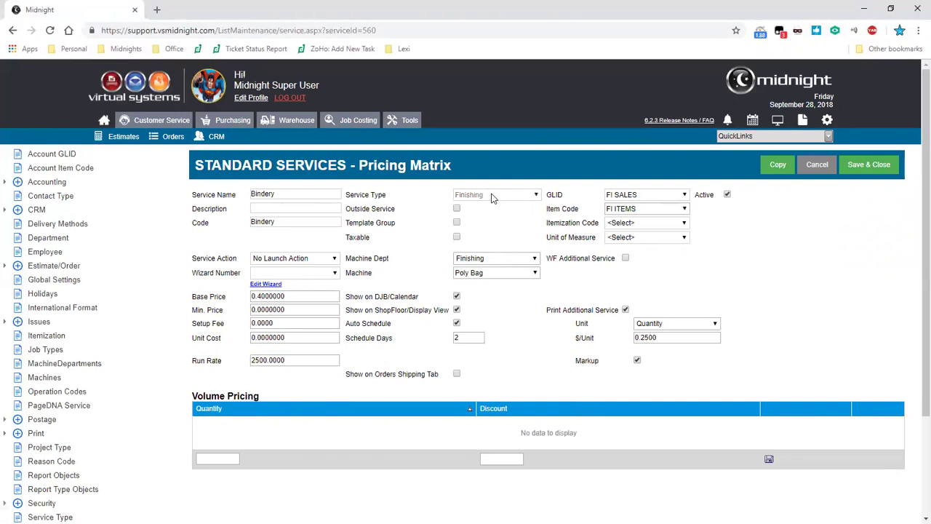
# Step: Review the Bindery service's Show on DJB/Calendar, Show on ShopFloor/Display View and Run Rate settings
pyautogui.moveTo(347, 296); pyautogui.dragTo(419, 301)
pyautogui.click(420, 299)
pyautogui.moveTo(345, 310); pyautogui.dragTo(451, 312)
pyautogui.click(481, 306)
pyautogui.hotkey('ctrl', 'a')
pyautogui.click(290, 364)
# Step: Open the Service Wizard list and examine the Factor values of the Labeler choices
pyautogui.scroll(-1, 69, 459)
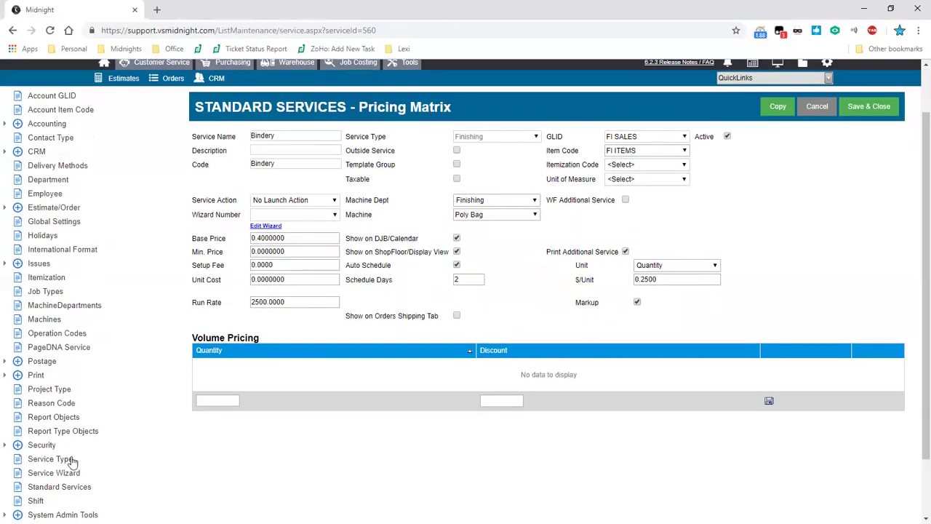
pyautogui.click(68, 474)
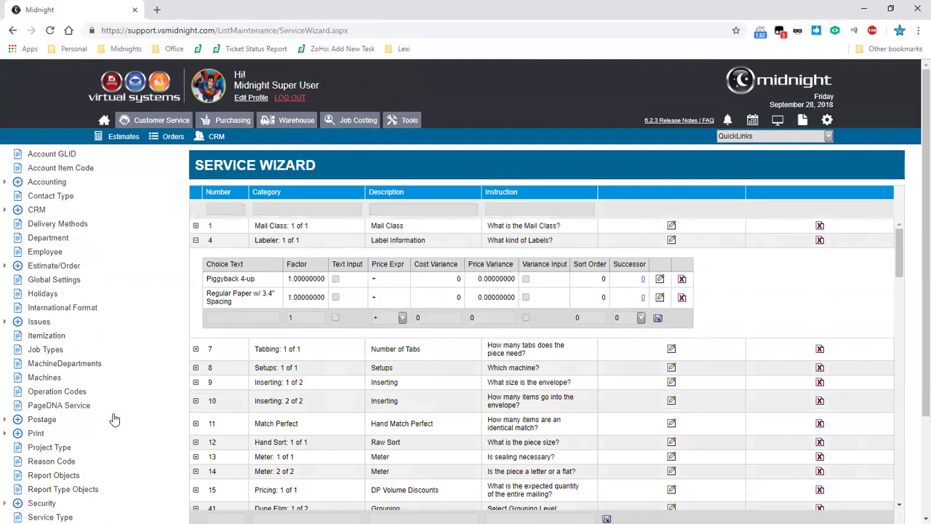
pyautogui.moveTo(293, 284); pyautogui.dragTo(325, 286)
pyautogui.click(325, 286)
pyautogui.scroll(-1, 290, 304)
pyautogui.scroll(1, 290, 304)
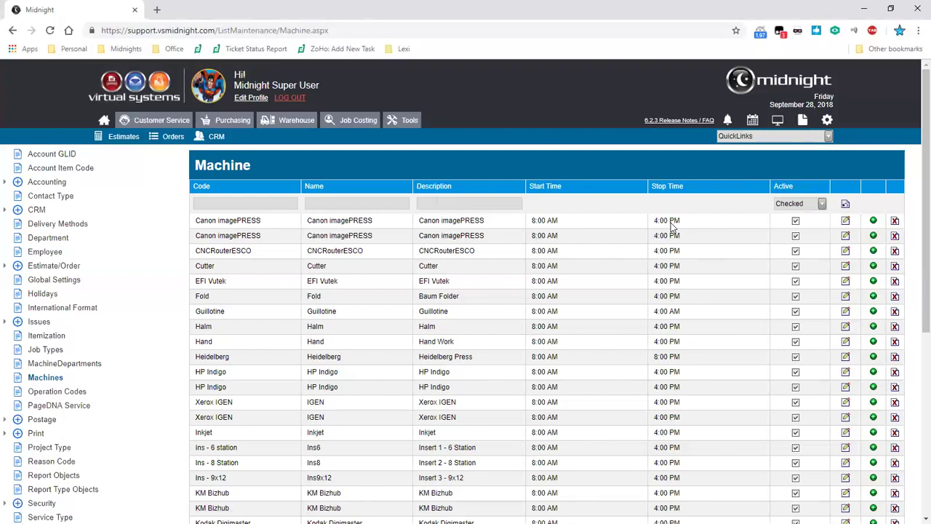
# Step: Check the start and stop time fields of the last Screen Trupress machine in edit mode, and cancel the edit
pyautogui.scroll(-5, 673, 228)
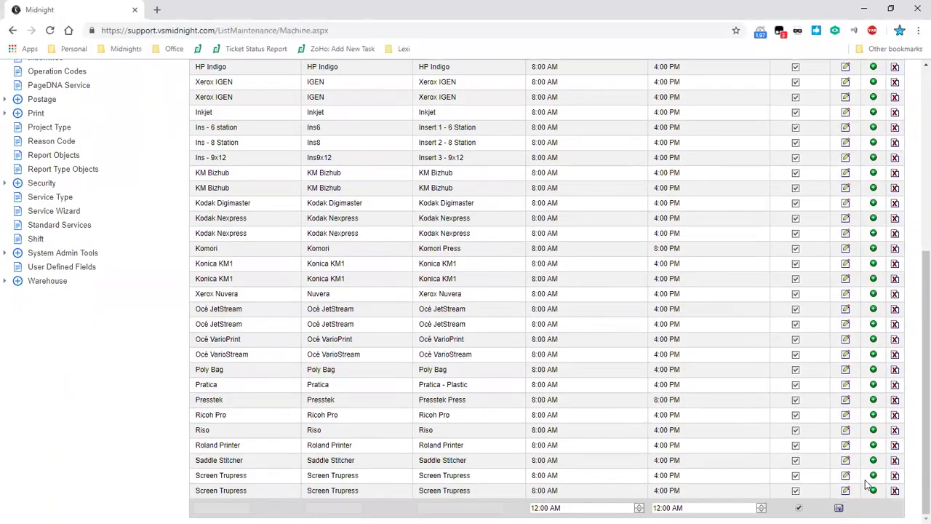
pyautogui.click(846, 491)
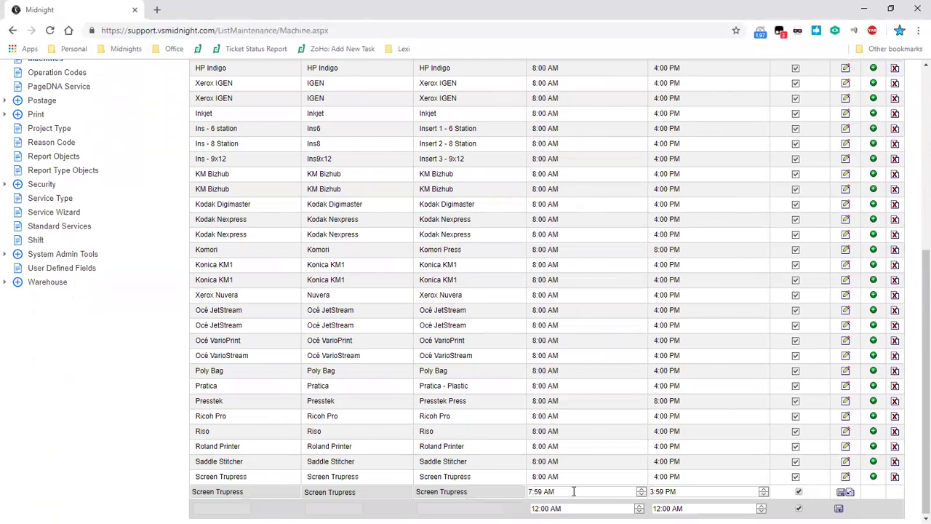
pyautogui.click(848, 492)
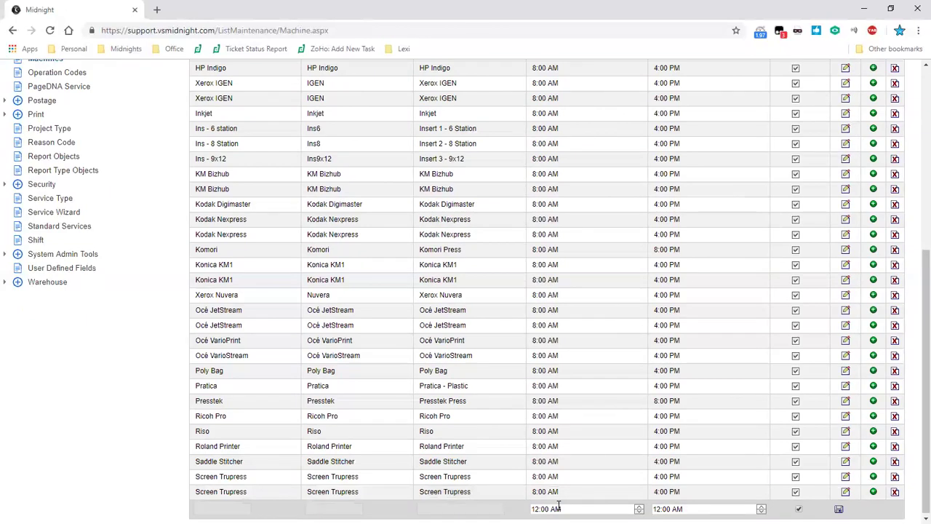
# Step: Assign the Ins - 6 station, Ins - 8 Station and Ins - 9x12 machines to the Finishing machine department and save
pyautogui.scroll(5, 437, 458)
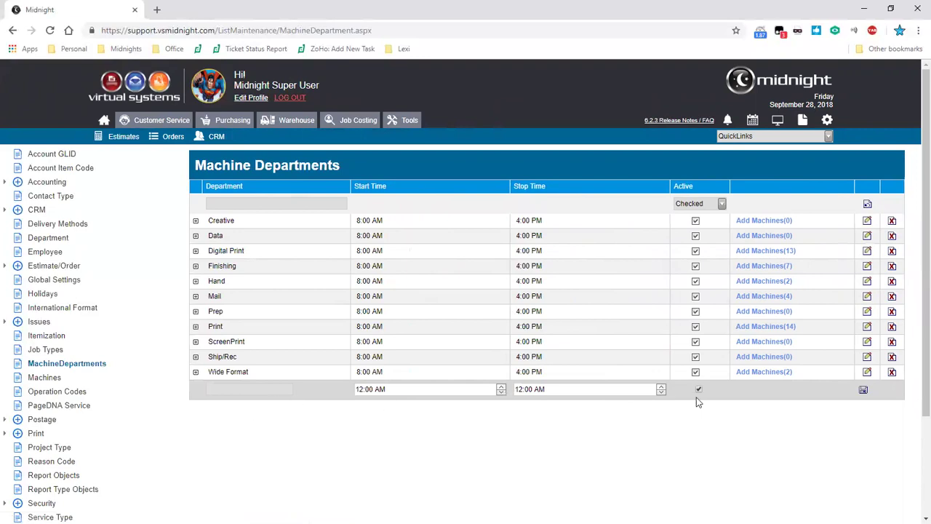
pyautogui.click(462, 262)
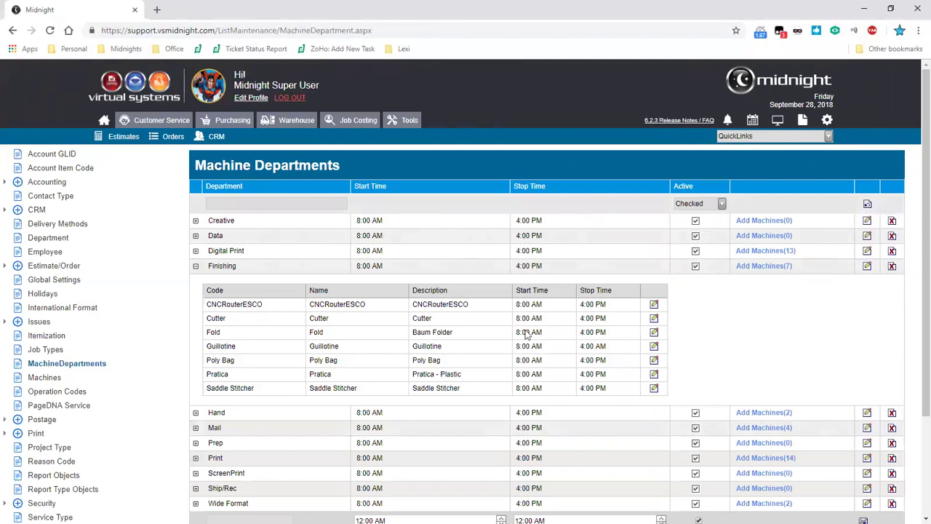
pyautogui.click(759, 267)
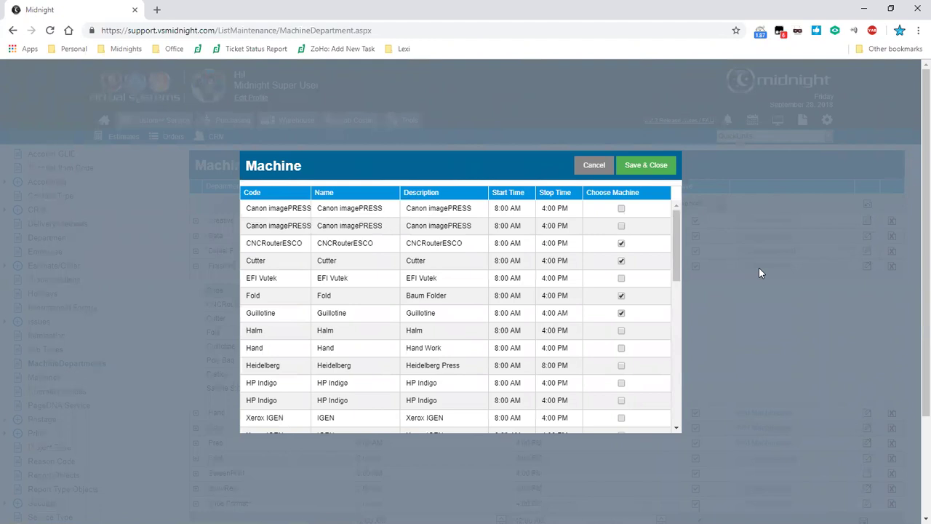
pyautogui.moveTo(677, 257); pyautogui.dragTo(679, 333)
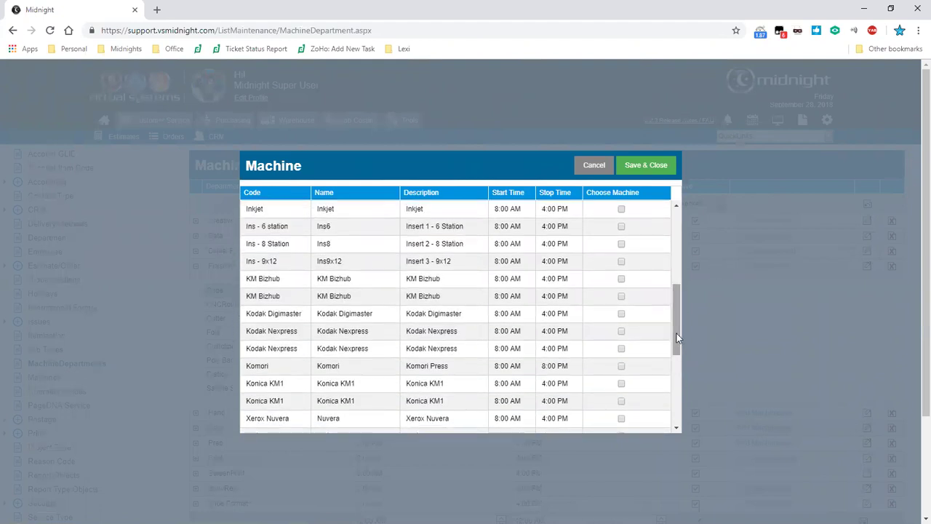
pyautogui.click(622, 226)
pyautogui.click(621, 244)
pyautogui.click(622, 262)
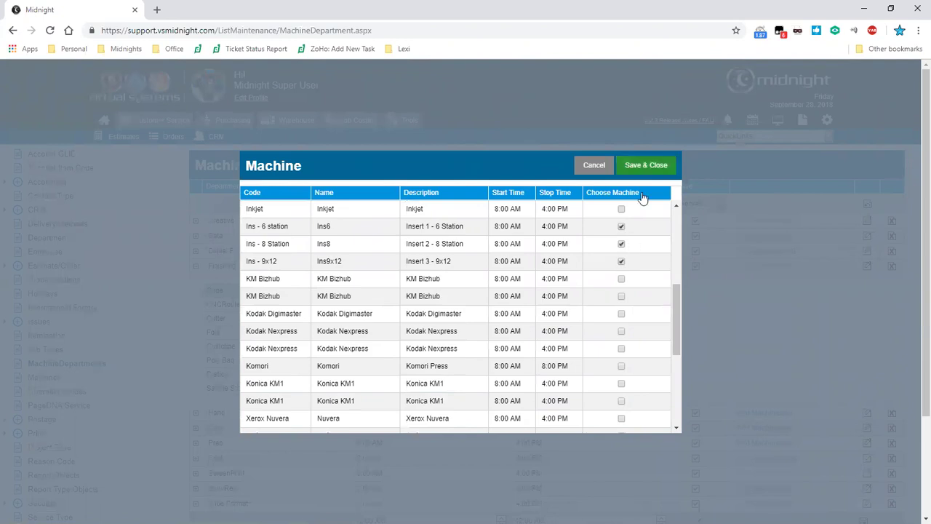
pyautogui.click(646, 166)
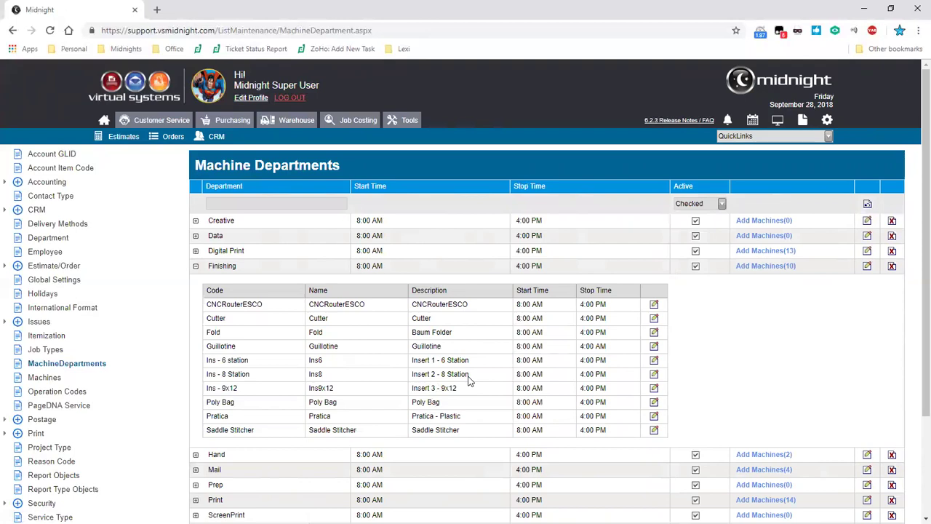
# Step: Return to the Standard Services list and open the Bindery service's pricing matrix
pyautogui.scroll(-2, 124, 422)
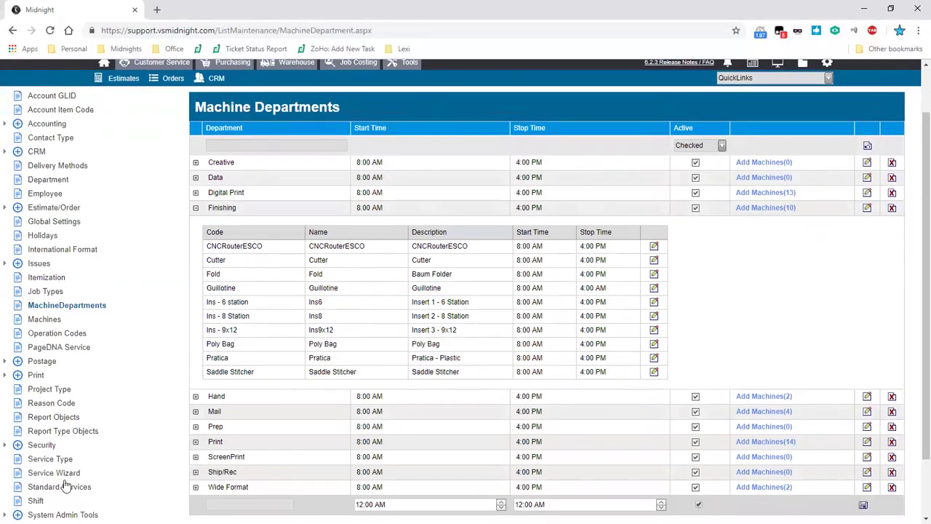
pyautogui.click(59, 488)
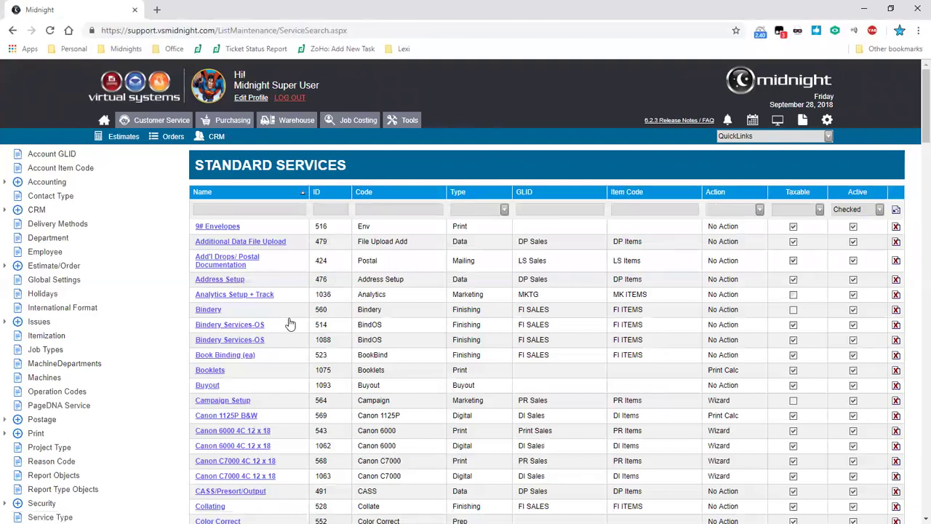
pyautogui.click(290, 323)
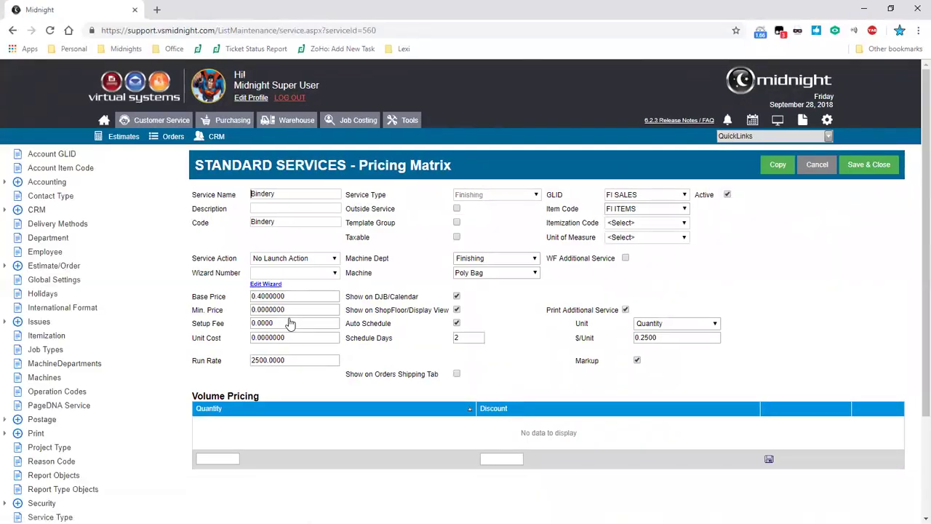
# Step: Review the Bindery service's Machine Dept and Machine choices and its Auto Schedule setting
pyautogui.click(462, 260)
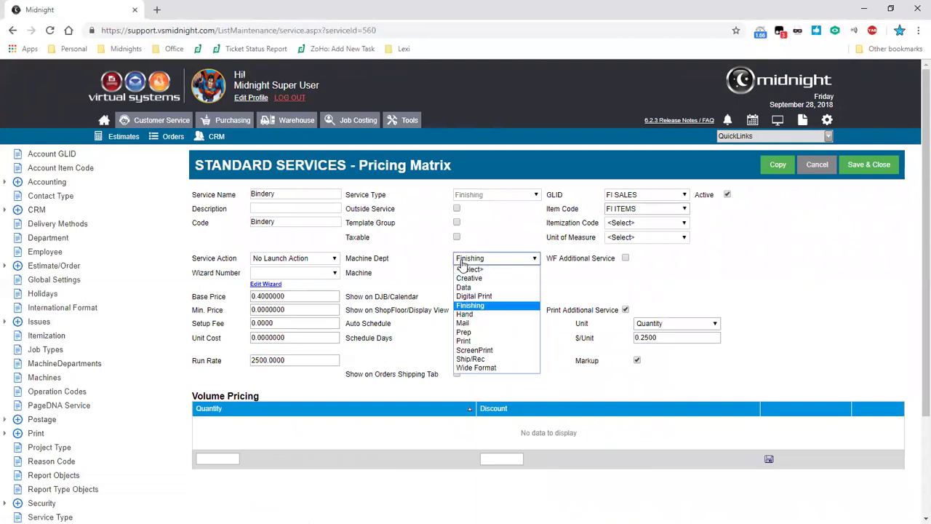
pyautogui.click(463, 264)
pyautogui.click(465, 275)
pyautogui.scroll(-1, 652, 357)
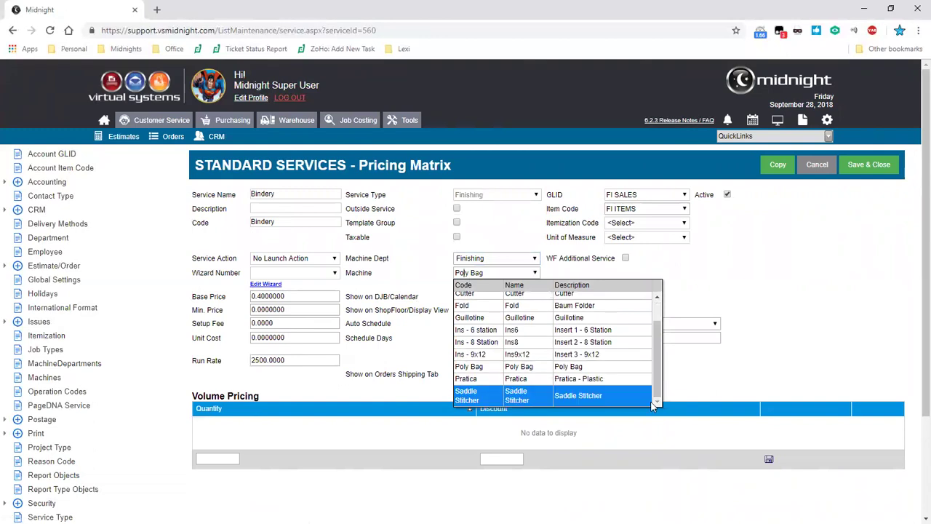
pyautogui.click(687, 377)
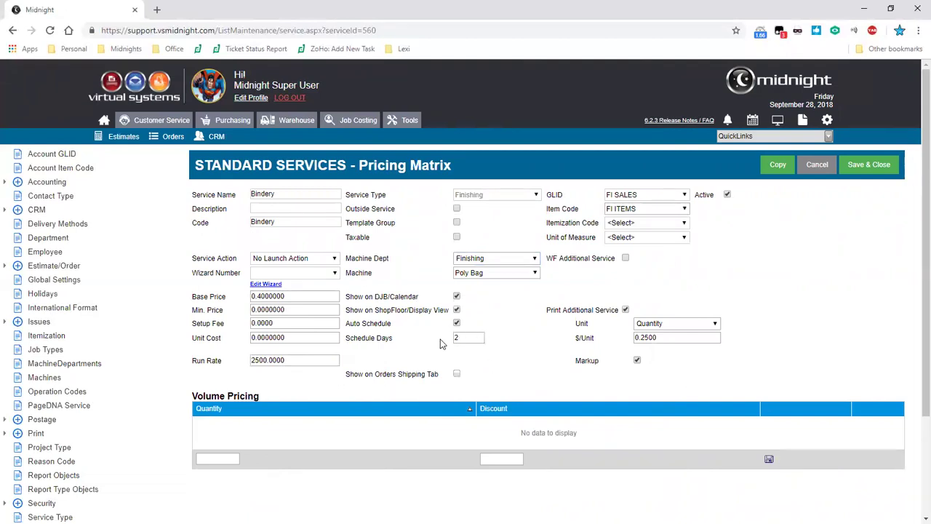
pyautogui.moveTo(346, 325); pyautogui.dragTo(417, 325)
pyautogui.click(461, 331)
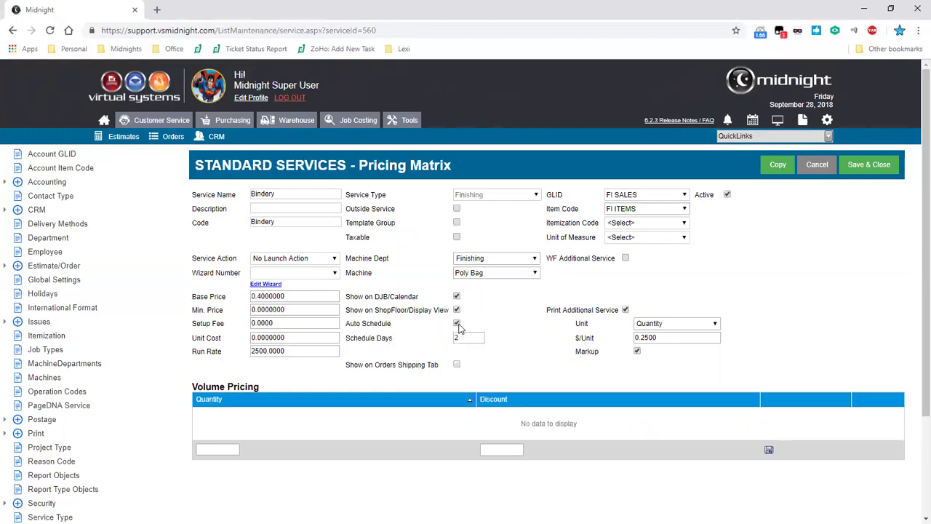
# Step: Examine the Bindery service's Schedule Days and Run Rate fields
pyautogui.click(458, 339)
pyautogui.moveTo(478, 345); pyautogui.dragTo(437, 345)
pyautogui.click(437, 345)
pyautogui.click(303, 351)
# Step: Open the Summer Fun Camp Postcards order and go to its Finishing services
pyautogui.click(171, 138)
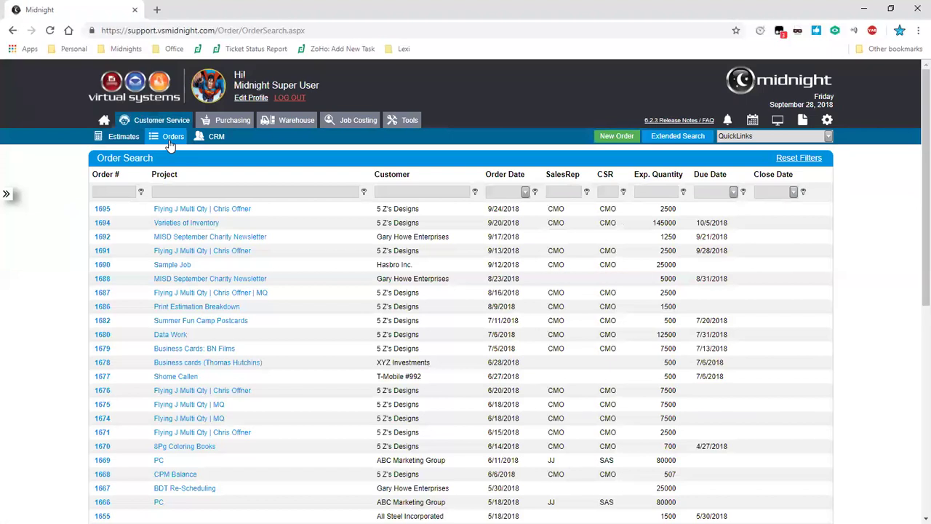
pyautogui.click(201, 175)
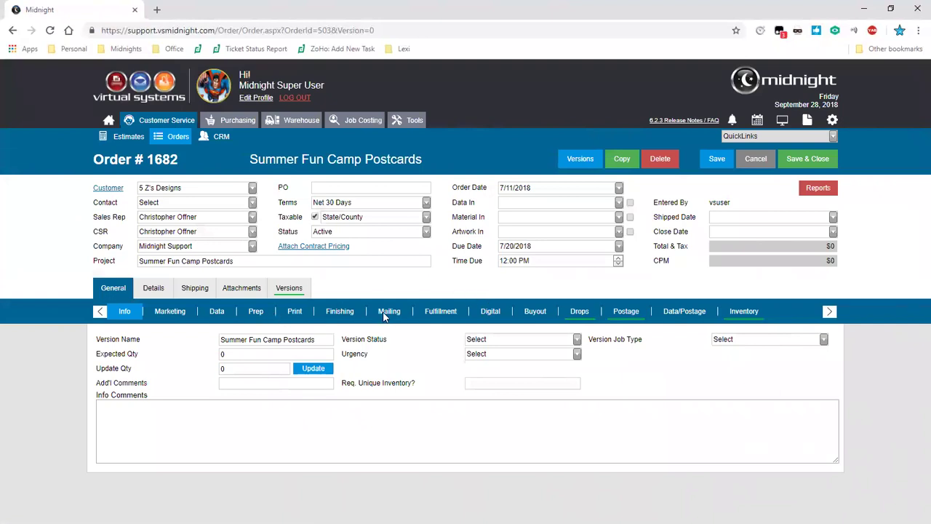
pyautogui.click(302, 313)
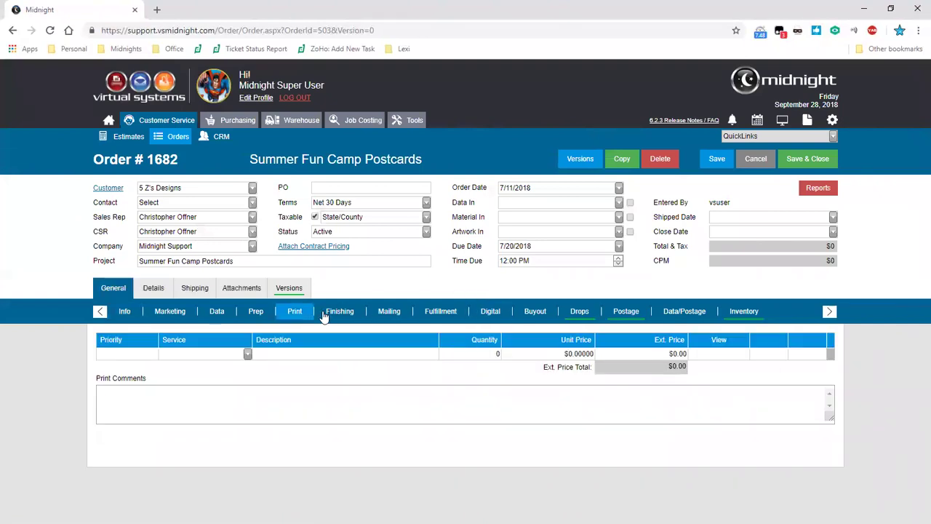
pyautogui.click(321, 318)
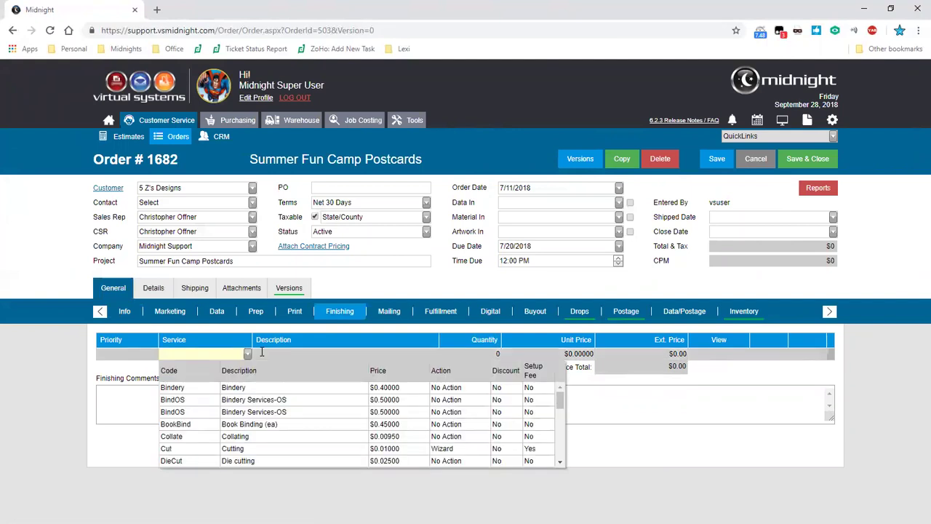
# Step: Add the Cutting service to the order with paper size 11x17 and a quantity of 5000, keeping the existing unit price
pyautogui.click(270, 446)
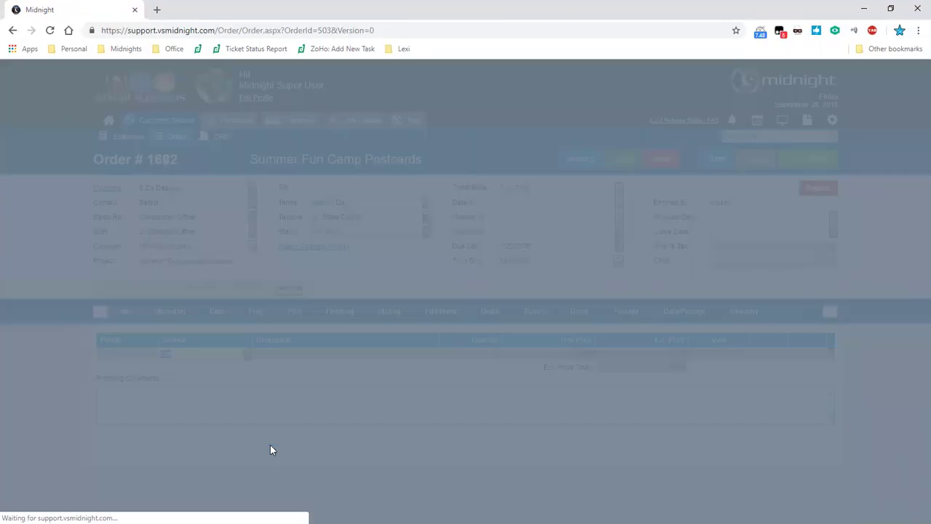
pyautogui.click(344, 322)
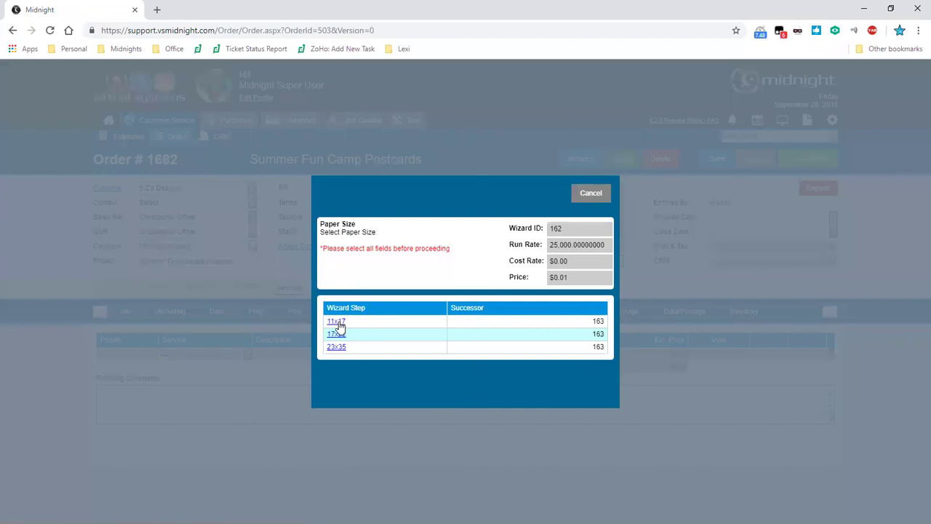
pyautogui.click(337, 322)
pyautogui.click(337, 321)
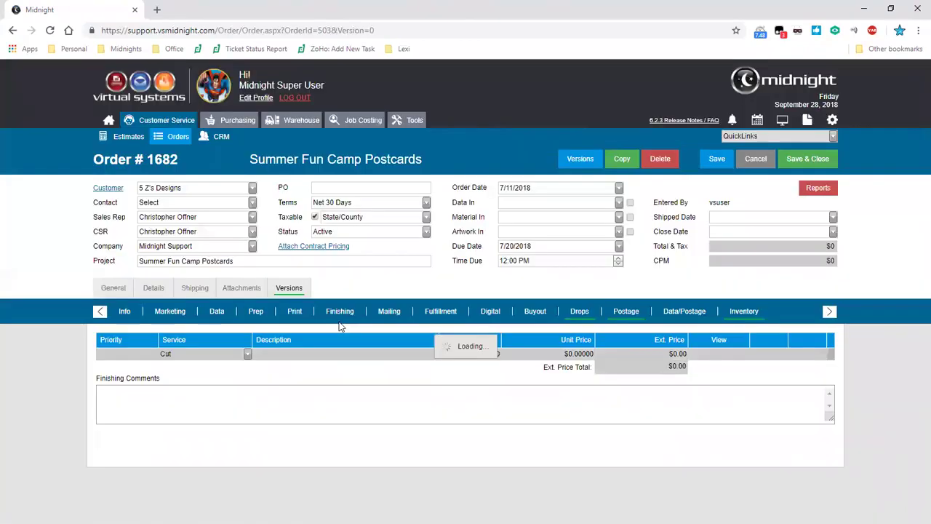
pyautogui.click(492, 353)
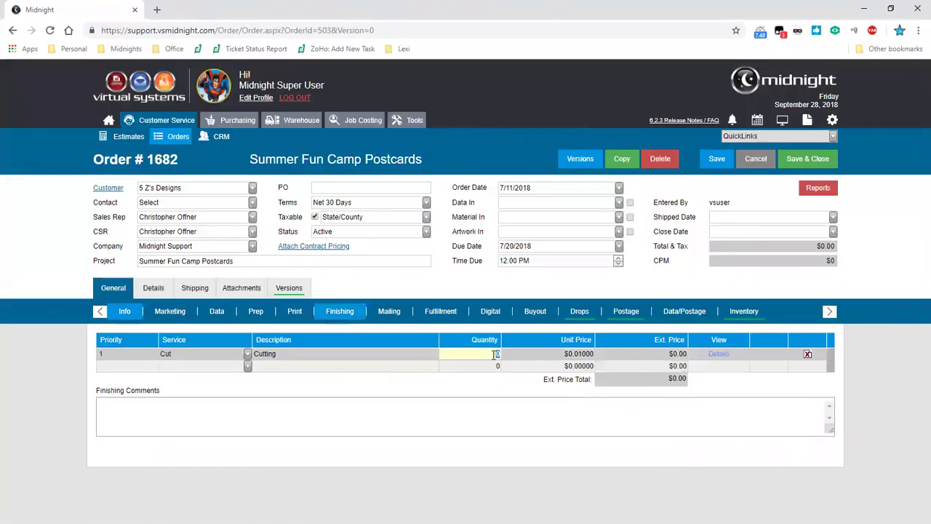
pyautogui.write('5000')
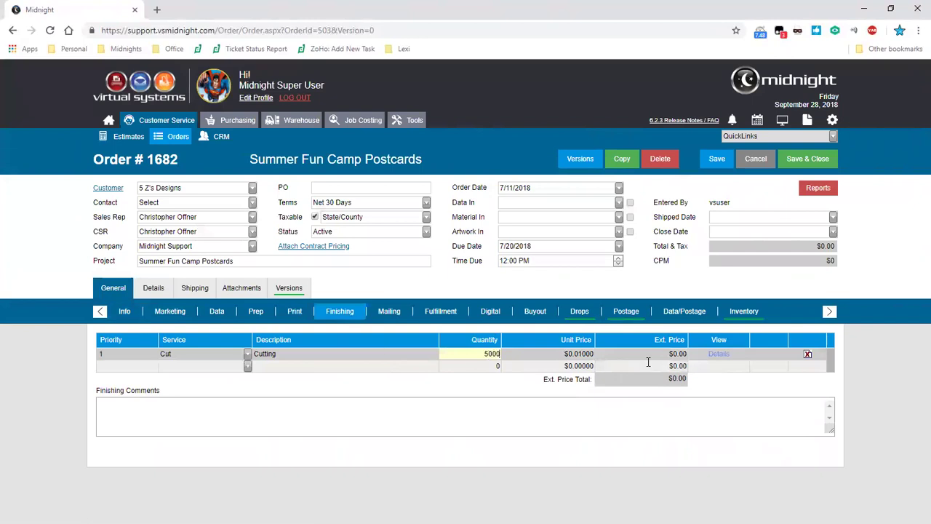
pyautogui.click(655, 362)
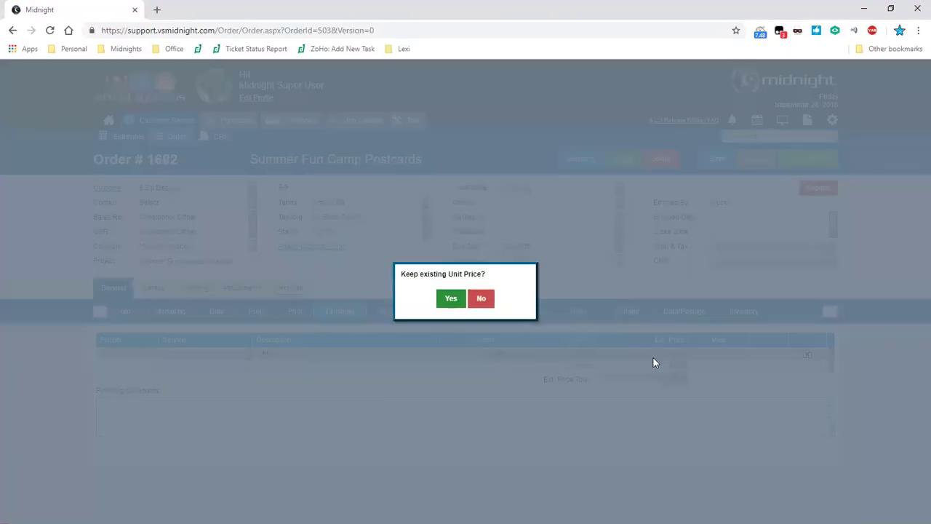
pyautogui.click(451, 299)
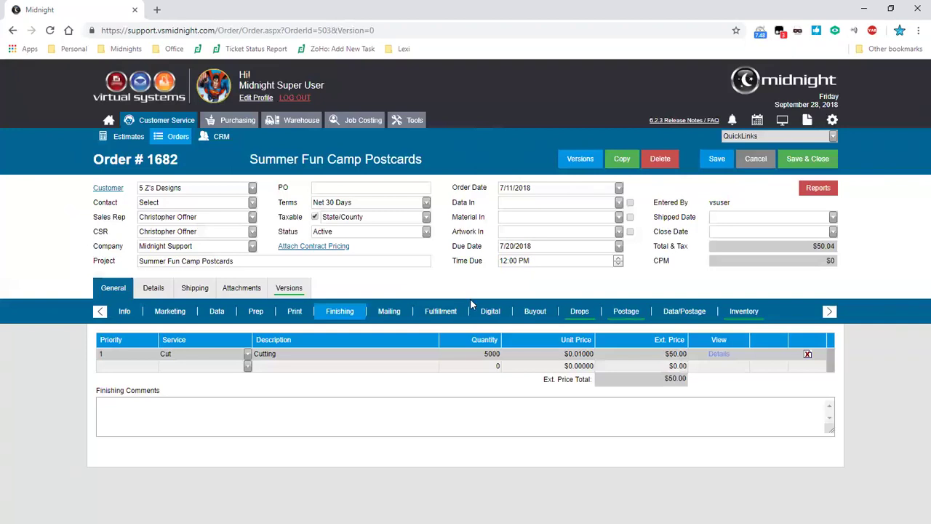
# Step: Set the order's drop quantities to 200 for 7/20/2018 and 300 for 7/27/2018, and save and close the order
pyautogui.click(574, 312)
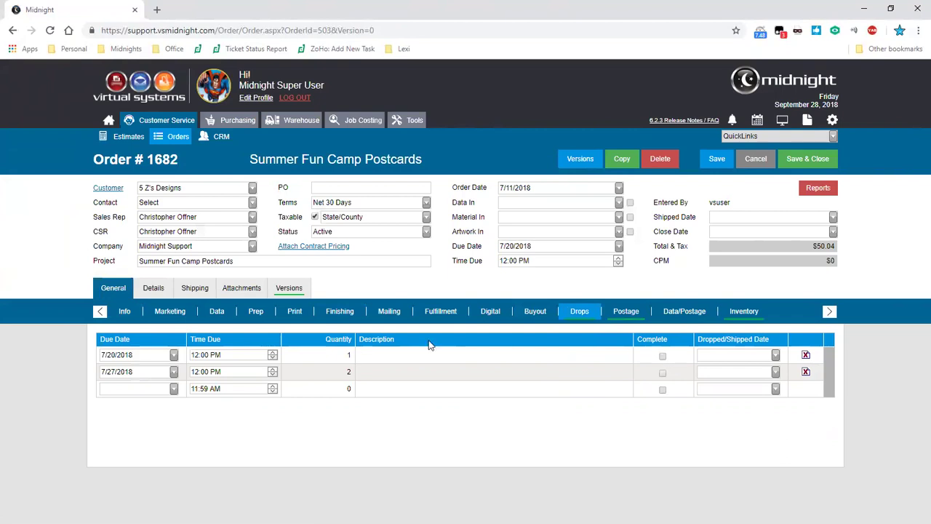
pyautogui.click(315, 359)
pyautogui.write('200')
pyautogui.click(343, 371)
pyautogui.write('300')
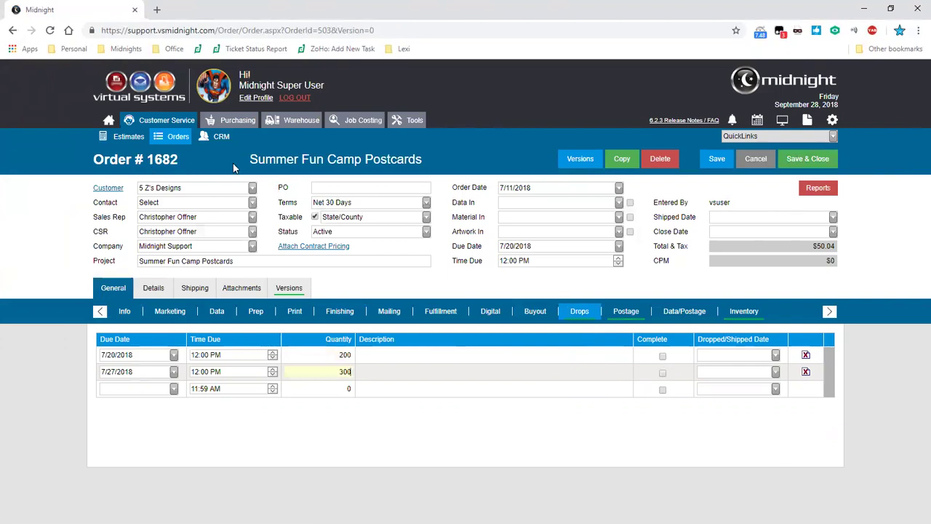
pyautogui.click(807, 159)
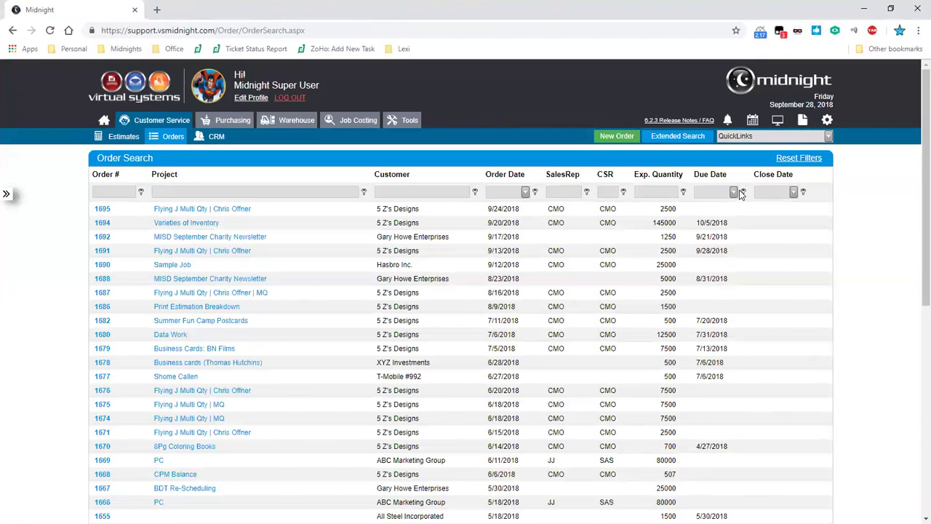
# Step: Open the Dynamic Job Board's Finishing tasks and filter them by the Summer Fun Camp Postcards order's number
pyautogui.click(754, 128)
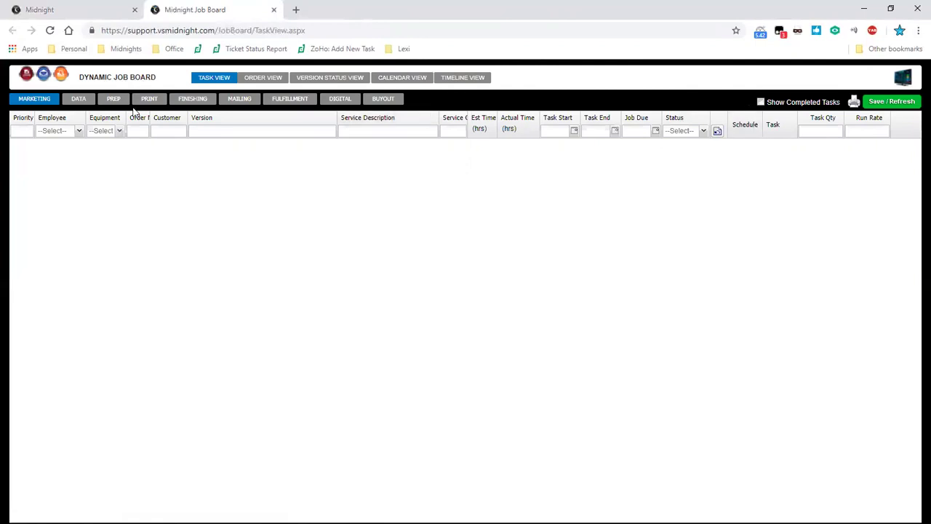
pyautogui.click(176, 100)
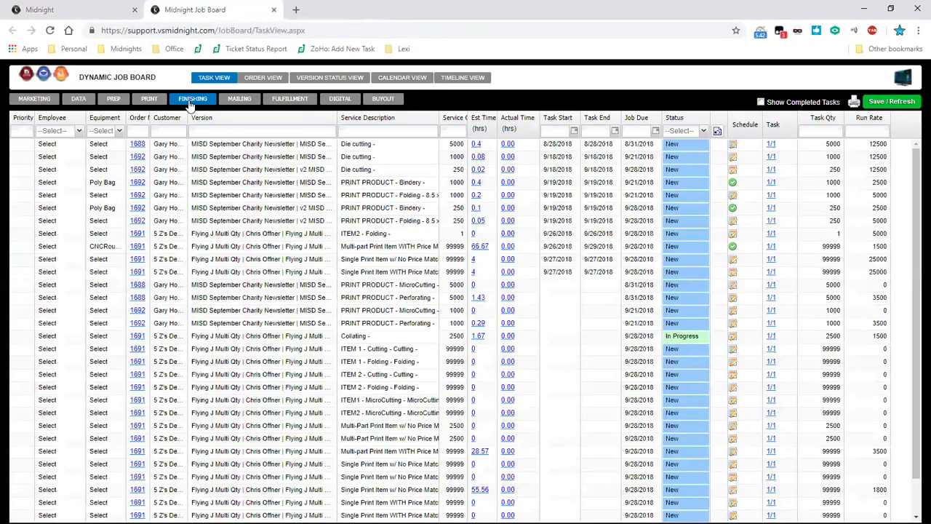
pyautogui.click(142, 131)
pyautogui.write('1682')
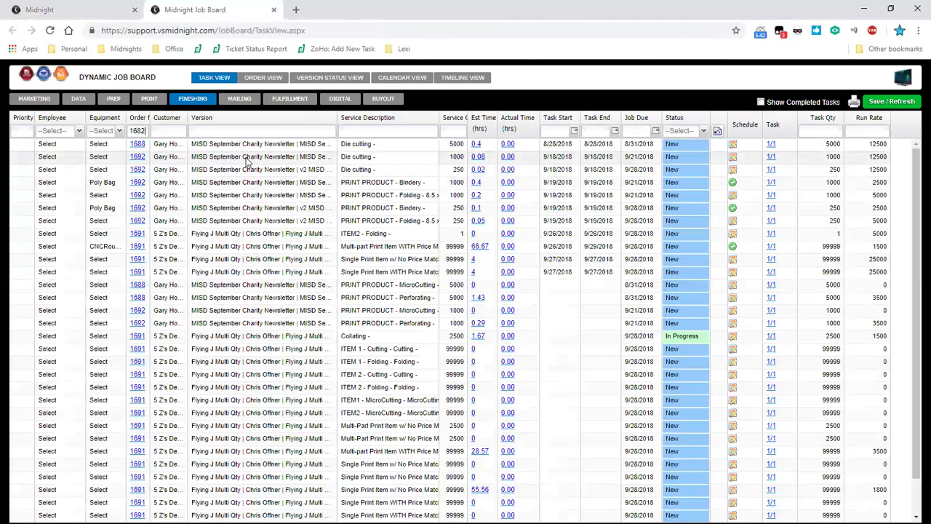
pyautogui.press('Return')
# Step: Change the filter to the number of the MISD September Charity Newsletter order due 9/21/2018
pyautogui.press('BackSpace')
pyautogui.press('BackSpace')
pyautogui.write('92')
pyautogui.press('Return')
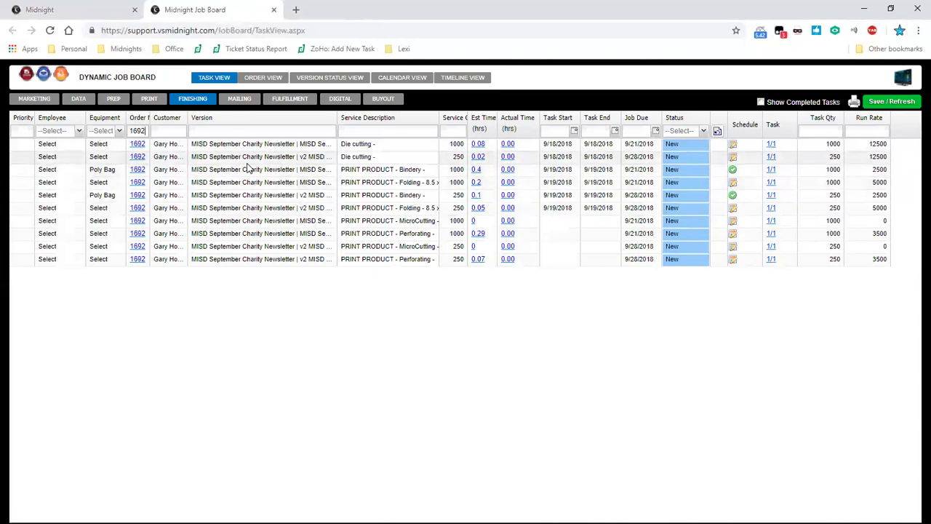
# Step: Examine the service quantity, run rate and estimate time of the 1000-quantity Die cutting task, and cancel the adjustment
pyautogui.press('Return')
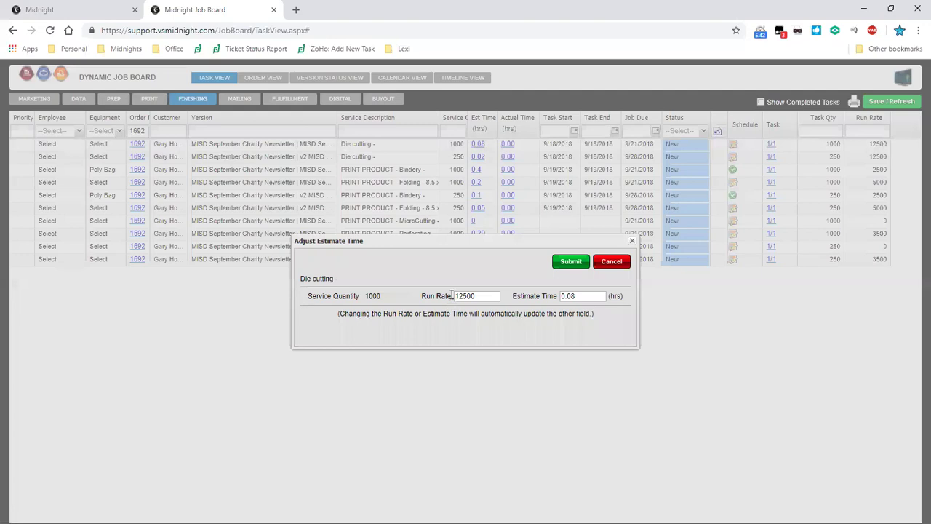
pyautogui.doubleClick(372, 297)
pyautogui.click(477, 295)
pyautogui.moveTo(482, 296); pyautogui.dragTo(446, 296)
pyautogui.click(444, 296)
pyautogui.moveTo(577, 296); pyautogui.dragTo(557, 295)
pyautogui.click(581, 296)
pyautogui.click(601, 263)
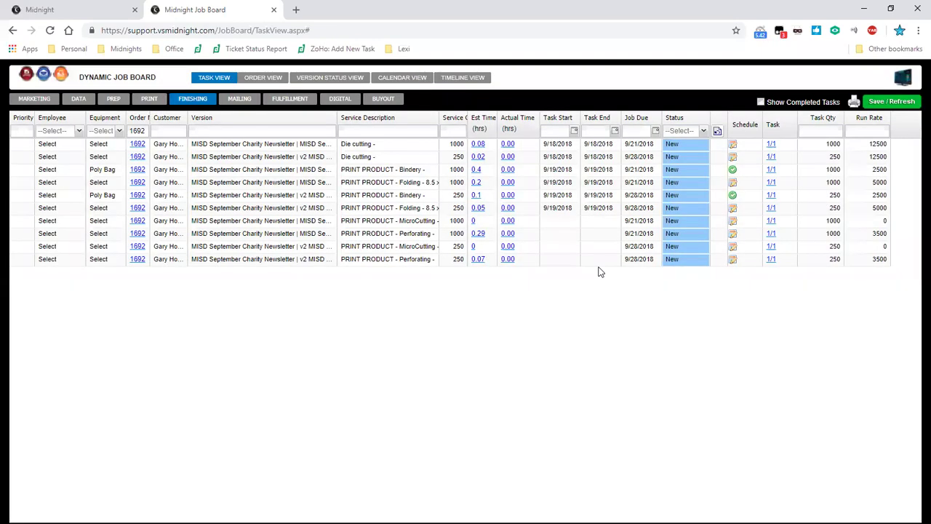
# Step: Submit a 25-minute service time entry with the Artwork operation for the first listed employee on the 250-quantity Die cutting task
pyautogui.click(532, 203)
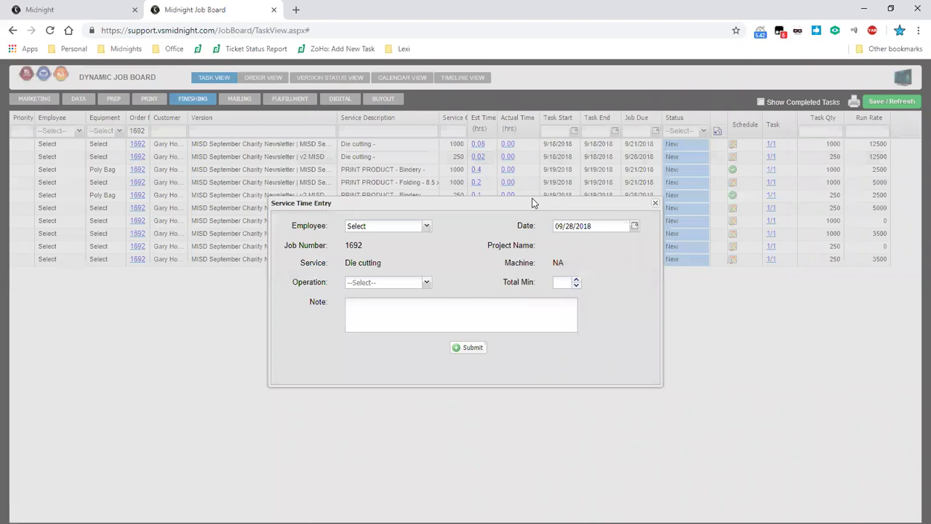
pyautogui.hotkey('alt', 'Down')
pyautogui.press('Down')
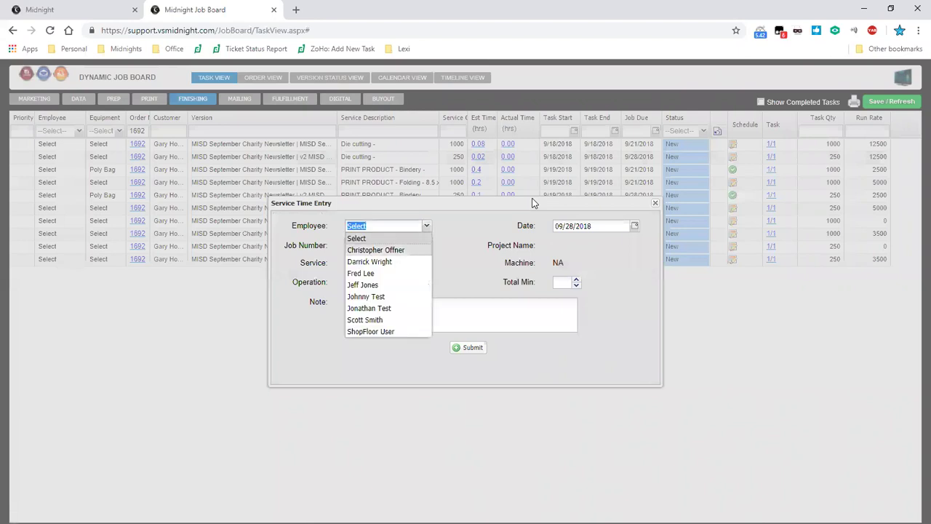
pyautogui.press('Return')
pyautogui.click(562, 282)
pyautogui.write('25')
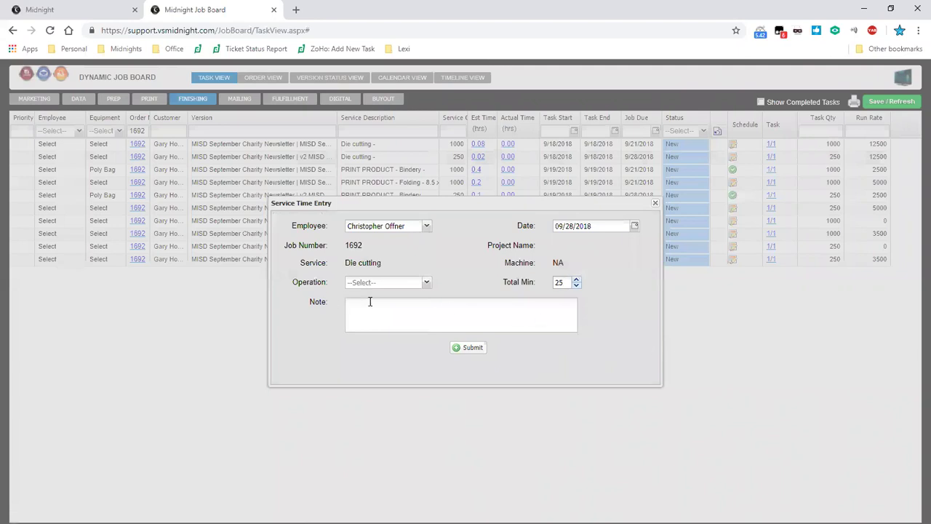
pyautogui.click(427, 283)
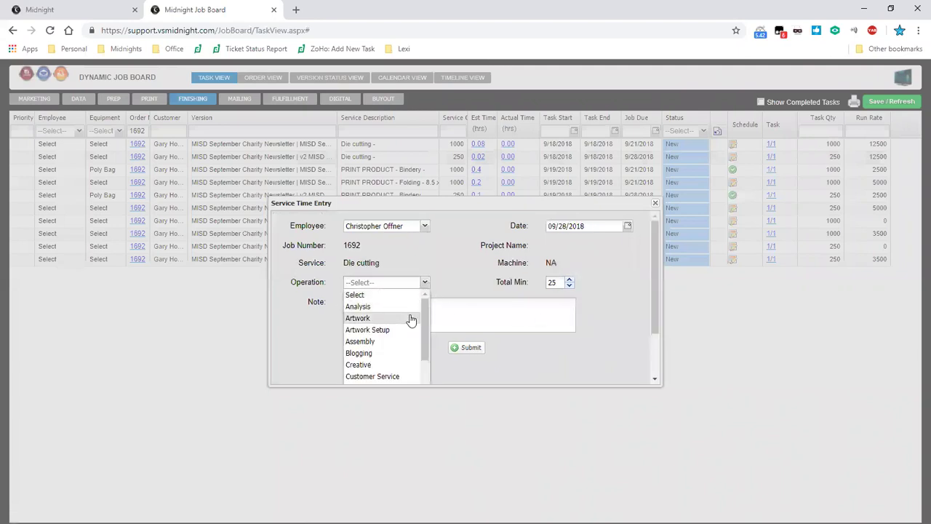
pyautogui.click(411, 318)
pyautogui.click(466, 348)
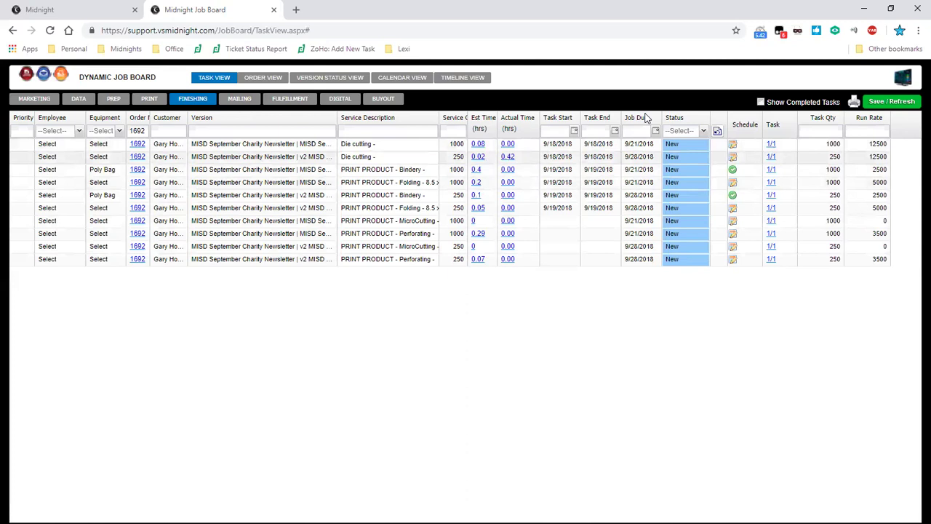
# Step: Set the 250-quantity Die cutting task's status to Completed and save the board
pyautogui.click(687, 156)
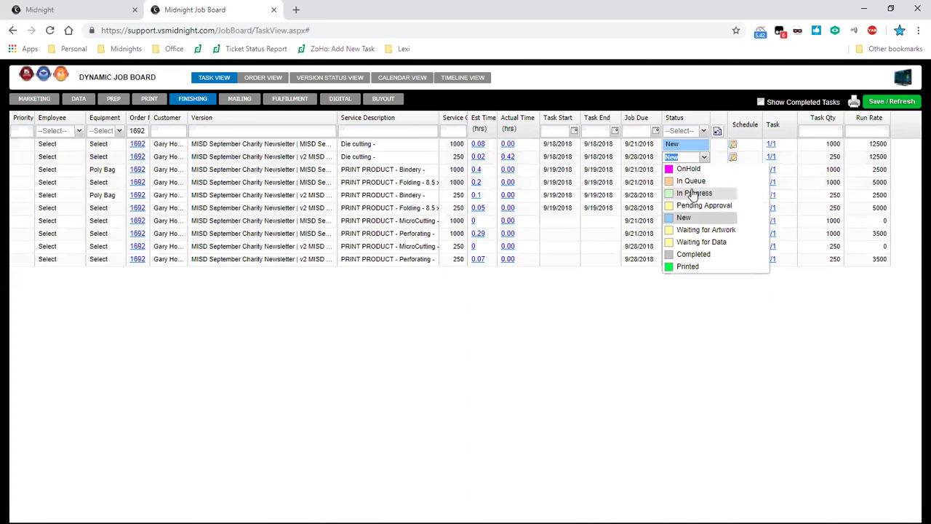
pyautogui.click(689, 255)
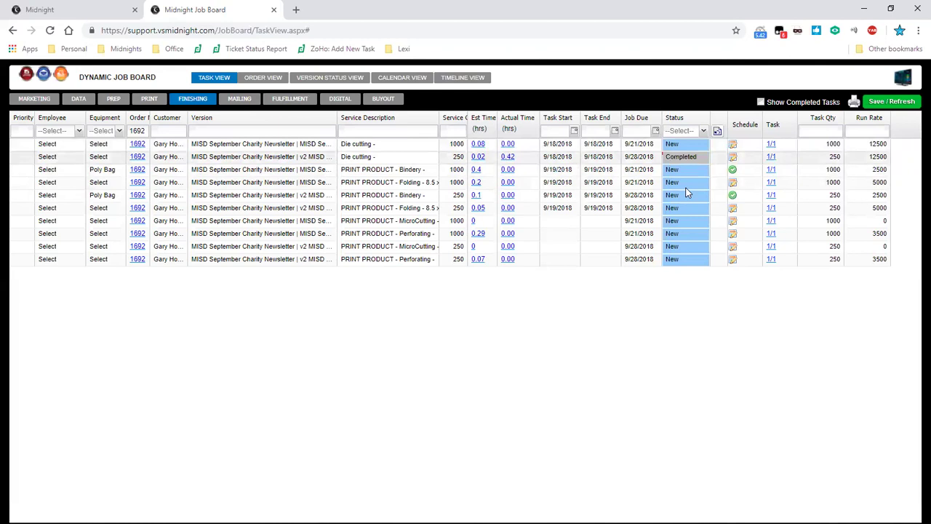
pyautogui.click(887, 103)
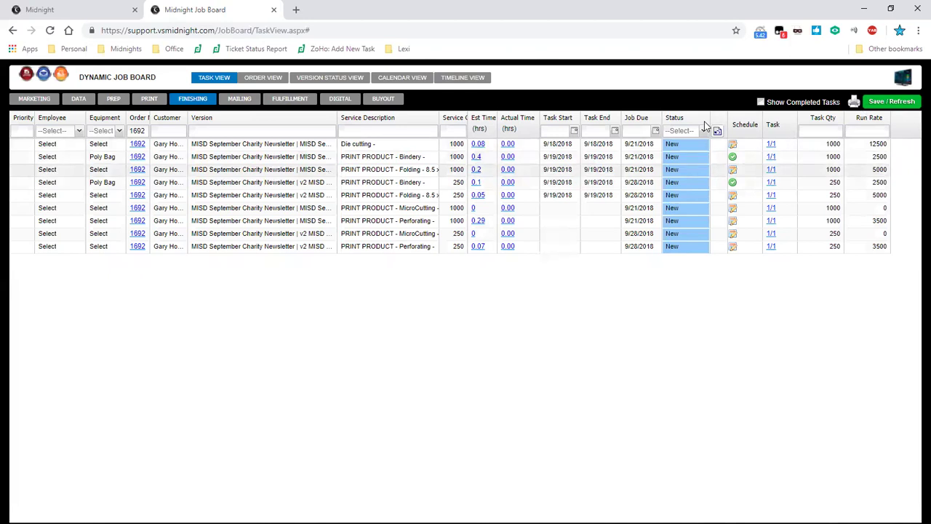
# Step: Show completed tasks on the board and review the status choices of the completed Die cutting task
pyautogui.click(760, 103)
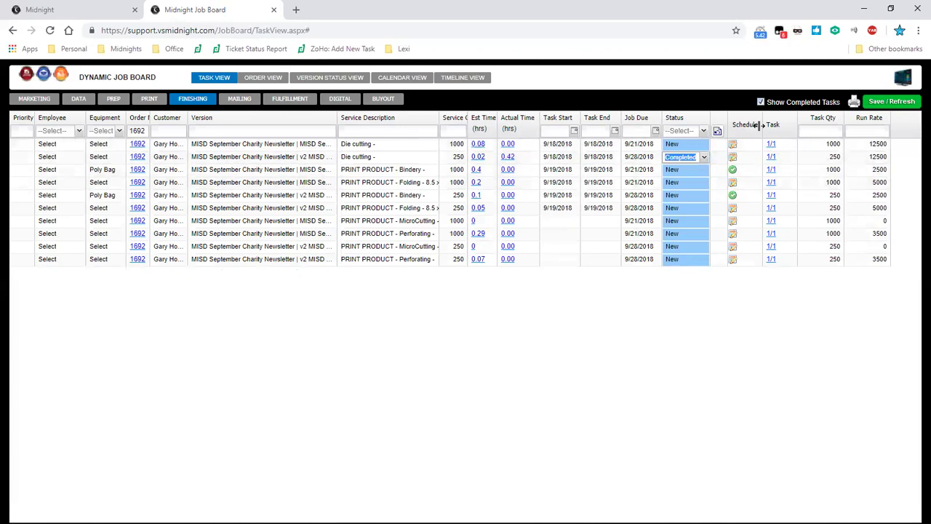
pyautogui.hotkey('alt', 'Down')
pyautogui.press('Home')
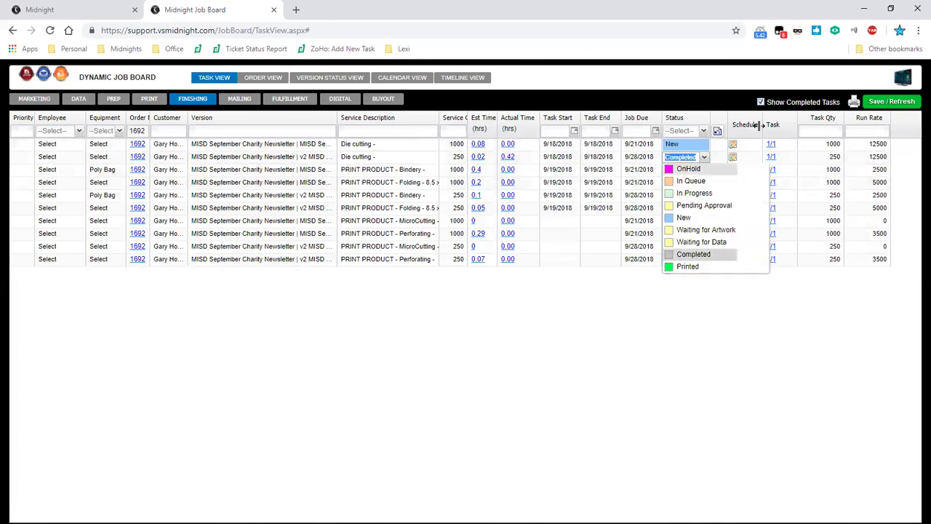
pyautogui.click(717, 333)
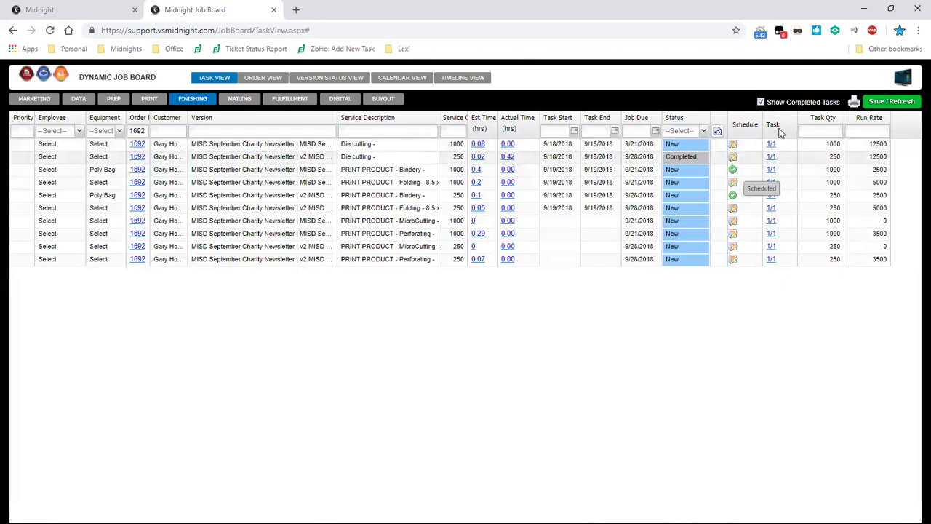
# Step: Review the 1000-quantity Die cutting task's scheduling details, including its machine choices and start and end times, and cancel
pyautogui.click(733, 157)
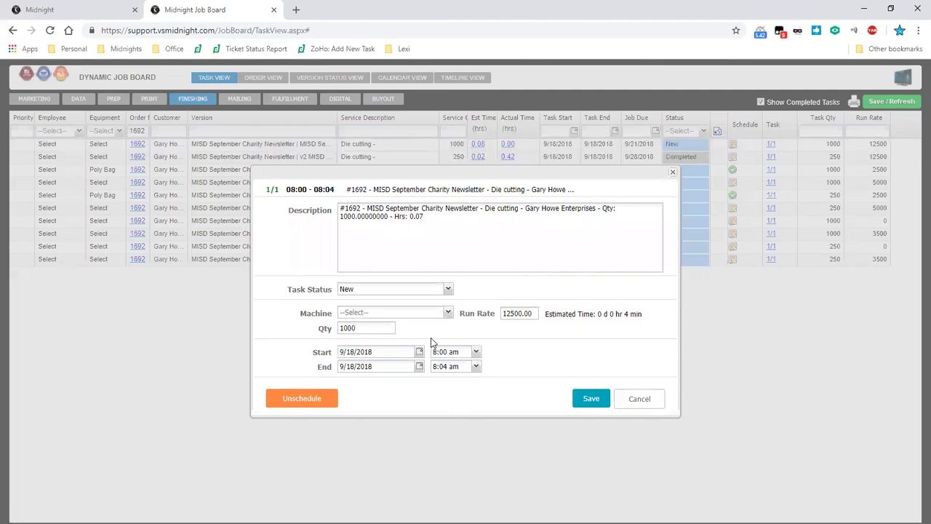
pyautogui.click(447, 313)
pyautogui.moveTo(448, 335); pyautogui.dragTo(508, 366)
pyautogui.click(522, 368)
pyautogui.click(637, 400)
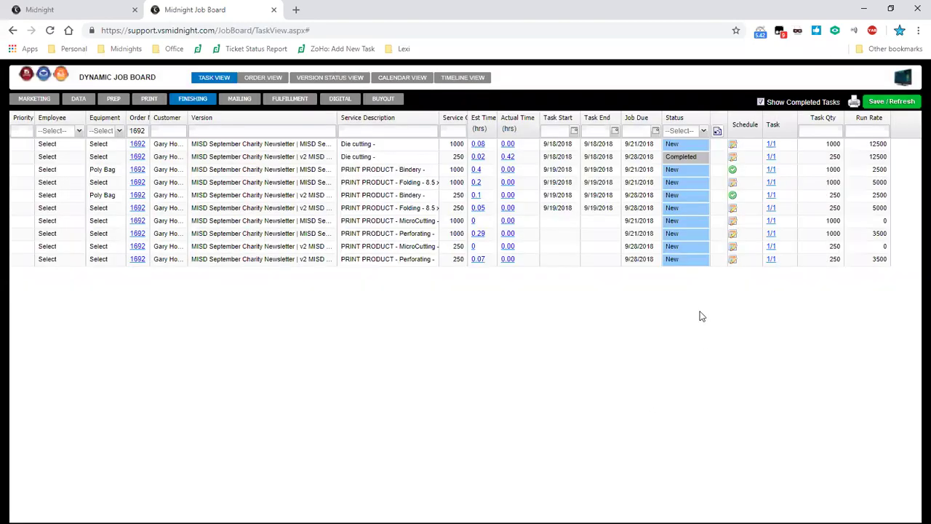
# Step: Split the 1000-quantity Die cutting task into two tasks with a task quantity of 500 each
pyautogui.click(751, 208)
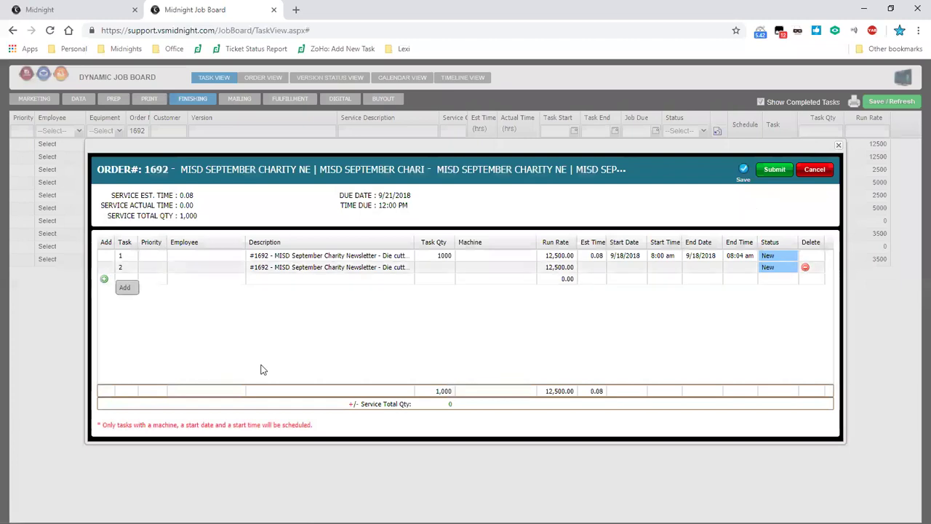
pyautogui.click(440, 268)
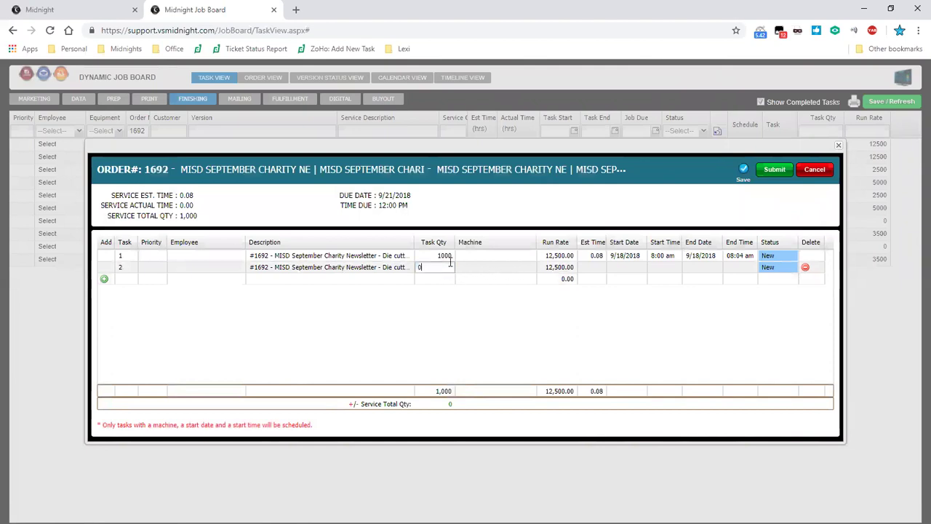
pyautogui.click(436, 256)
pyautogui.moveTo(440, 255); pyautogui.dragTo(406, 260)
pyautogui.write('500')
pyautogui.click(444, 266)
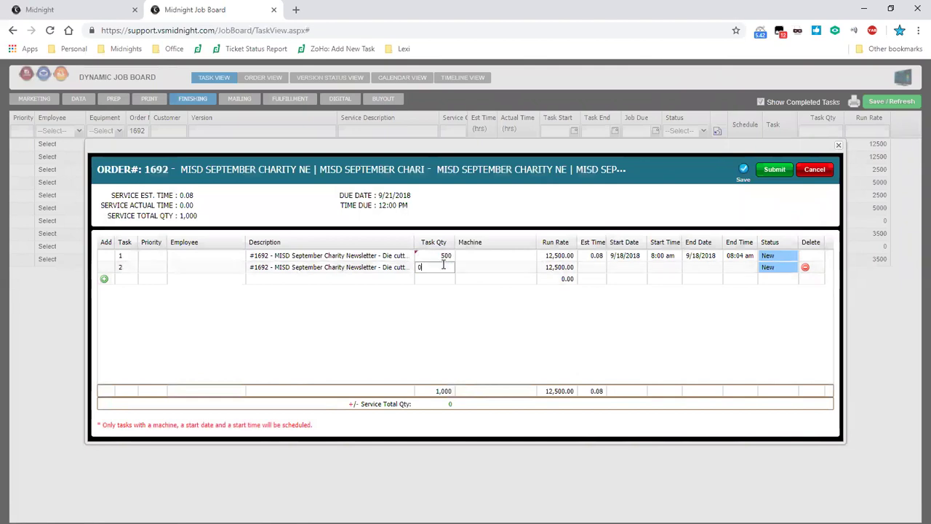
pyautogui.write('500')
pyautogui.click(503, 344)
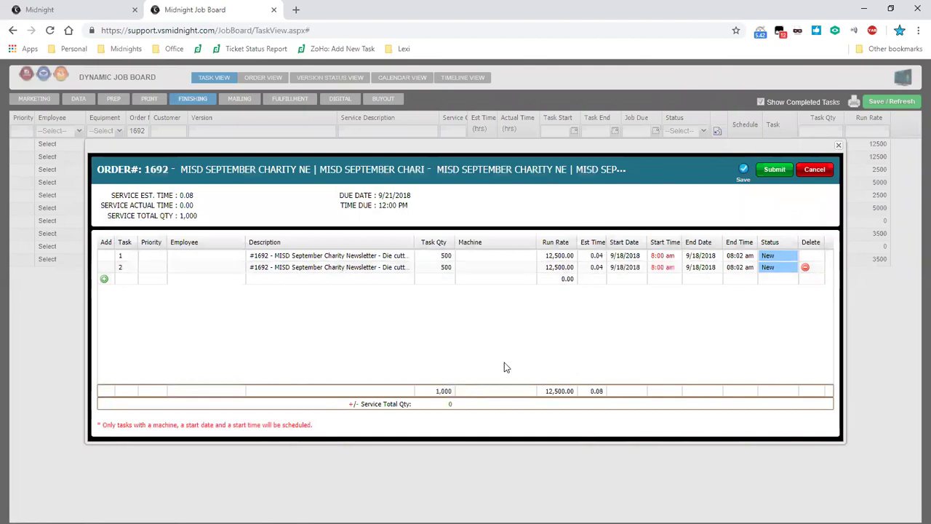
# Step: Set the start time of the first Die cutting task to 9:45 am and of the second to 3:30 pm
pyautogui.click(674, 259)
pyautogui.click(677, 258)
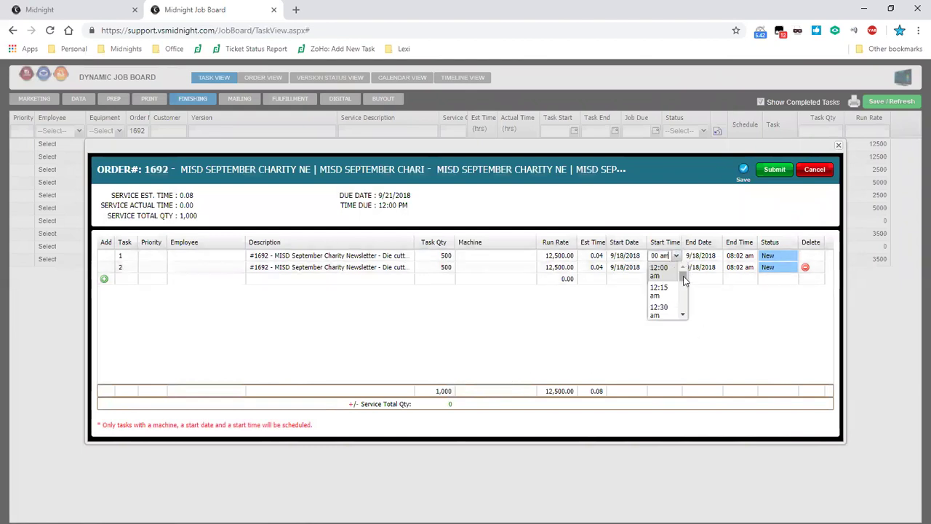
pyautogui.moveTo(680, 280); pyautogui.dragTo(680, 289)
pyautogui.click(672, 270)
pyautogui.click(681, 270)
pyautogui.click(679, 269)
pyautogui.moveTo(681, 287); pyautogui.dragTo(684, 306)
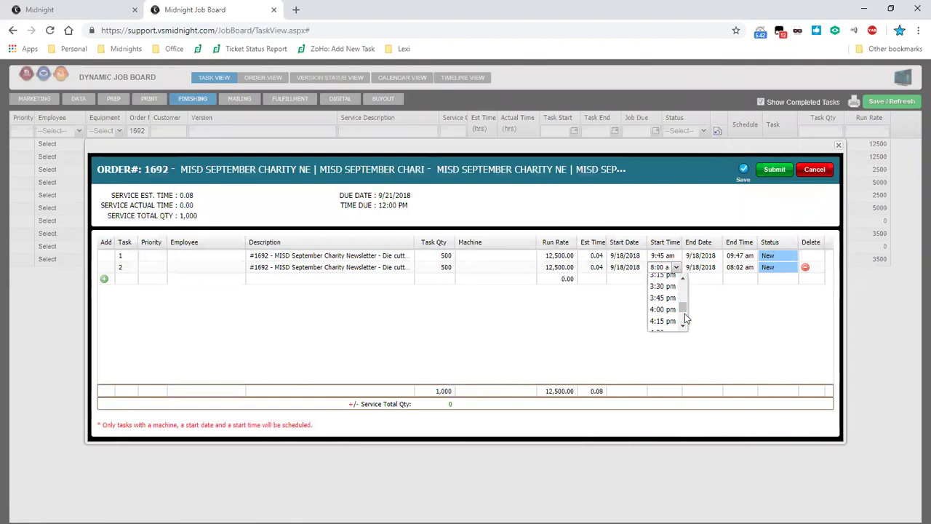
pyautogui.click(663, 286)
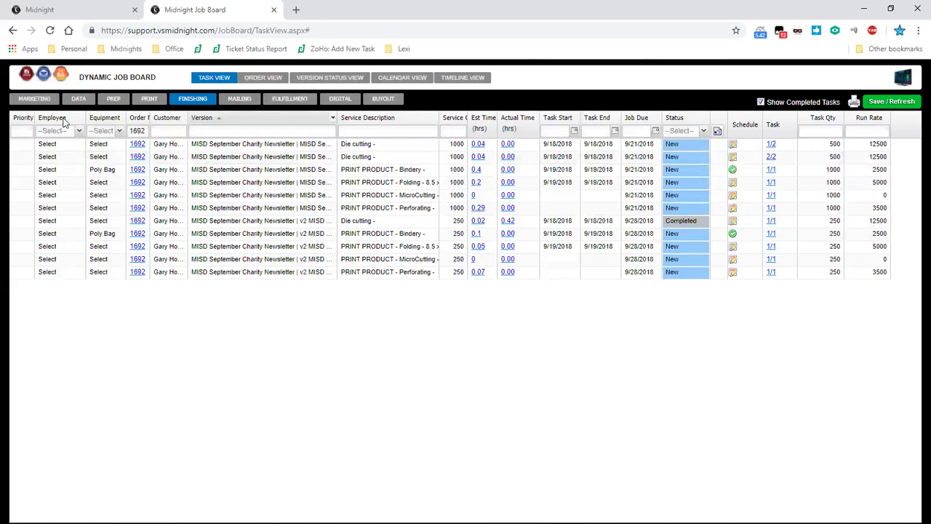
# Step: Examine the optional columns available for the Finishing task list, including dates, opportunity fields and user-defined fields, and close the list
pyautogui.click(236, 117)
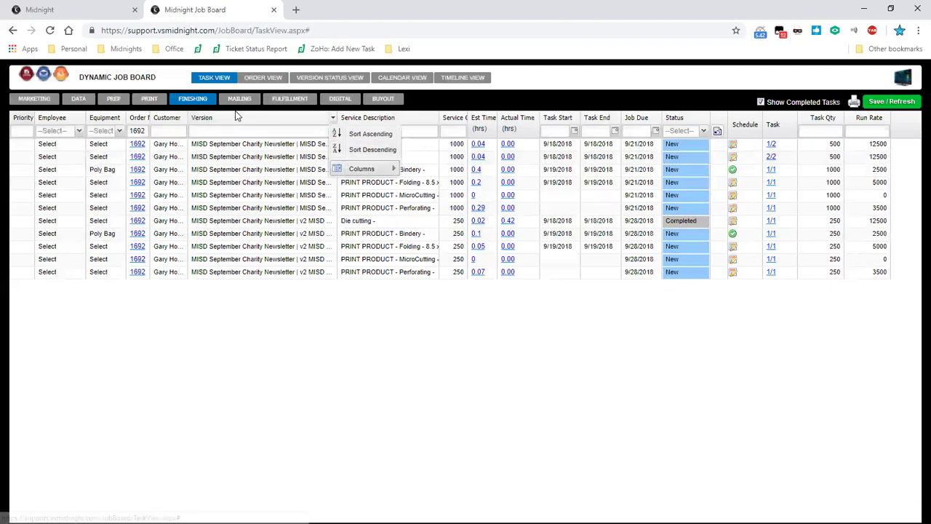
pyautogui.moveTo(362, 168)
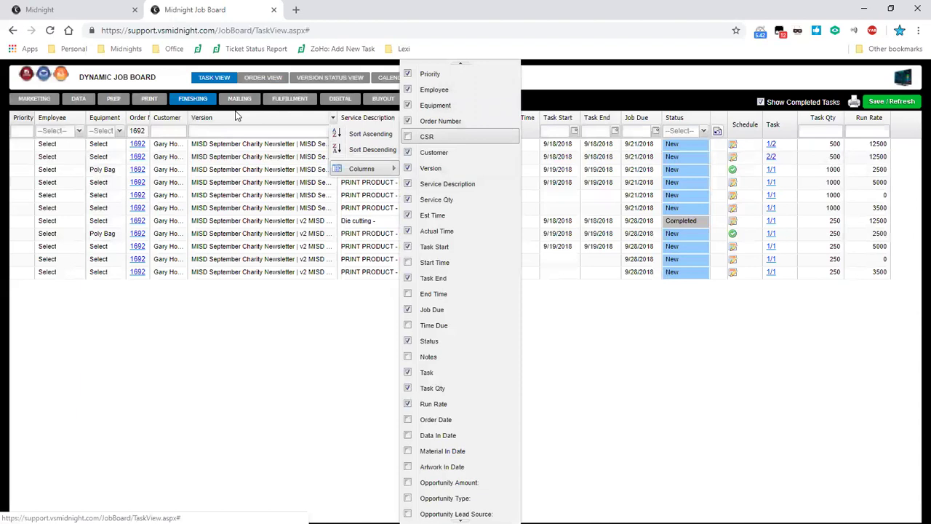
pyautogui.moveTo(460, 519)
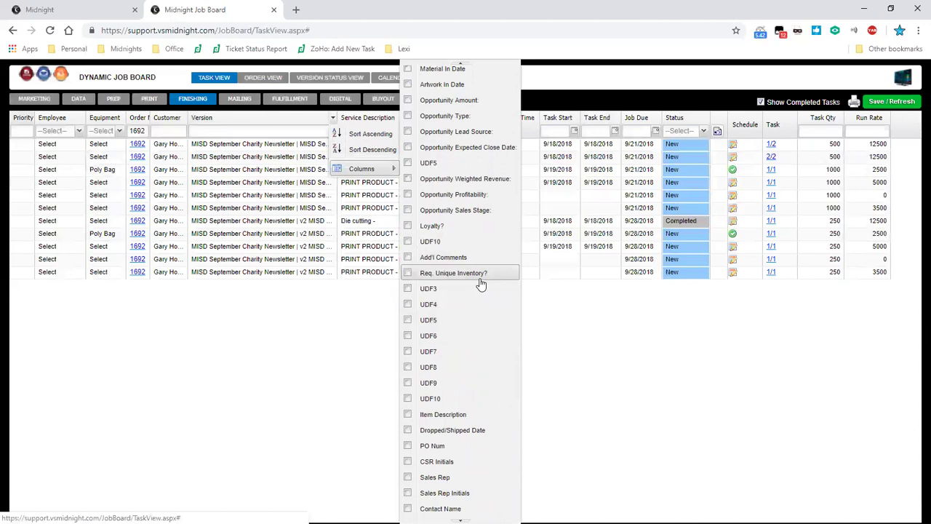
pyautogui.scroll(1, 458, 494)
pyautogui.scroll(2, 456, 492)
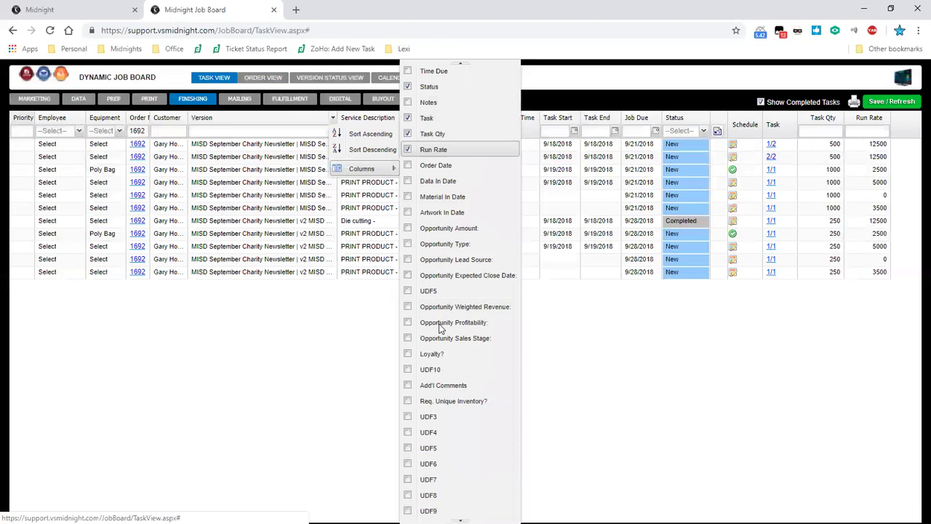
pyautogui.press('Down')
pyautogui.press('Down')
pyautogui.press('Down')
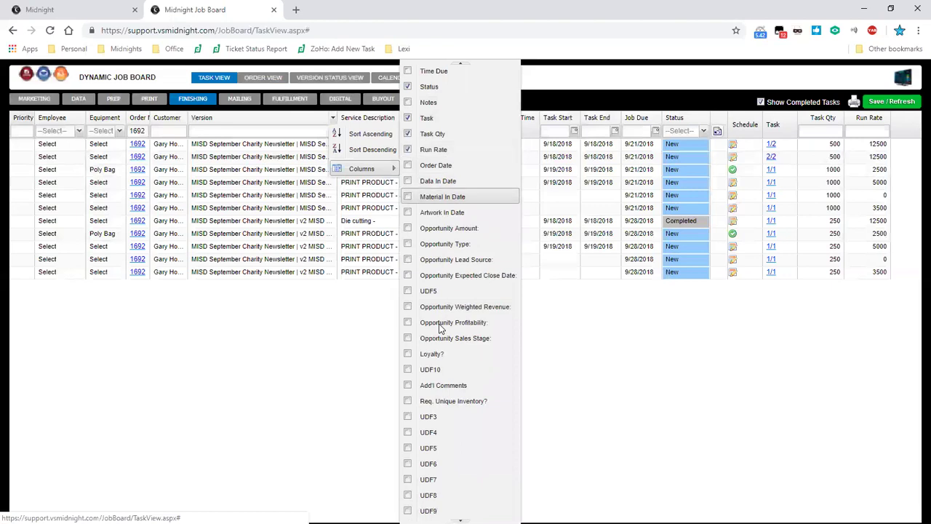
pyautogui.click(535, 431)
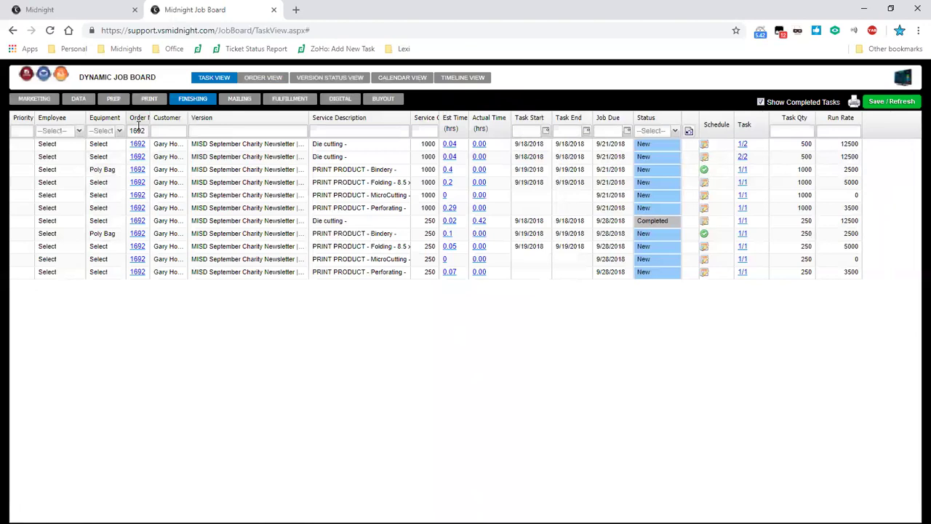
# Step: Run the Dynamic Job Board Report with both the From and To Task Start Date set to Null, review it and close it
pyautogui.click(853, 104)
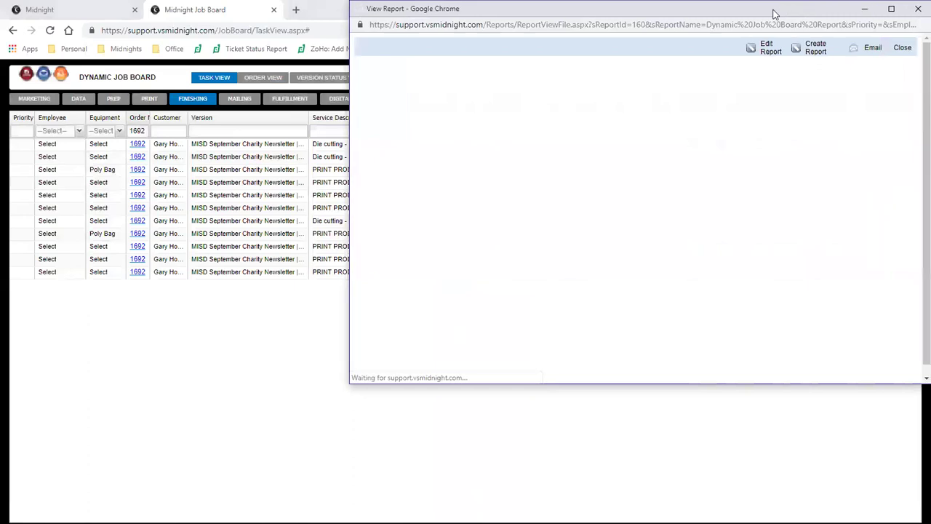
pyautogui.doubleClick(704, 393)
pyautogui.click(567, 96)
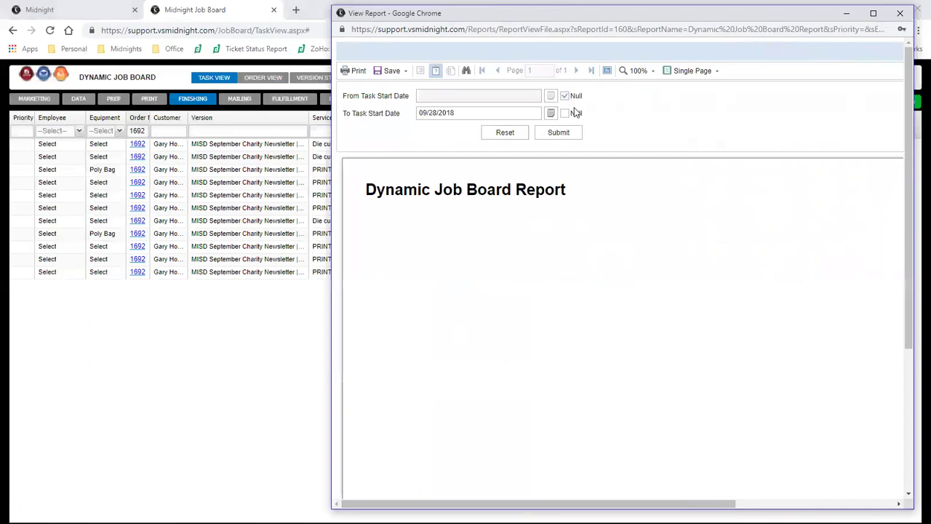
pyautogui.click(566, 113)
pyautogui.click(574, 132)
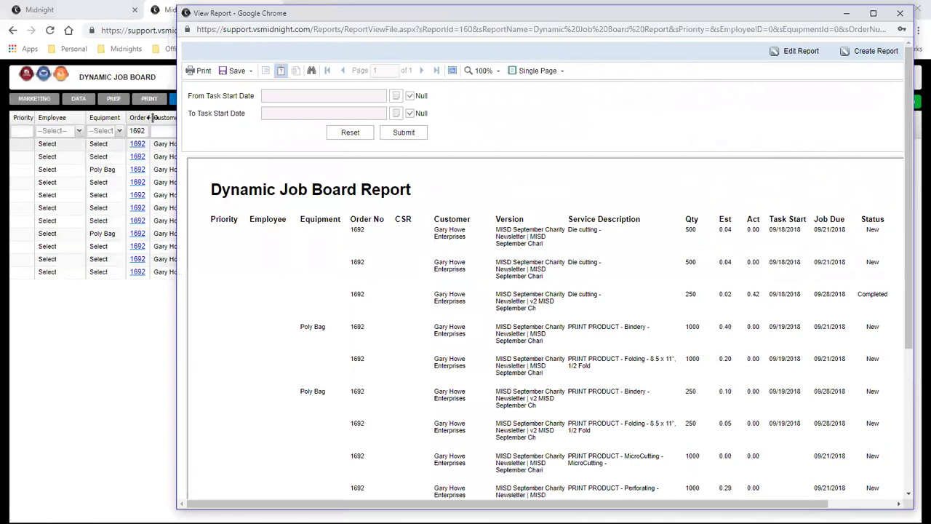
pyautogui.scroll(-2, 592, 276)
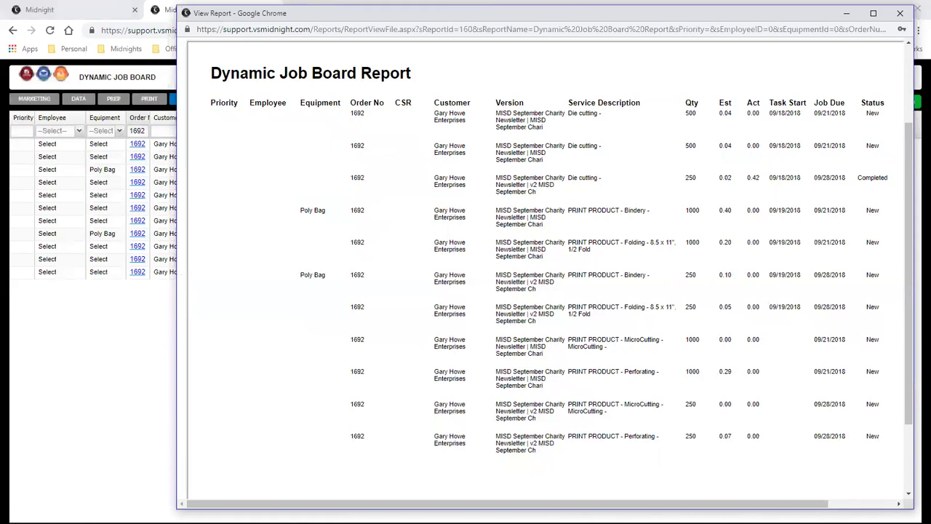
pyautogui.click(900, 15)
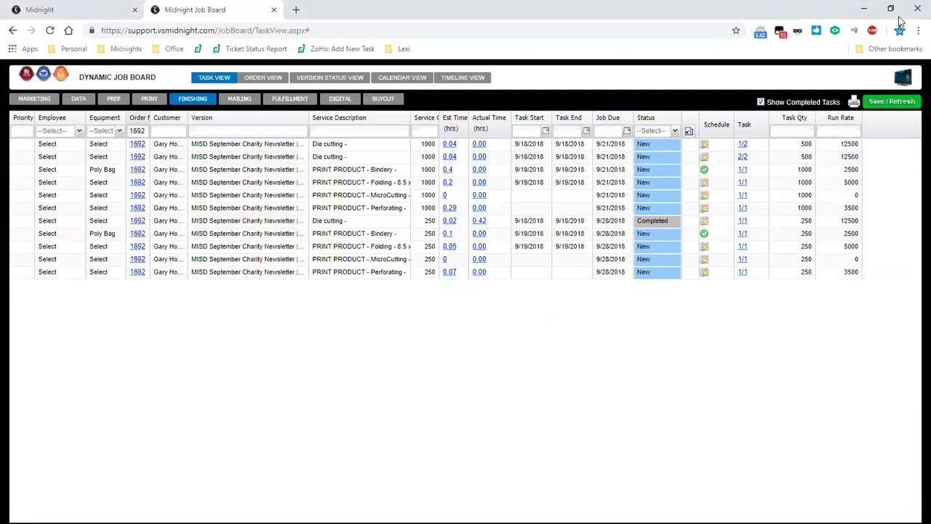
# Step: Review the full task list in the order details of the MISD September Charity Newsletter and close them
pyautogui.click(140, 159)
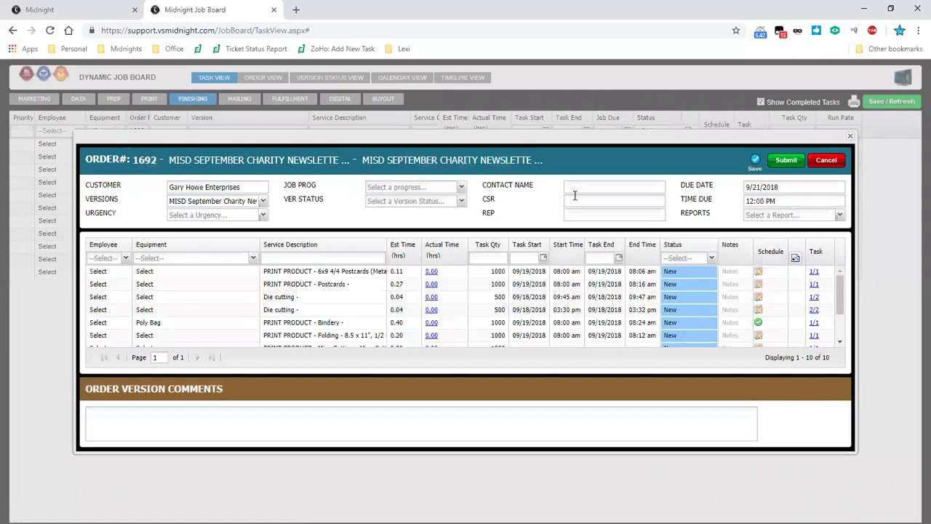
pyautogui.moveTo(840, 298); pyautogui.dragTo(853, 340)
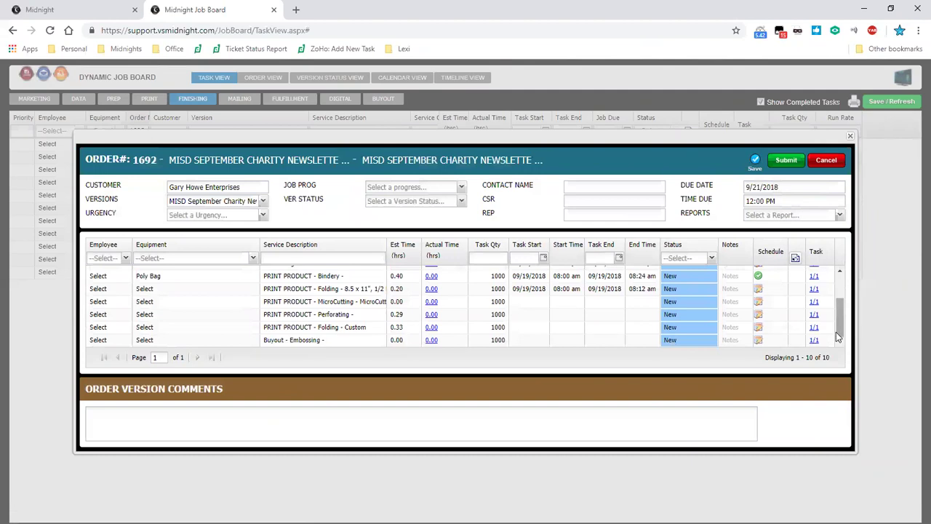
pyautogui.press('Escape')
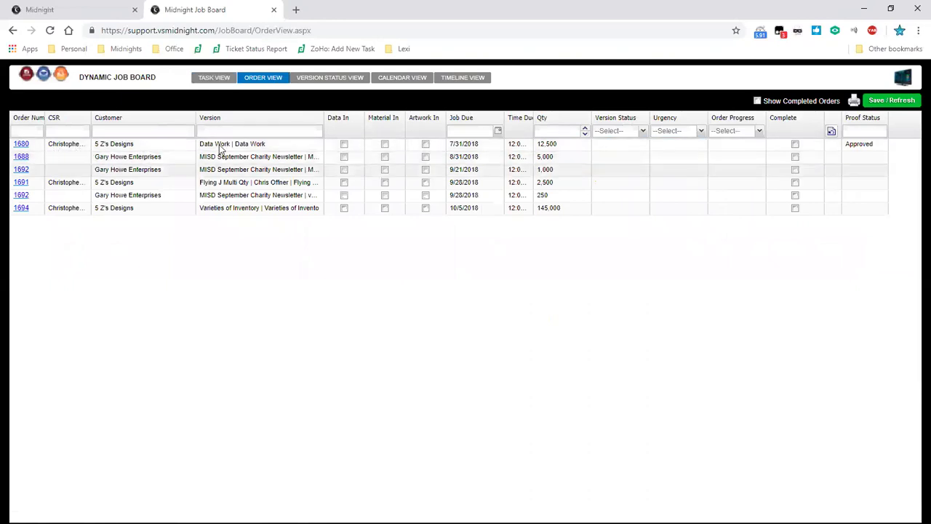
# Step: Set the Material In date of the MISD September Charity Newsletter order to 9/26/2018 and refresh the board's Order View
pyautogui.click(71, 15)
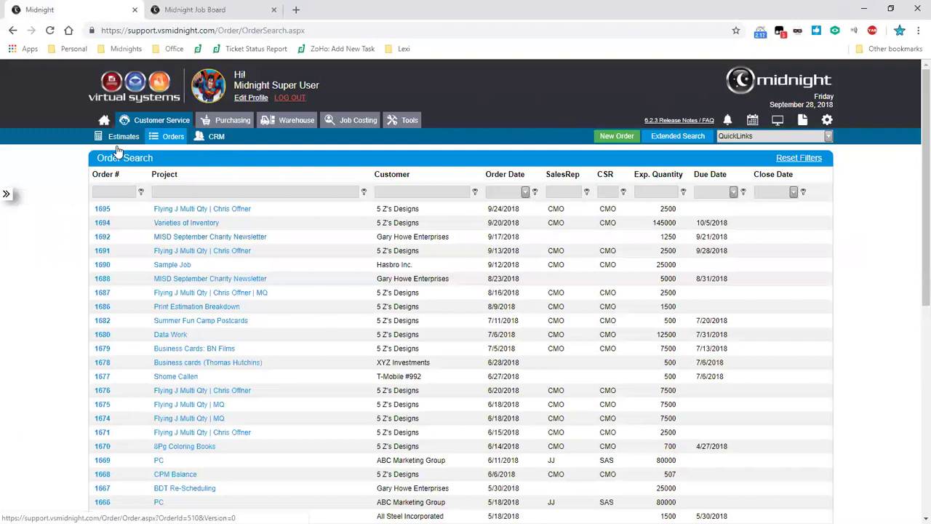
pyautogui.click(197, 10)
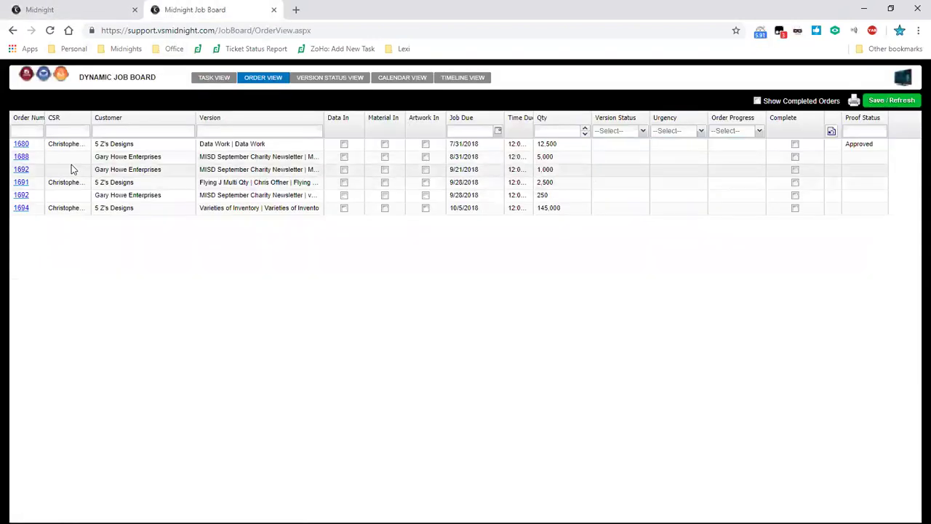
pyautogui.click(58, 9)
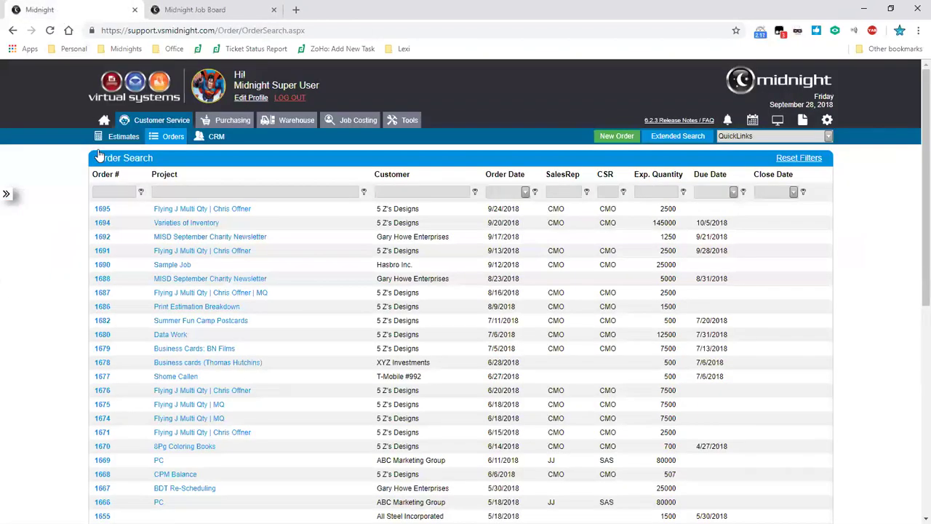
pyautogui.click(100, 156)
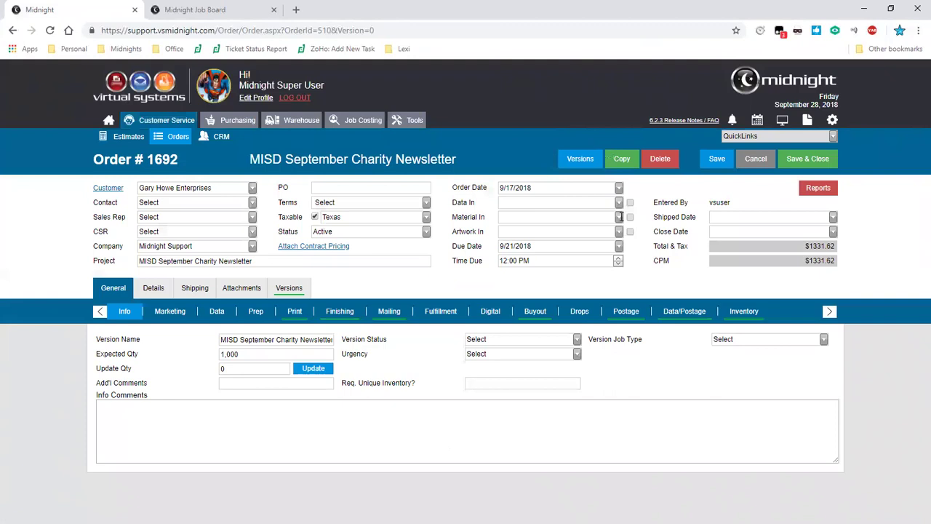
pyautogui.click(620, 216)
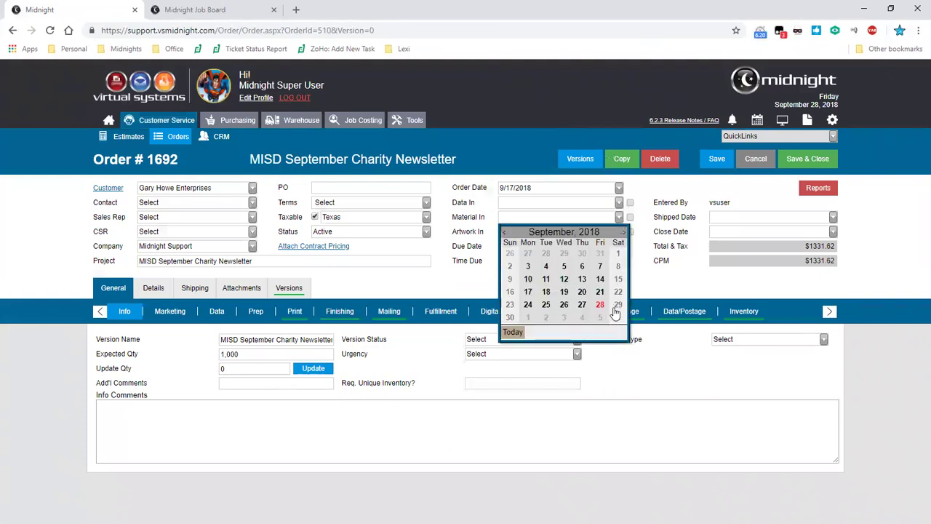
pyautogui.click(564, 304)
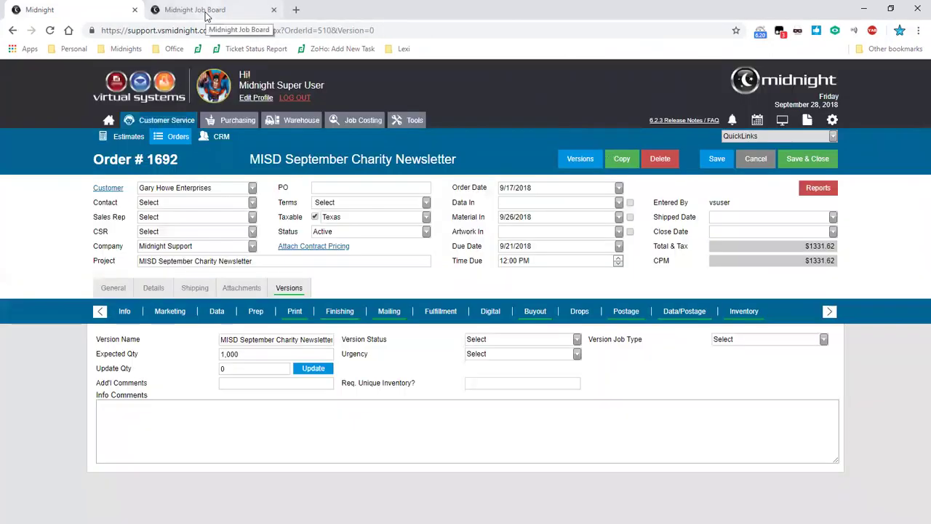
pyautogui.click(206, 16)
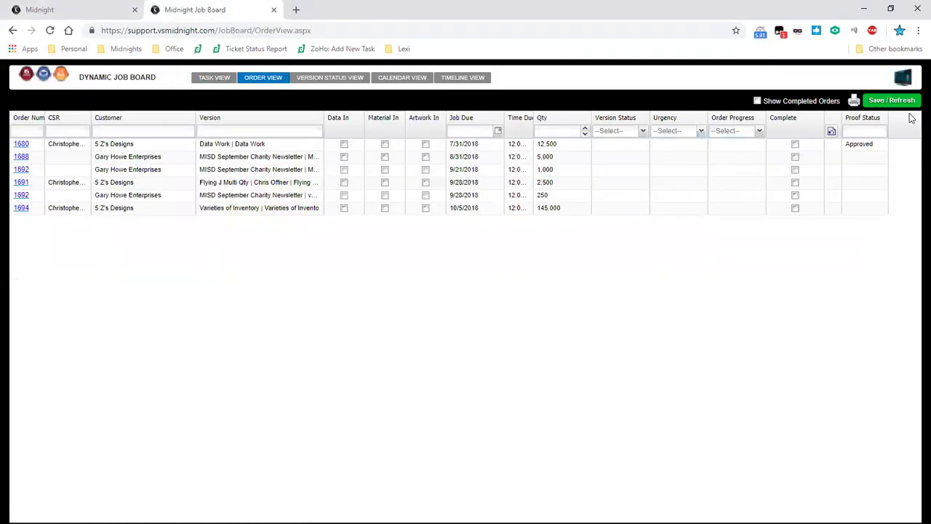
pyautogui.click(881, 104)
# Step: Mark Material In as received on the newsletter order, save it, and refresh the job board's Order View
pyautogui.click(63, 16)
pyautogui.click(630, 216)
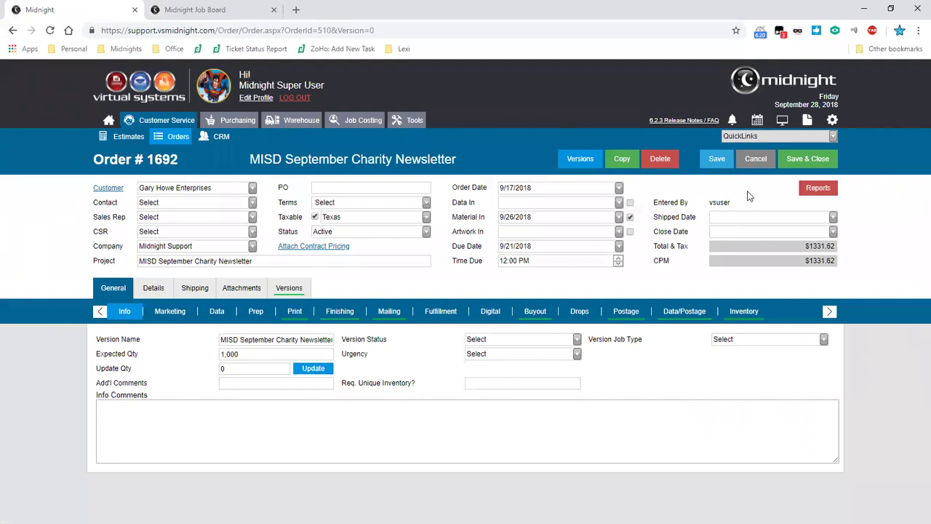
pyautogui.click(717, 159)
pyautogui.click(195, 10)
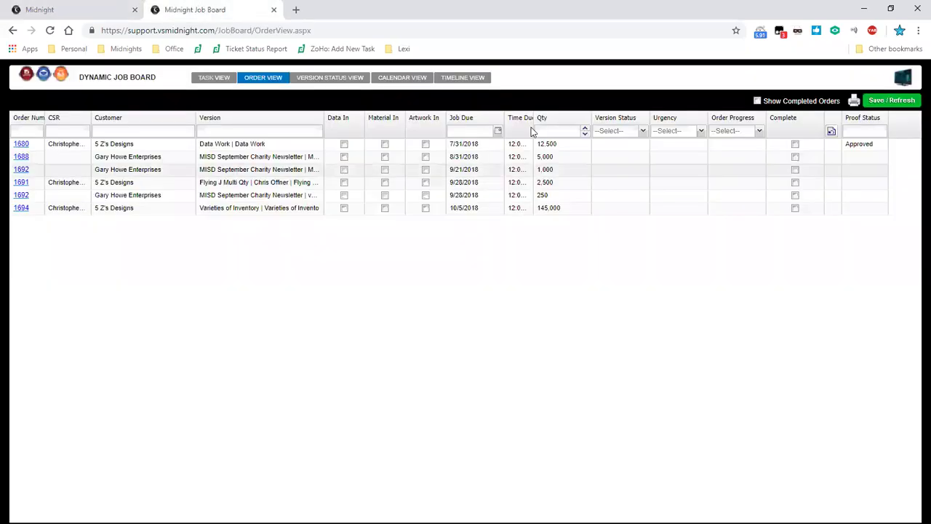
pyautogui.click(877, 102)
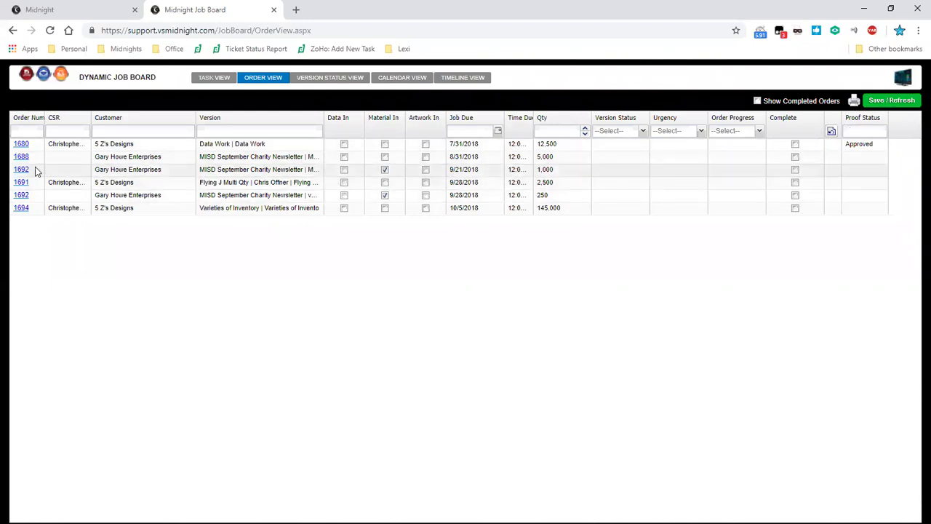
# Step: Compare the due dates of the newsletter order's two versions with the Job Due dates in the board's Order View
pyautogui.click(40, 15)
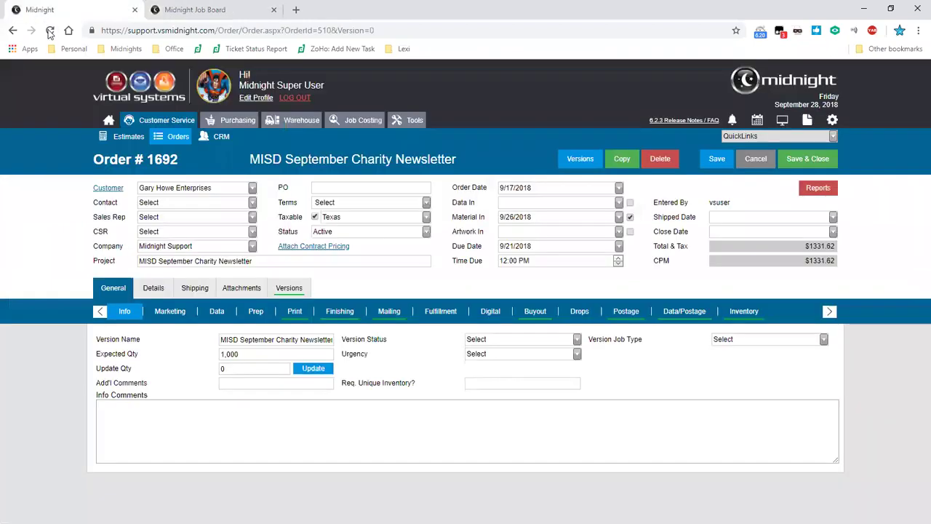
pyautogui.click(289, 287)
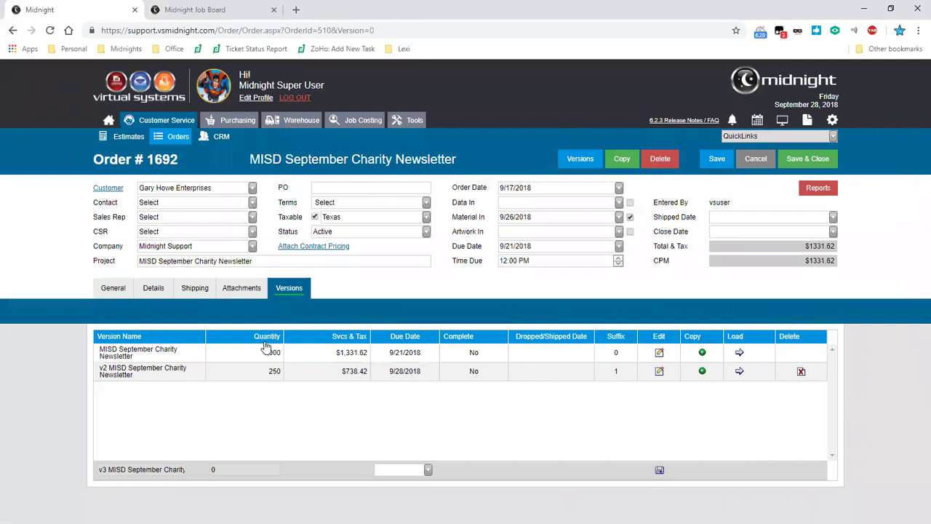
pyautogui.moveTo(388, 352); pyautogui.dragTo(421, 373)
pyautogui.click(419, 377)
pyautogui.click(156, 10)
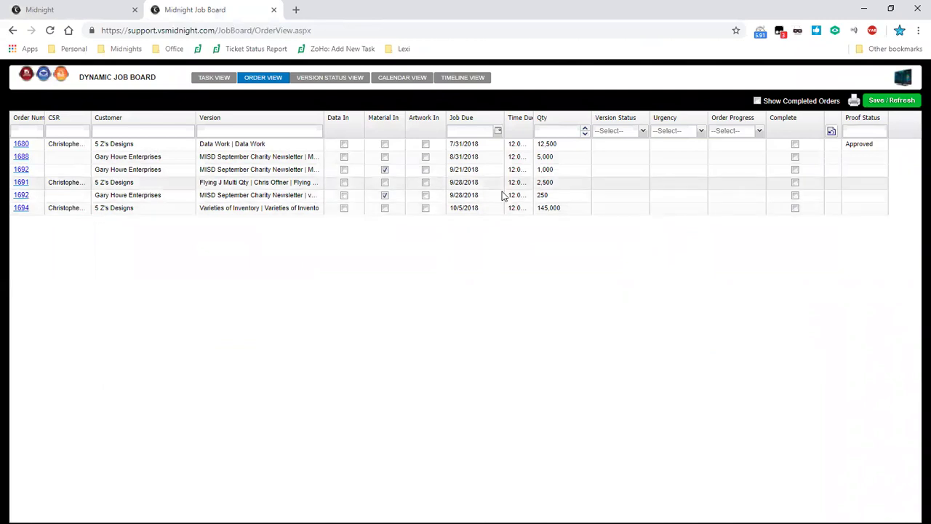
pyautogui.click(105, 16)
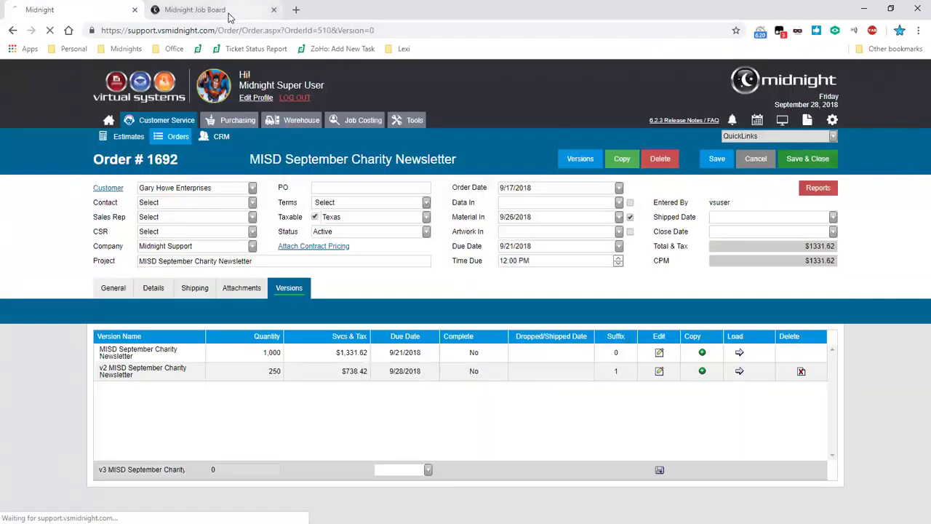
# Step: Mark Artwork In as received on the newsletter order in the board's Order View, save it, and check the Midnight order record
pyautogui.click(218, 10)
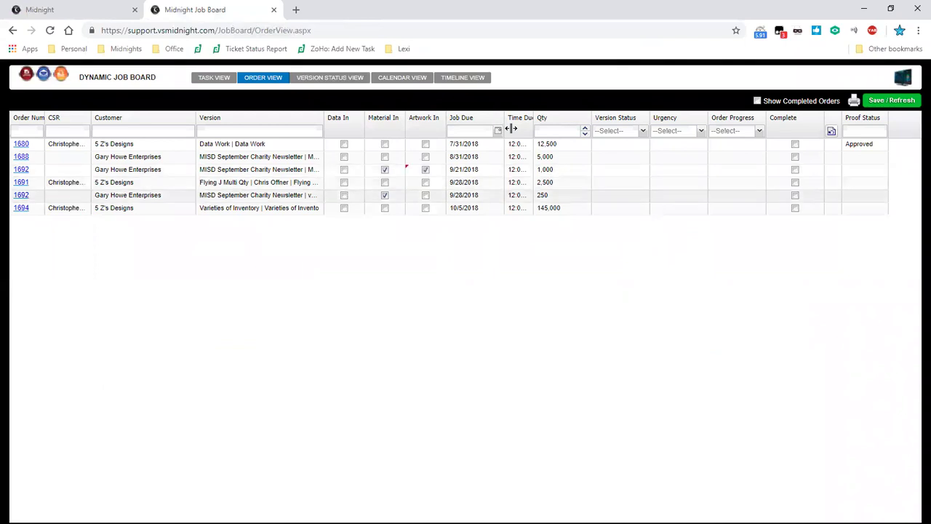
pyautogui.click(895, 101)
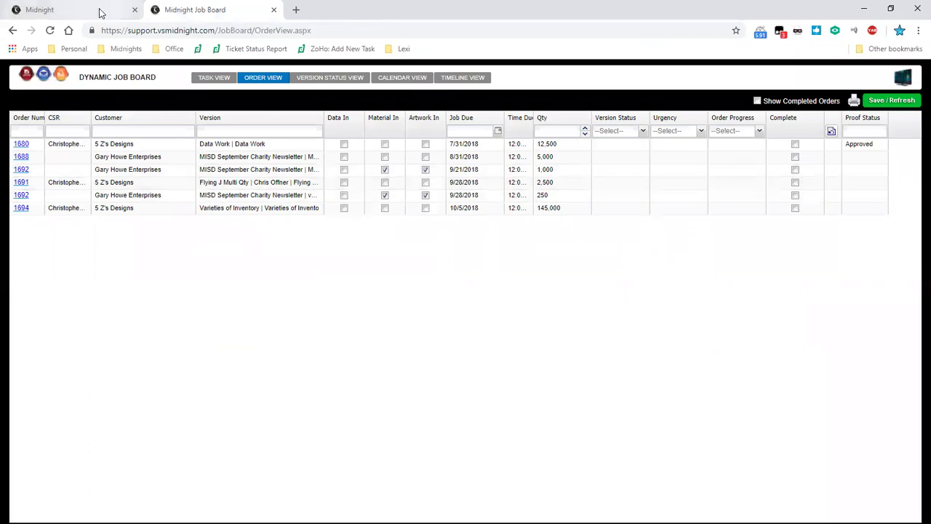
pyautogui.click(97, 12)
pyautogui.click(104, 111)
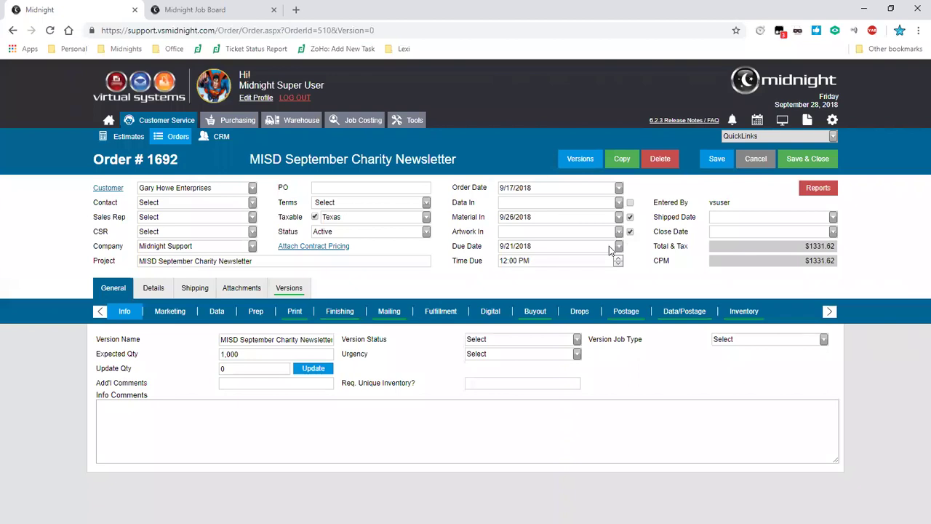
pyautogui.click(195, 9)
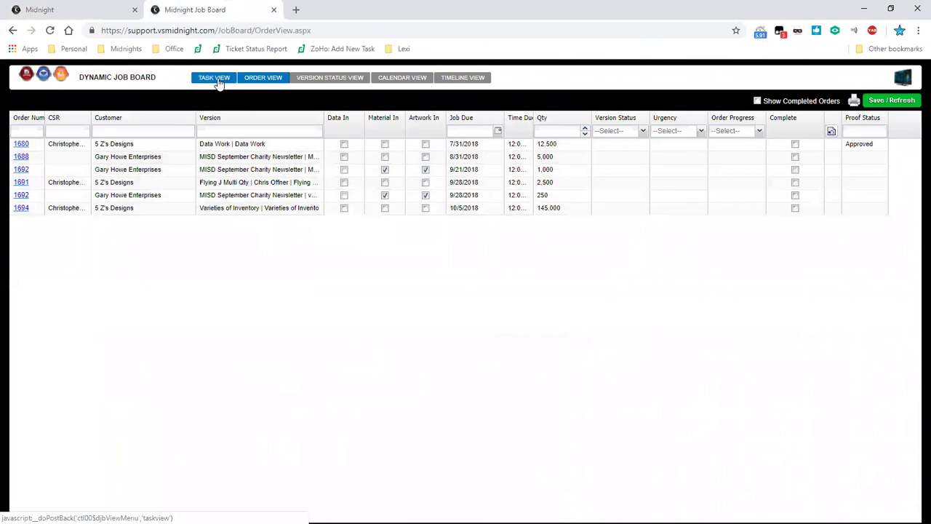
# Step: Open the MISD September Charity Newsletter order's details from Order View and review its version choices and the first version's tasks
pyautogui.click(23, 169)
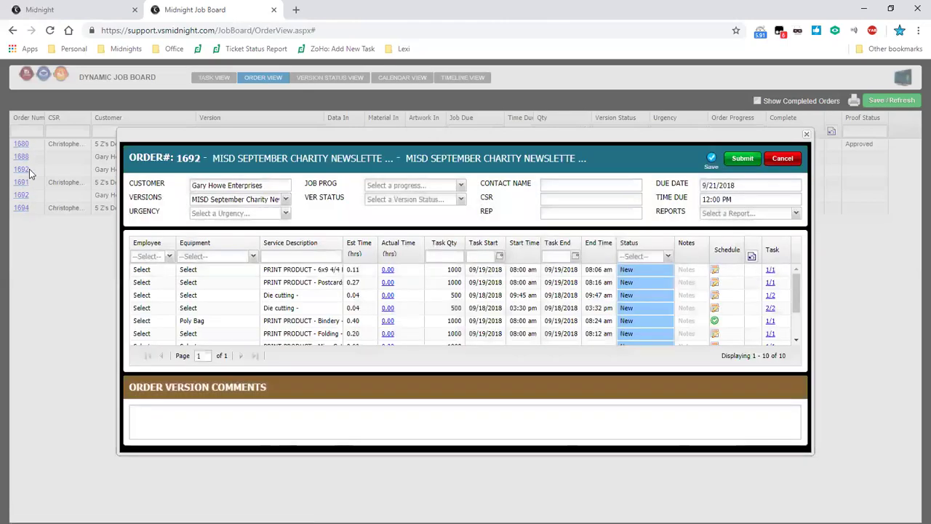
pyautogui.hotkey('alt', 'Down')
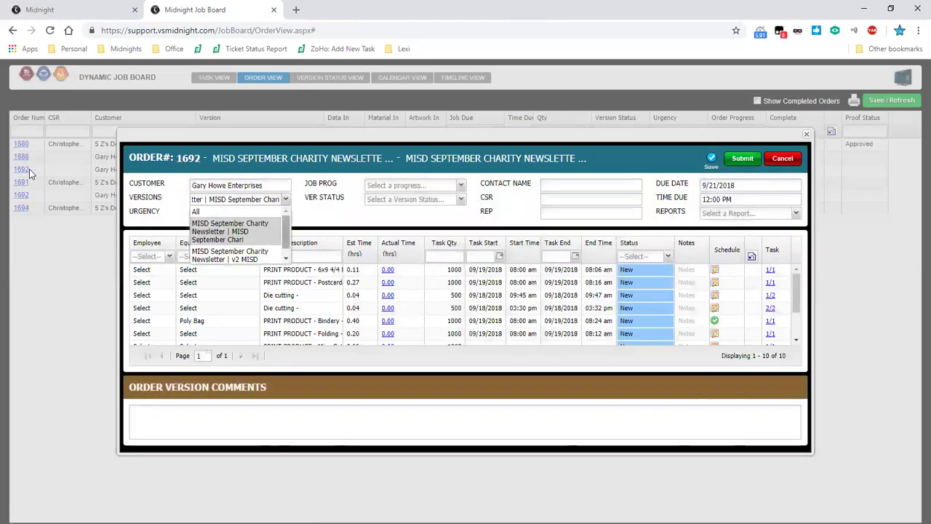
pyautogui.press('Down')
pyautogui.press('Down')
pyautogui.press('Return')
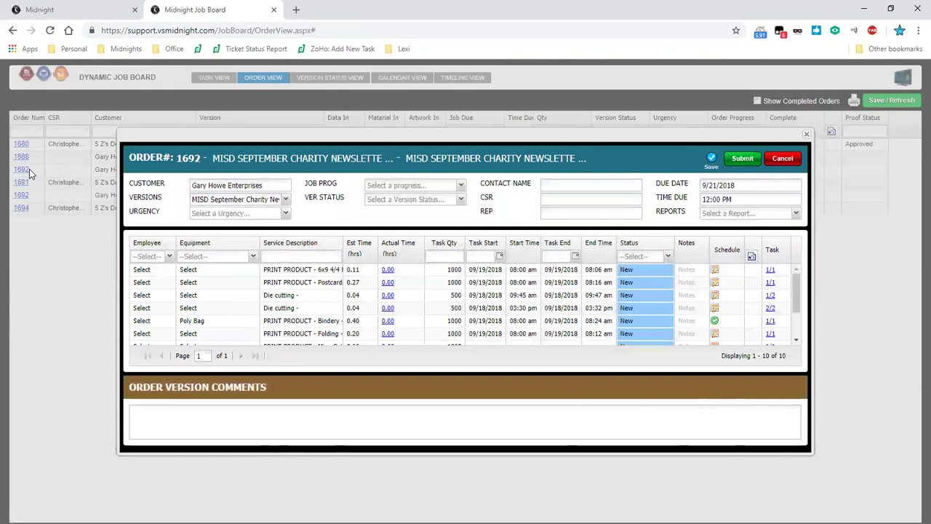
pyautogui.click(663, 272)
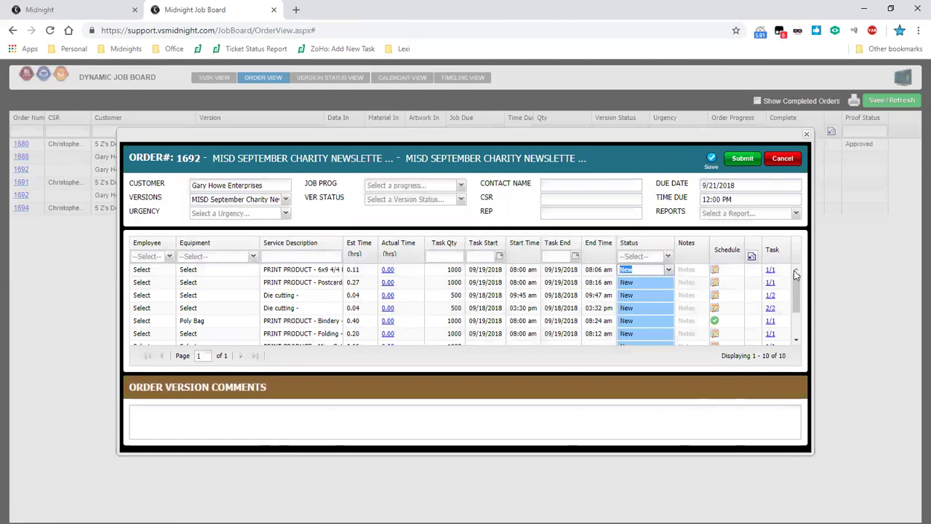
pyautogui.moveTo(800, 289); pyautogui.dragTo(834, 281)
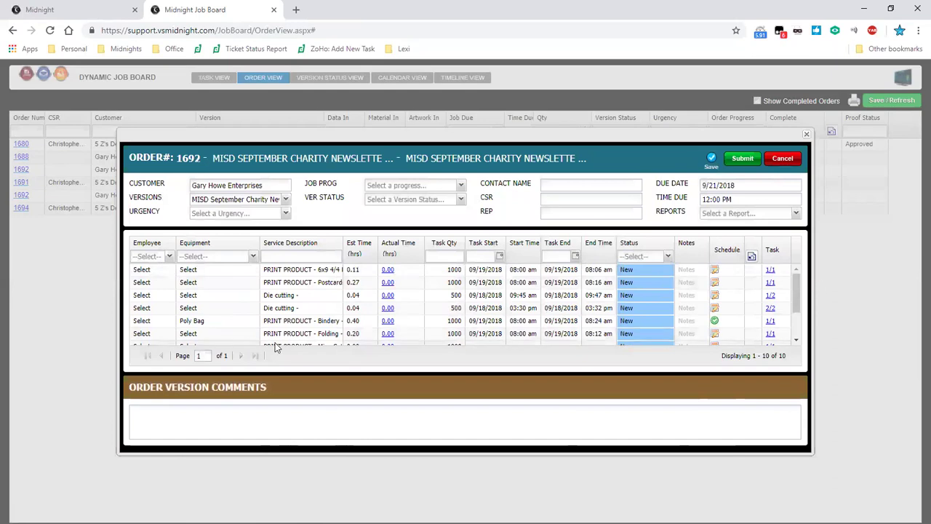
# Step: Show tasks for all versions in the newsletter order's details and review the combined list
pyautogui.hotkey('alt', 'Down')
pyautogui.press('Up')
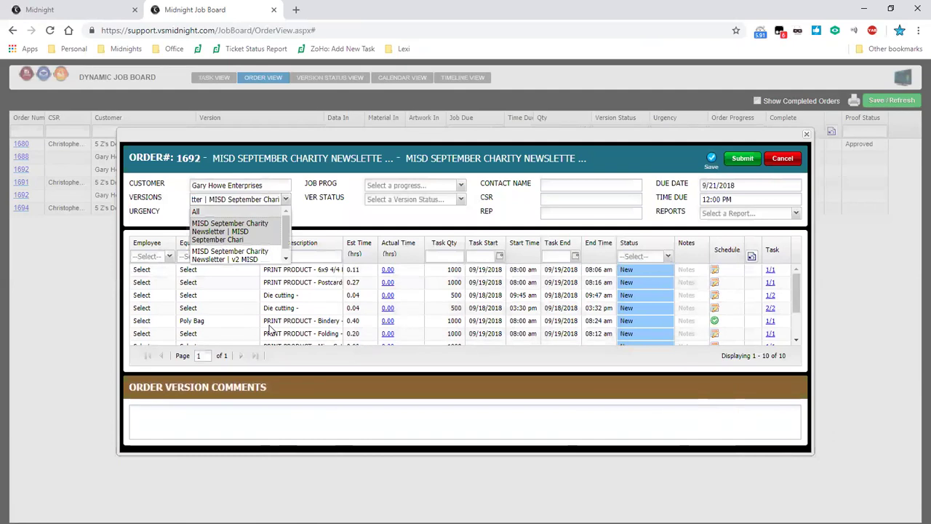
pyautogui.press('Return')
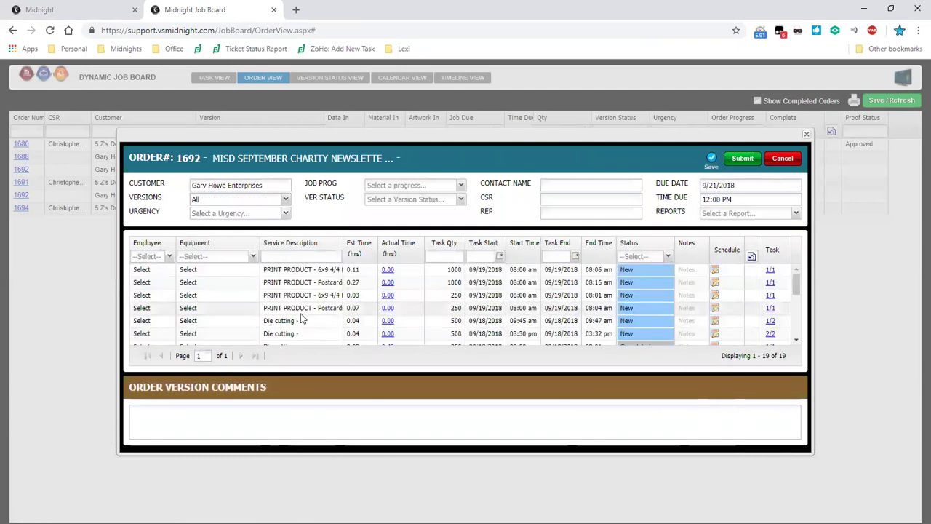
pyautogui.scroll(-5, 301, 320)
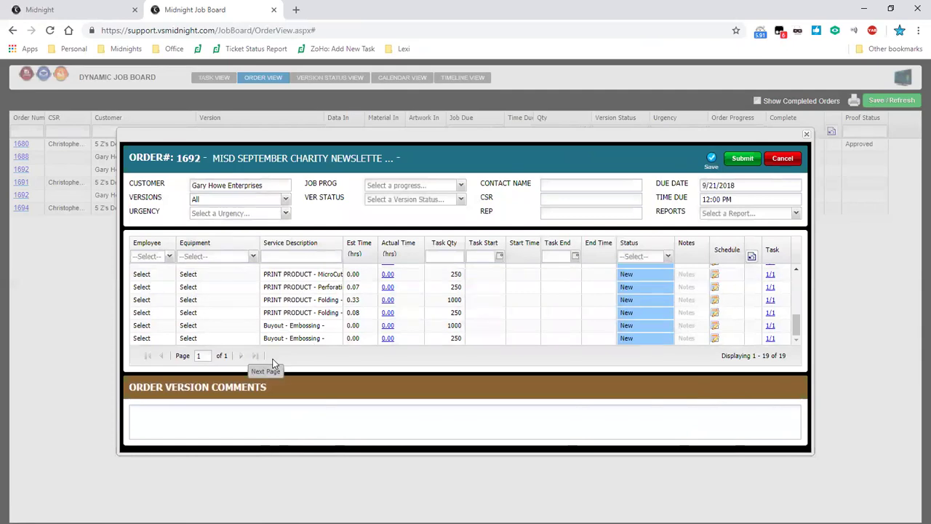
pyautogui.scroll(5, 342, 321)
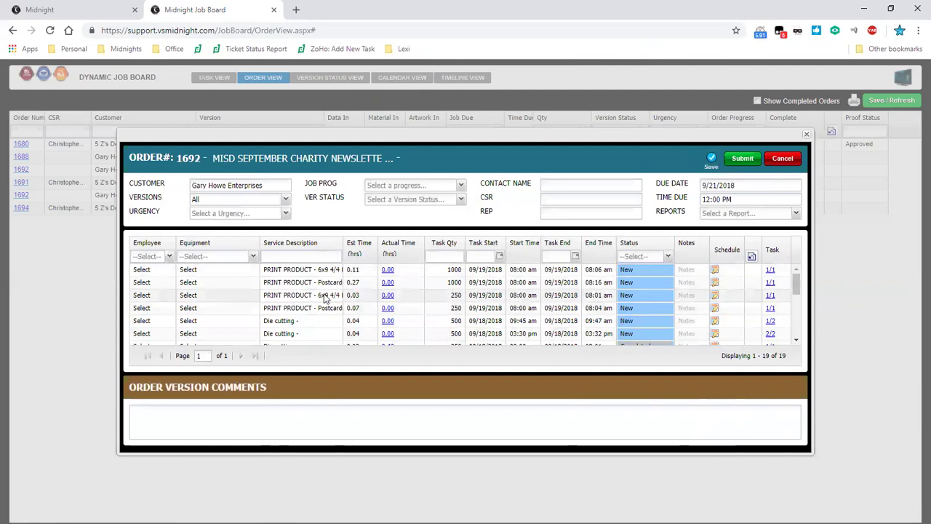
# Step: Run the Work Order report for the newsletter order, review it, and close both the report and the order details
pyautogui.click(796, 213)
pyautogui.click(766, 249)
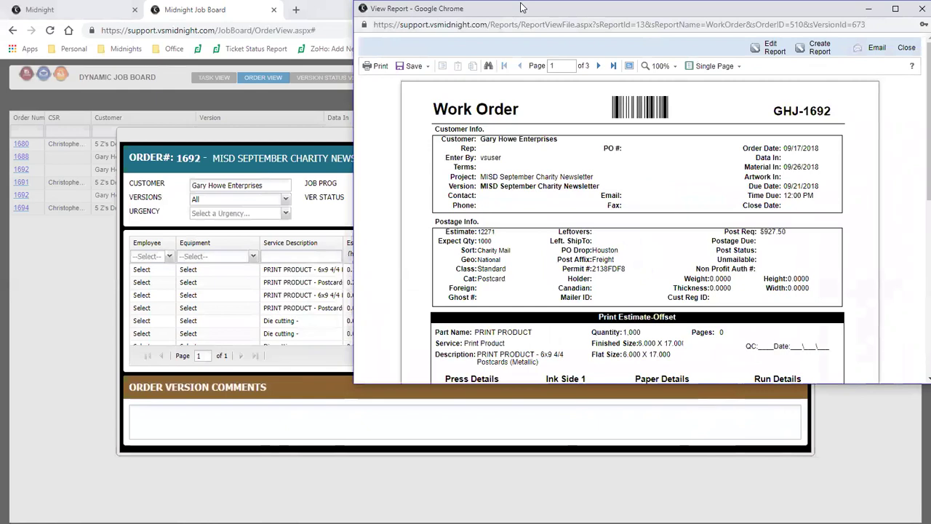
pyautogui.moveTo(537, 0); pyautogui.dragTo(223, 78)
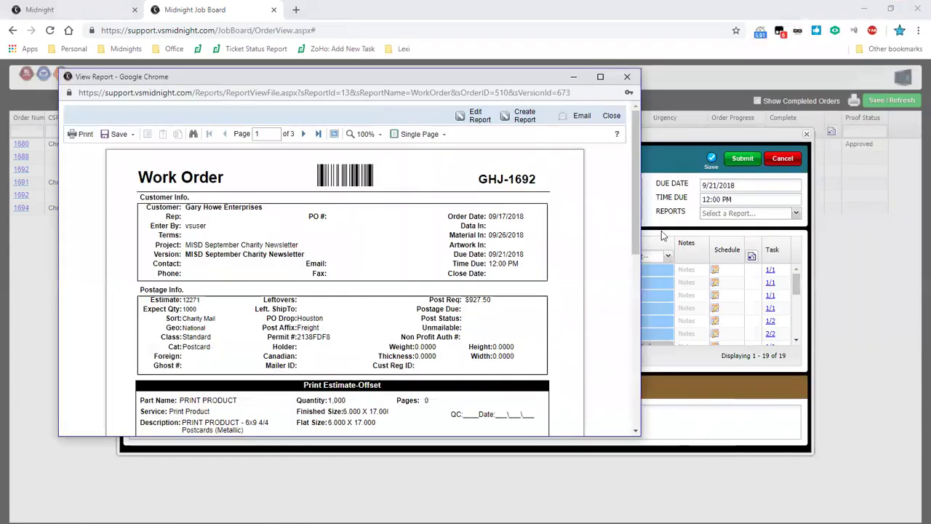
pyautogui.scroll(-3, 474, 291)
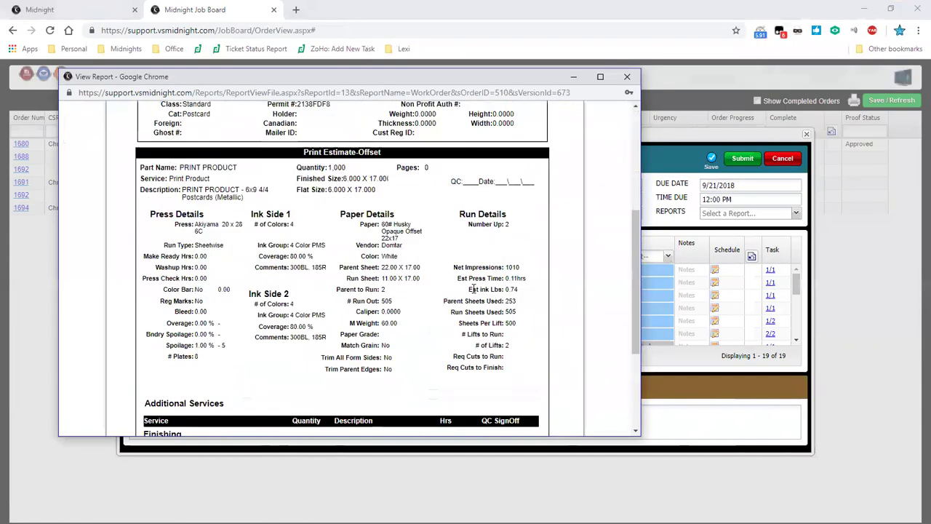
pyautogui.scroll(4, 474, 291)
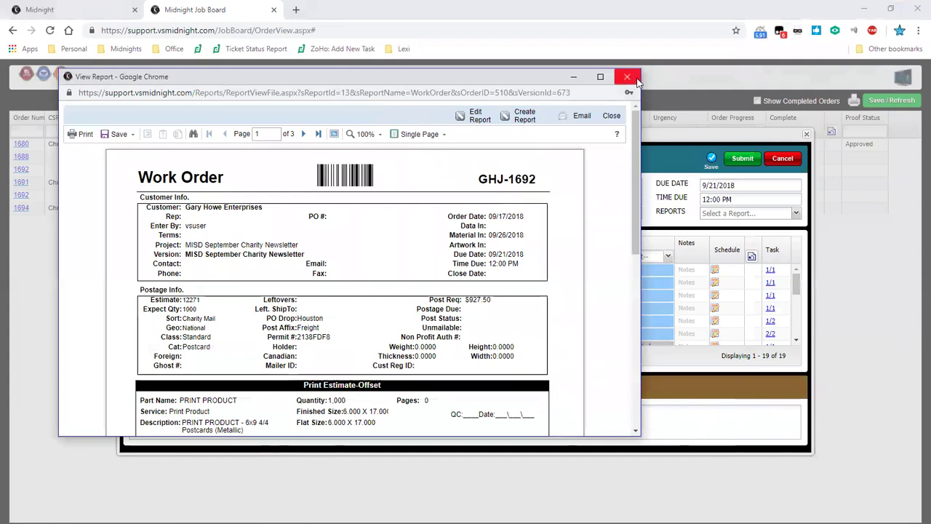
pyautogui.click(631, 79)
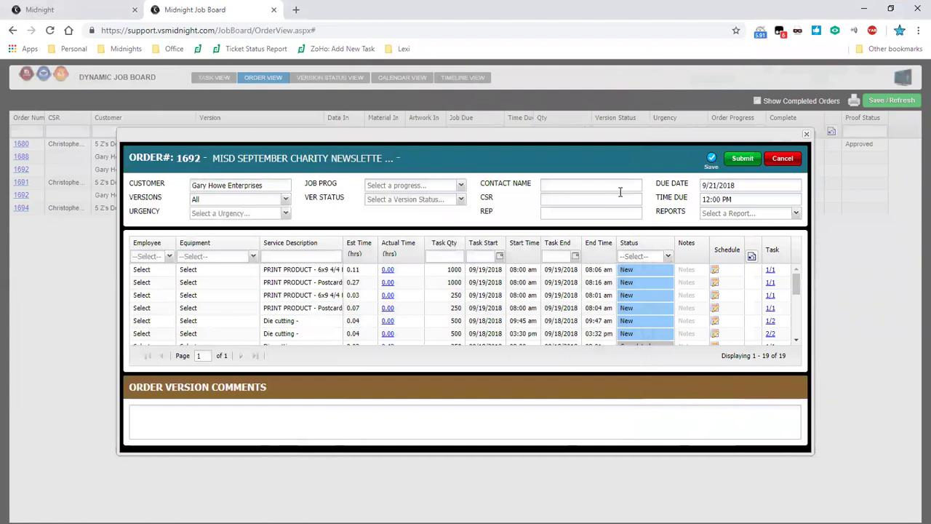
pyautogui.press('Escape')
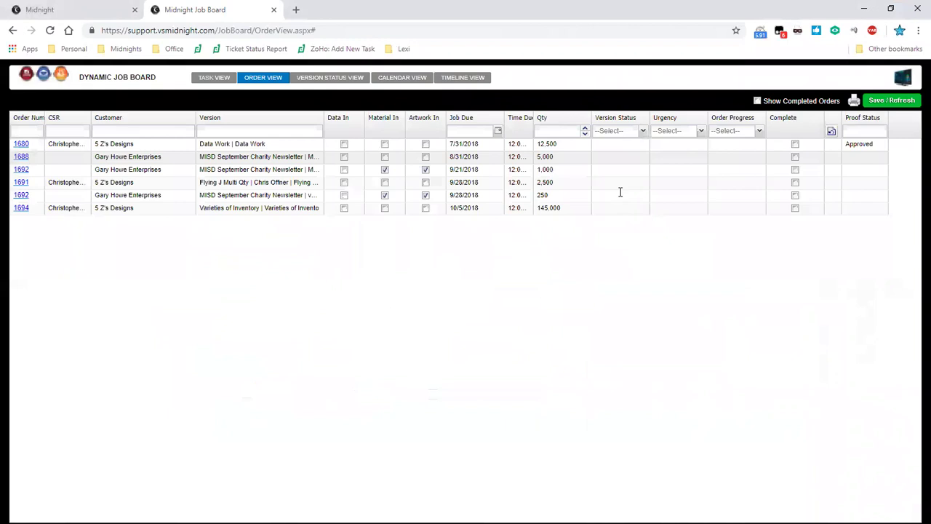
# Step: In Task View's Finishing tasks, assign the first listed employee to the first two die cutting tasks
pyautogui.click(229, 82)
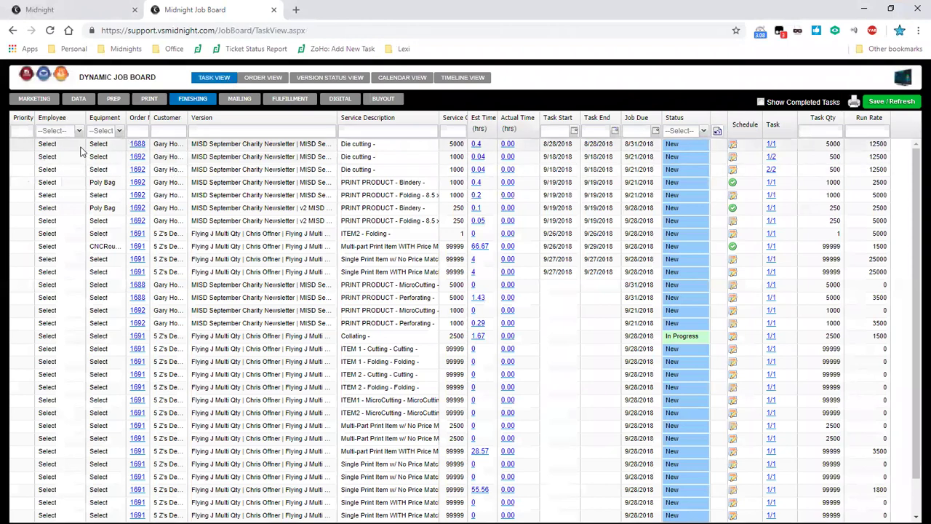
pyautogui.click(109, 144)
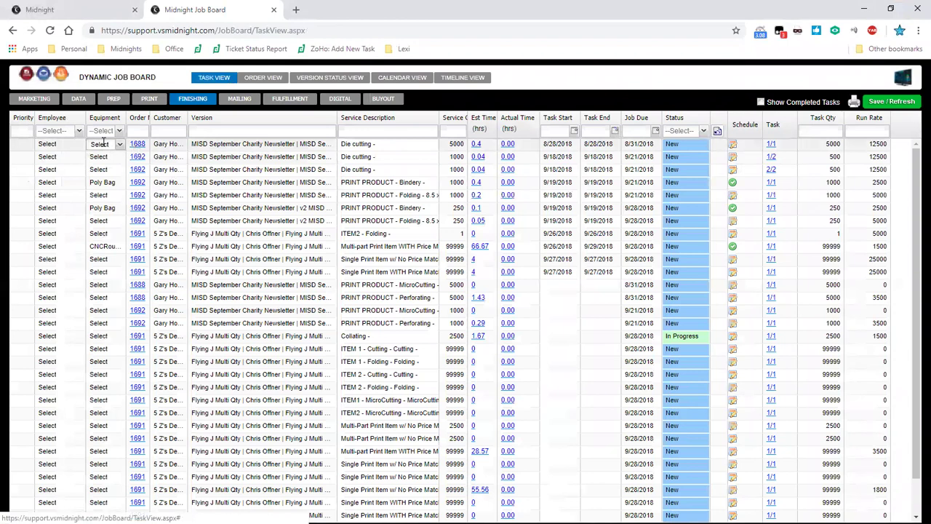
pyautogui.click(80, 143)
pyautogui.click(78, 143)
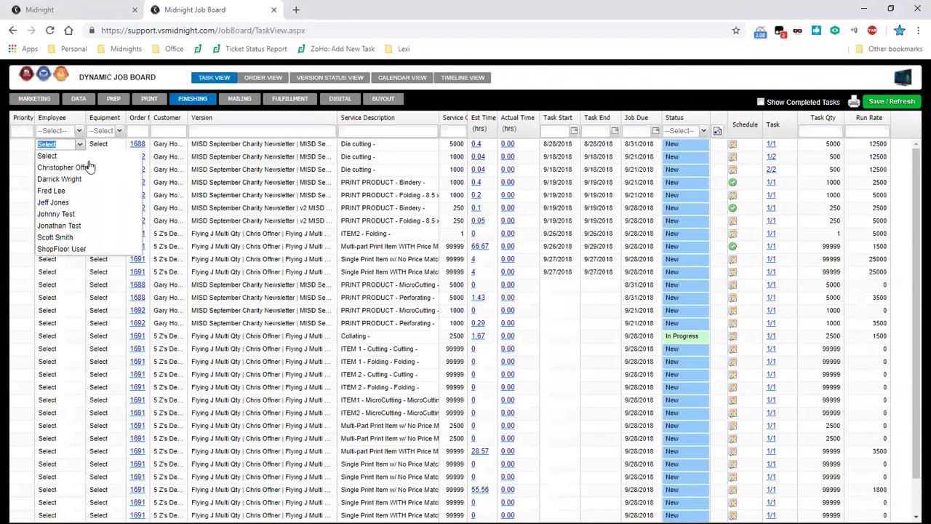
pyautogui.click(88, 168)
pyautogui.click(81, 157)
pyautogui.click(79, 157)
pyautogui.click(76, 179)
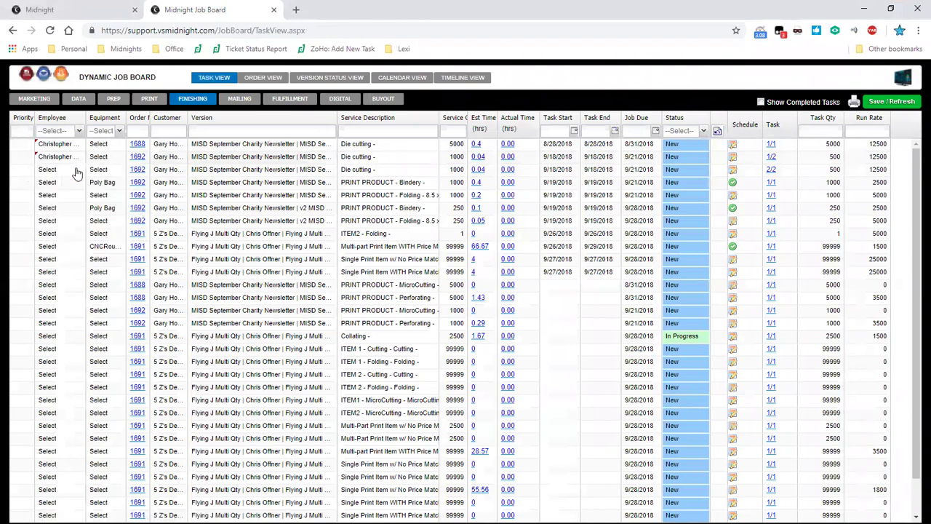
# Step: Assign the Cutter equipment to the first two die cutting tasks and save the board
pyautogui.click(120, 161)
pyautogui.click(119, 158)
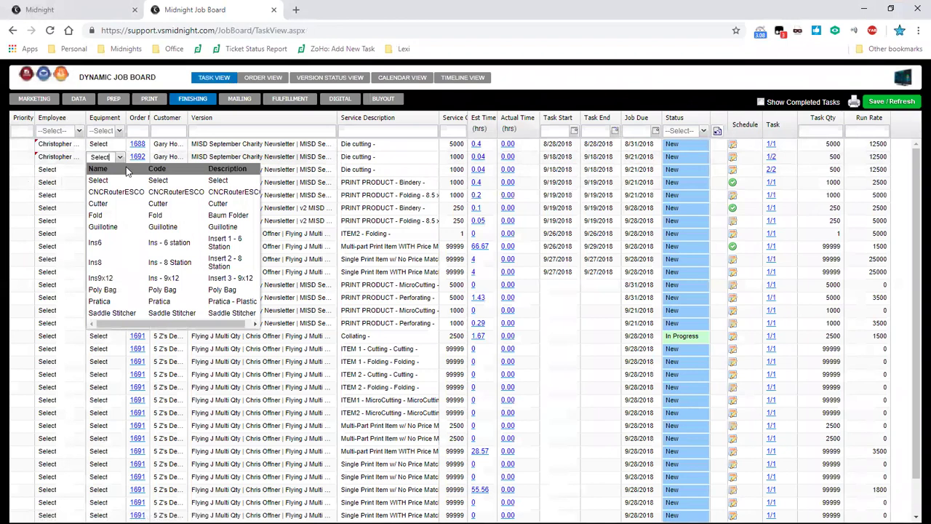
pyautogui.click(127, 180)
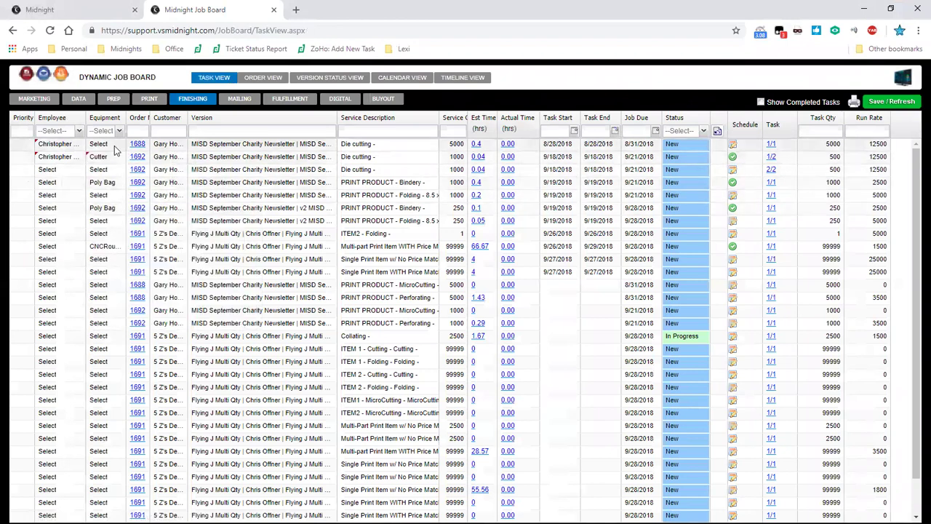
pyautogui.click(120, 144)
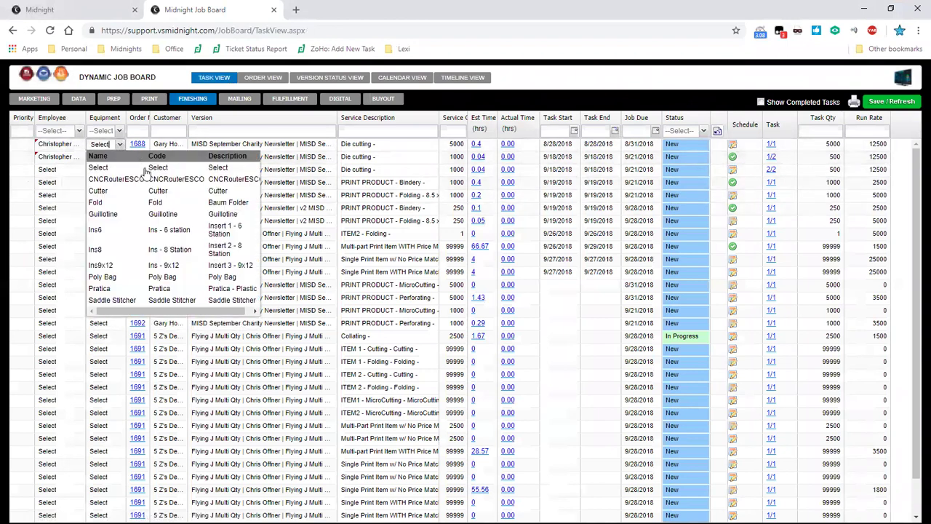
pyautogui.click(145, 170)
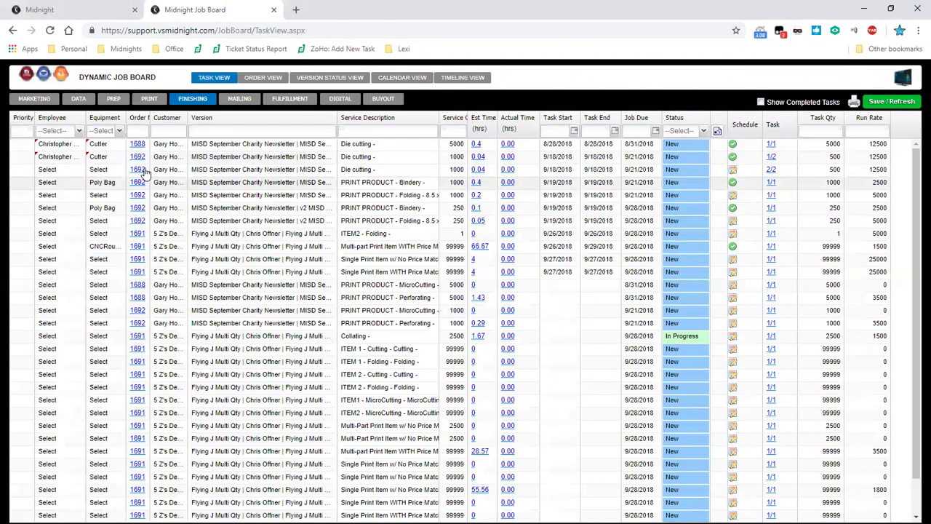
pyautogui.click(906, 103)
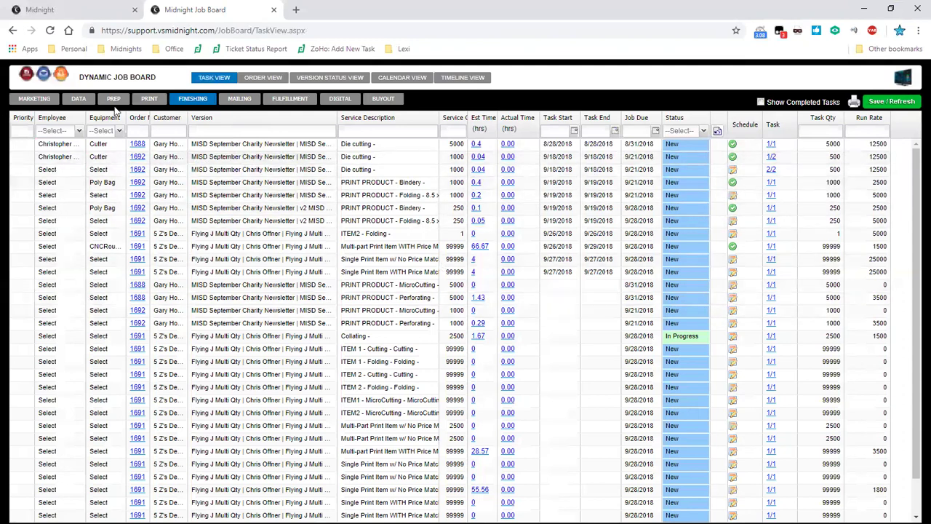
# Step: Filter the tasks to the newsletter order, assign an employee and IGEN equipment to the v2 perforating task, and save
pyautogui.write('1692')
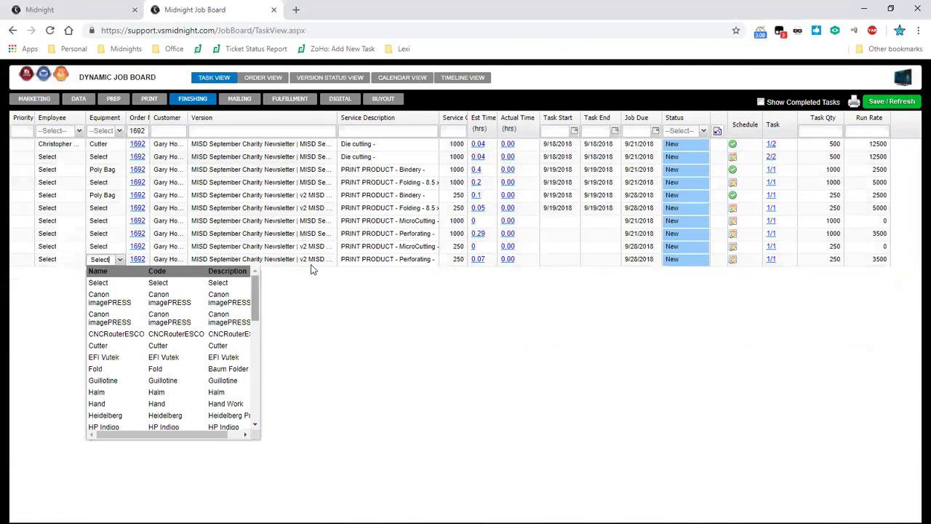
pyautogui.moveTo(255, 305); pyautogui.dragTo(258, 341)
pyautogui.click(255, 341)
pyautogui.hotkey('shift', 'Tab')
pyautogui.press('Down')
pyautogui.press('Return')
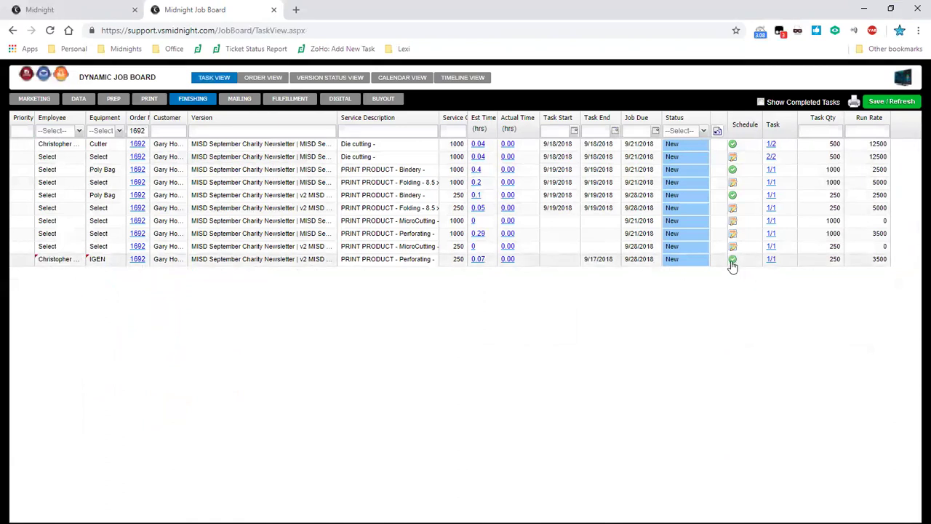
pyautogui.click(876, 102)
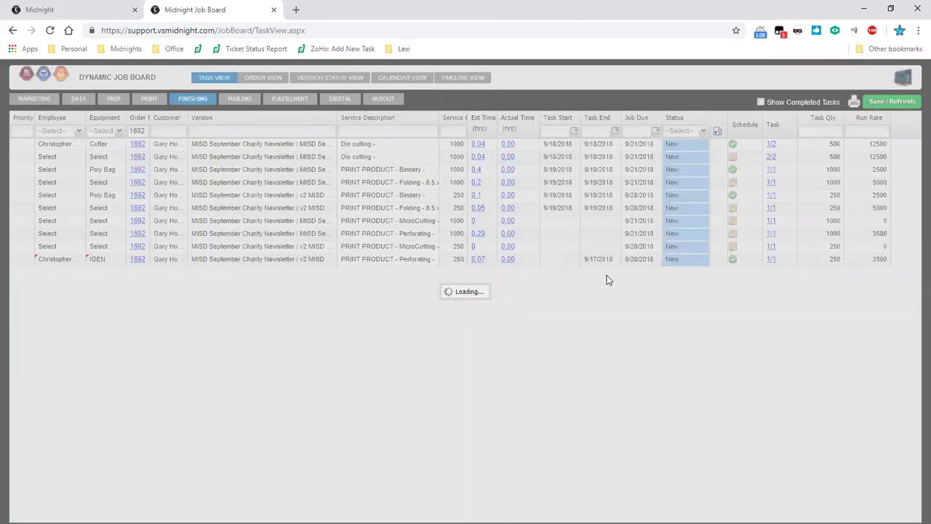
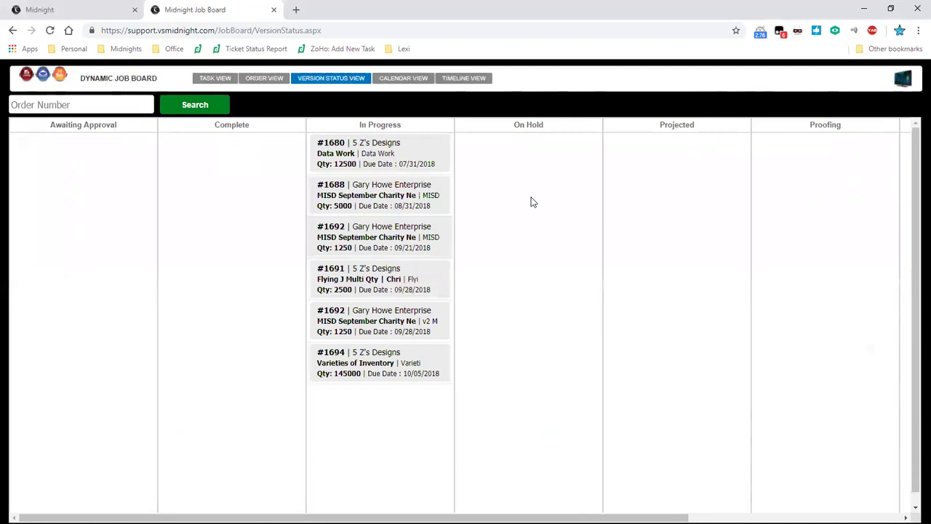
# Step: Move the Flying J Multi Qty order to Projected in Version Status View and set its urgency to Highest in the order details
pyautogui.moveTo(333, 278); pyautogui.dragTo(658, 167)
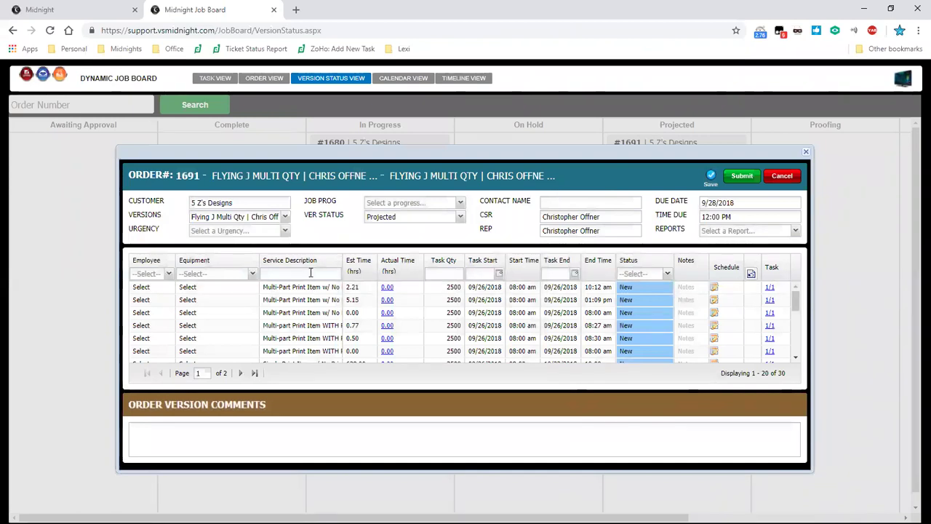
pyautogui.click(285, 230)
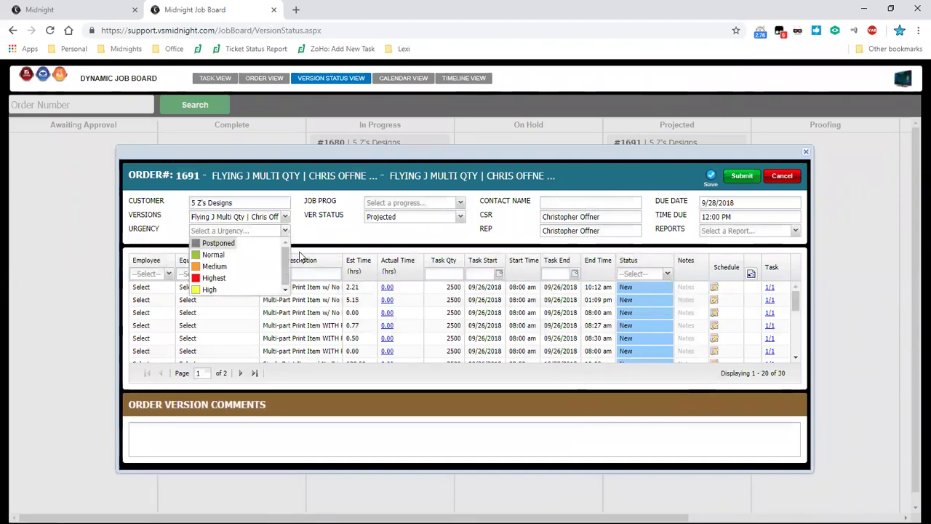
pyautogui.click(262, 281)
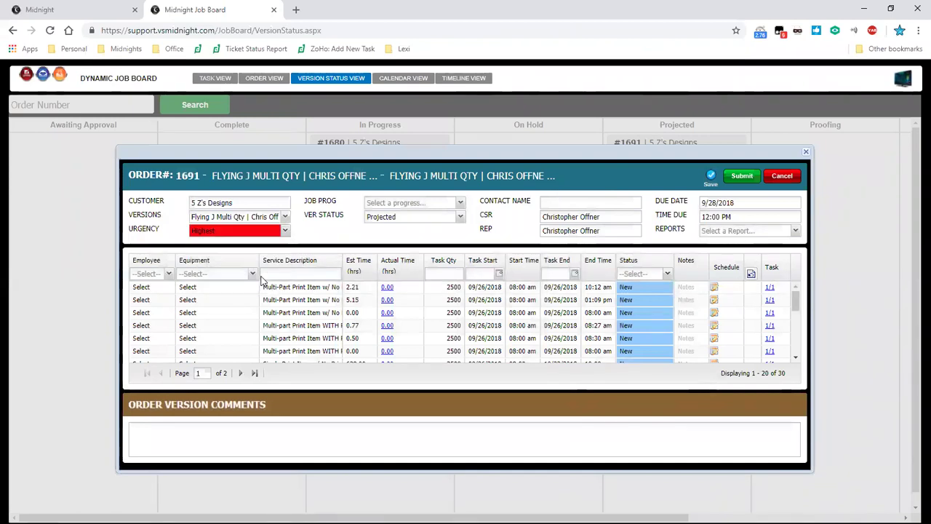
# Step: Save the Flying J Multi Qty order details and show the Finishing department's September 2018 month in Calendar View
pyautogui.click(711, 177)
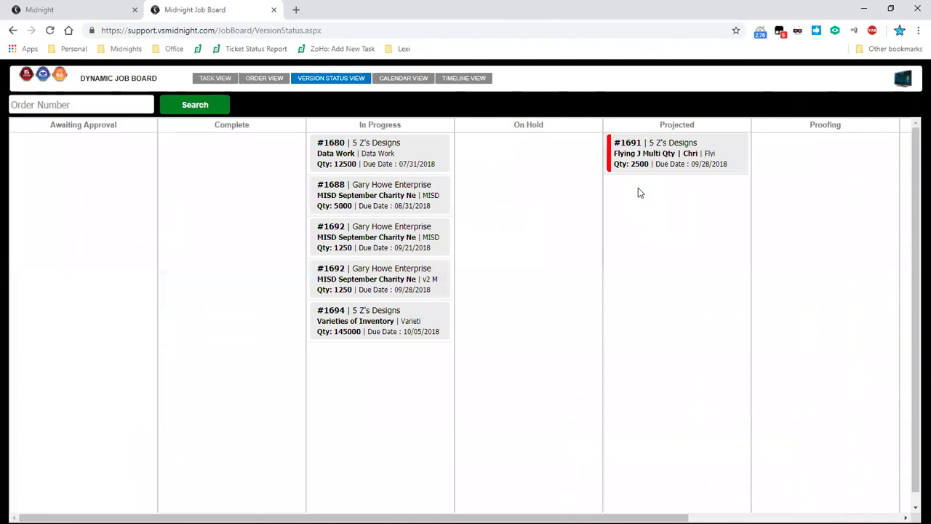
pyautogui.click(404, 78)
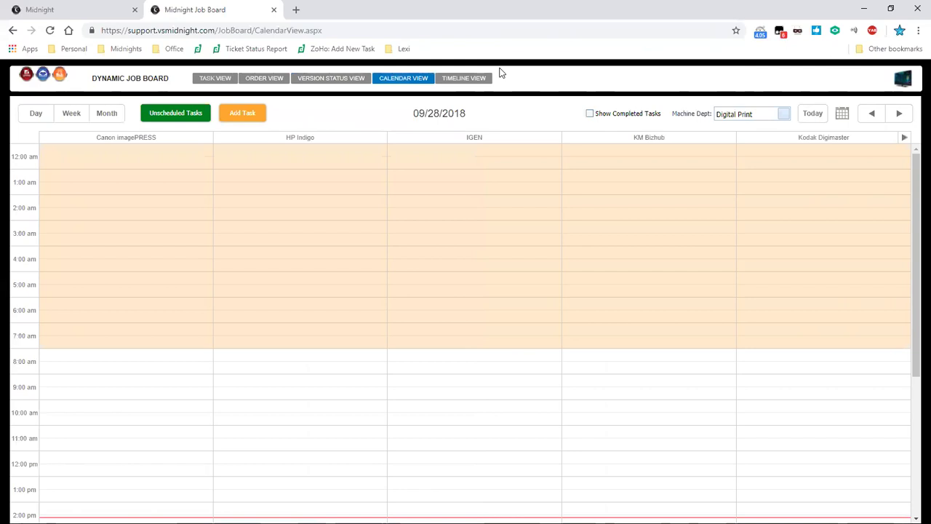
pyautogui.click(784, 118)
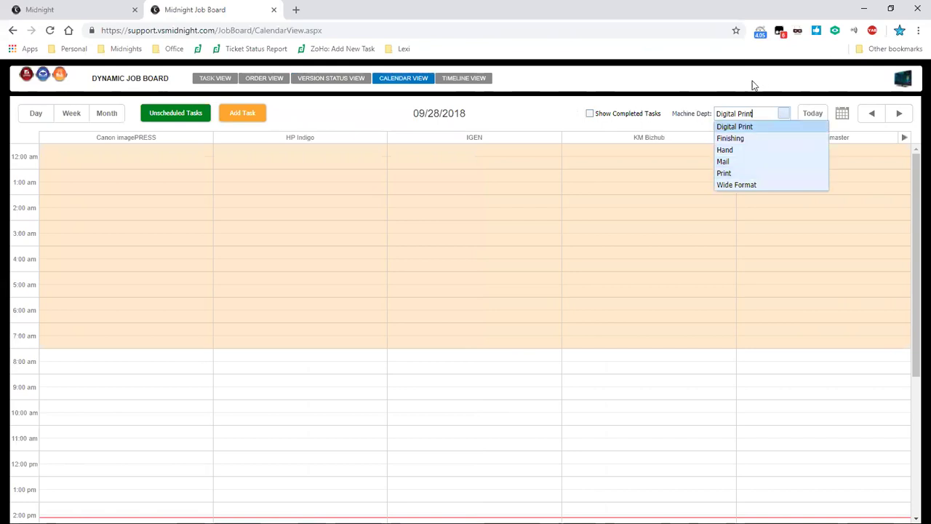
pyautogui.click(684, 131)
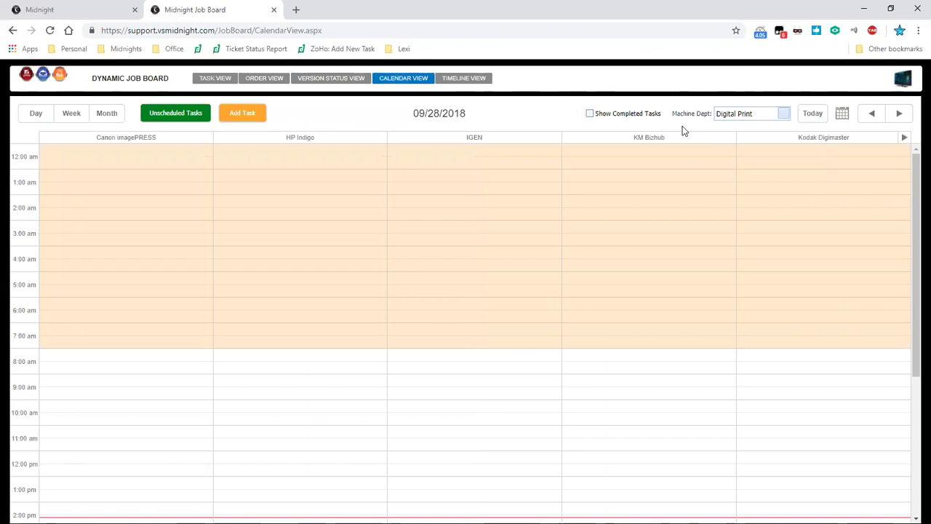
pyautogui.click(100, 119)
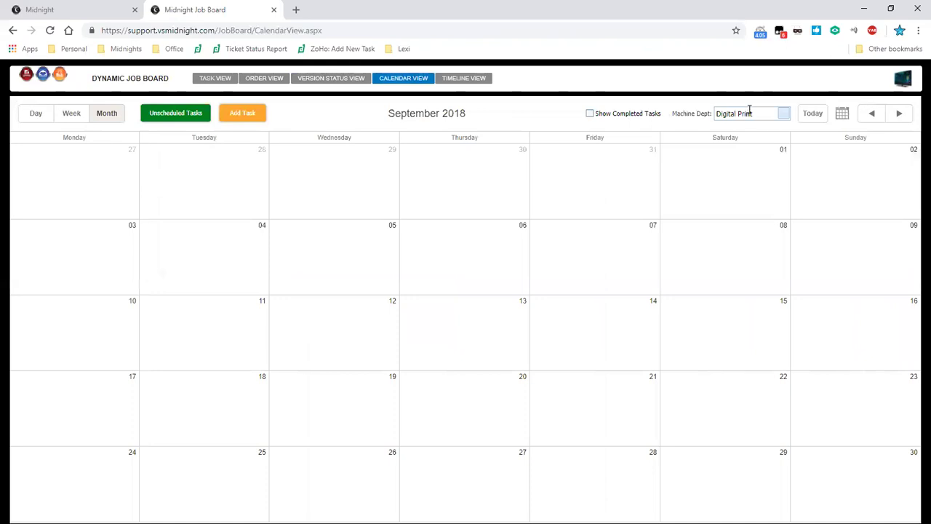
pyautogui.click(782, 116)
pyautogui.press('Down')
pyautogui.press('Down')
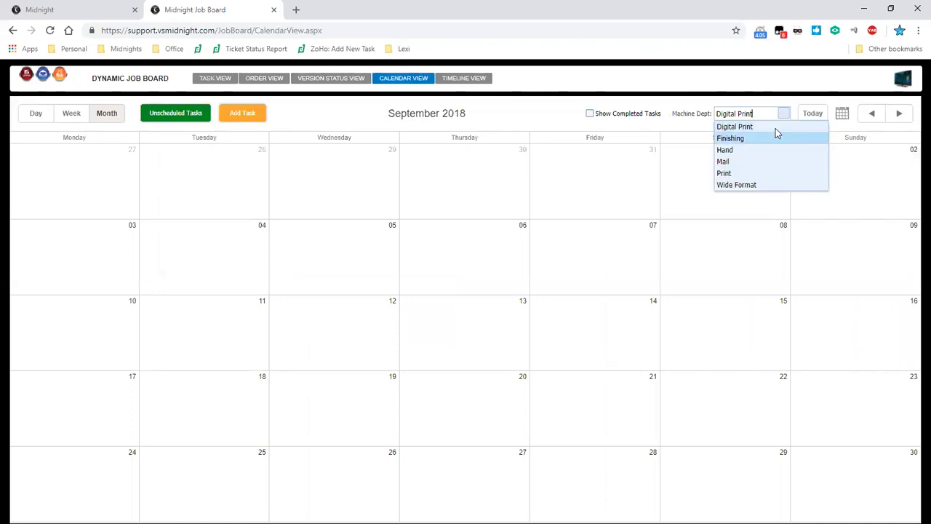
pyautogui.press('Up')
pyautogui.press('Return')
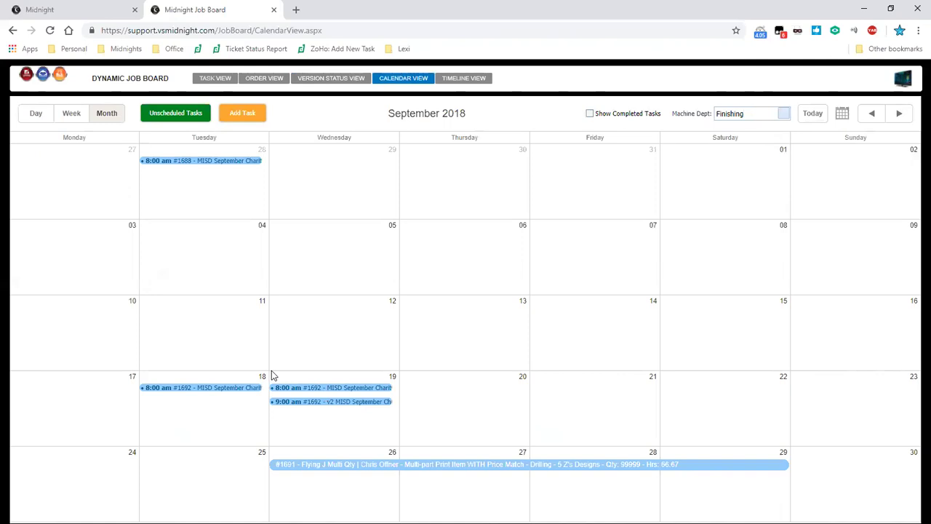
# Step: In the week view, set the start time of Wednesday's Flying J Multi Qty drilling task to 9:15 am and save it
pyautogui.click(71, 115)
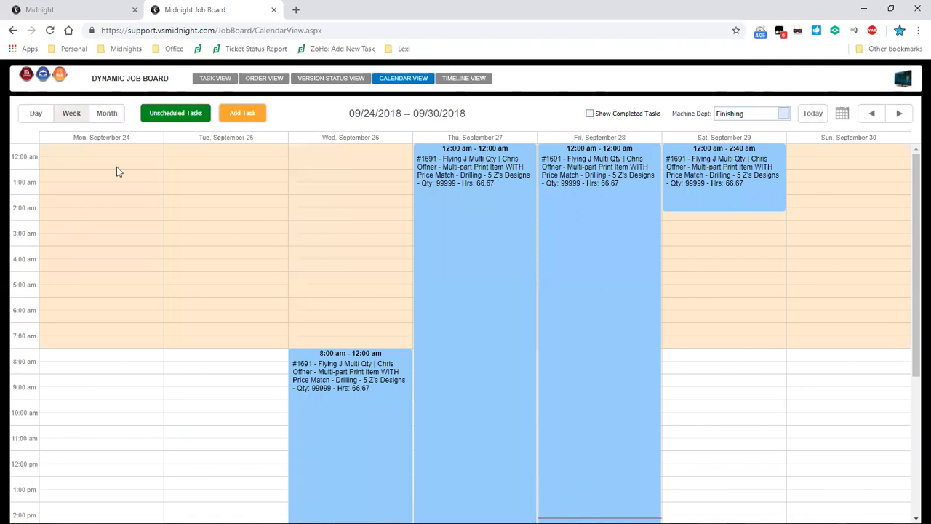
pyautogui.scroll(-3, 409, 315)
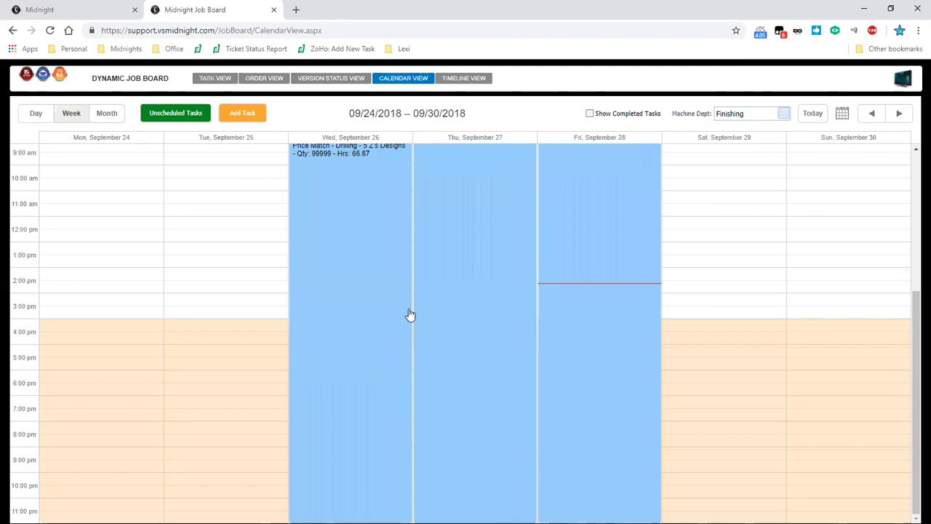
pyautogui.scroll(3, 409, 315)
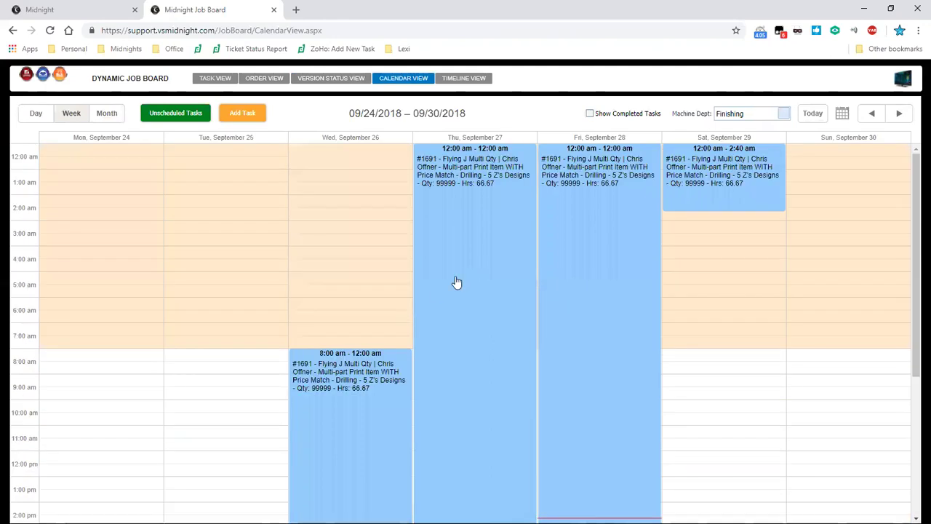
pyautogui.scroll(-2, 399, 356)
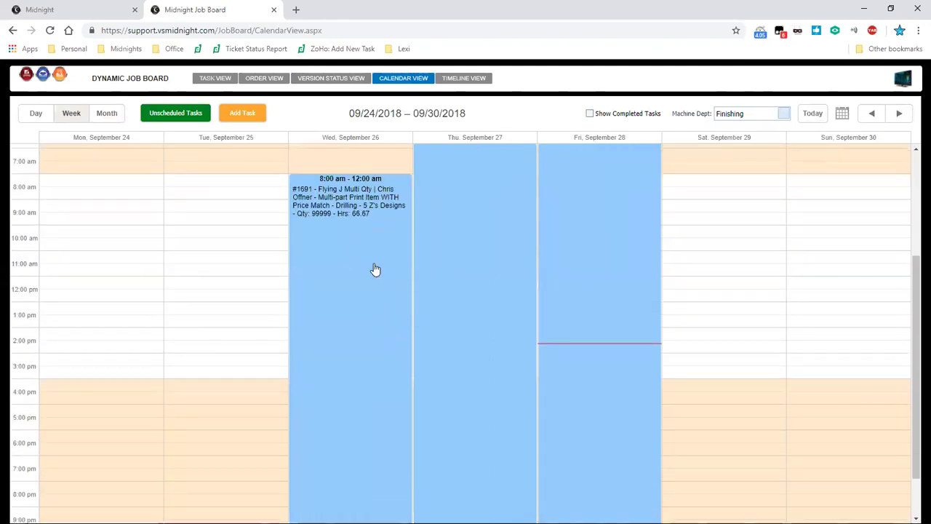
pyautogui.doubleClick(375, 270)
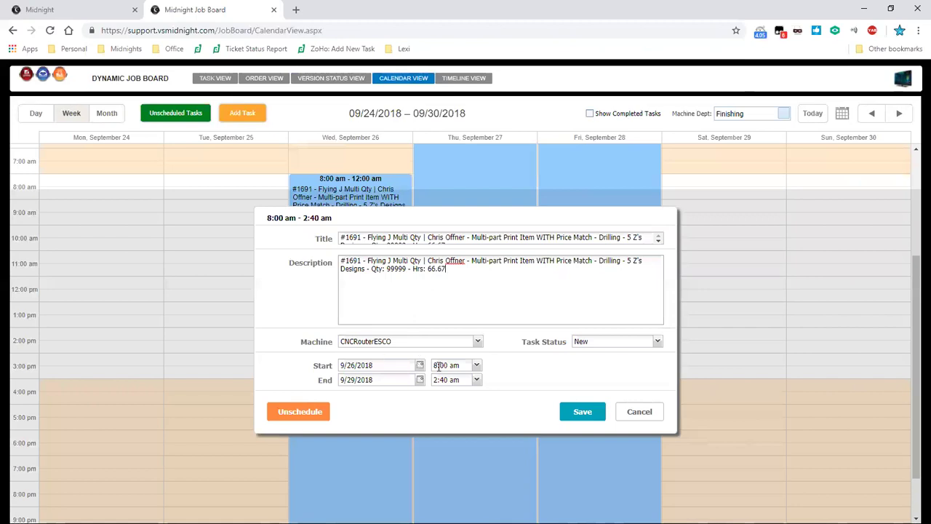
pyautogui.moveTo(436, 366); pyautogui.dragTo(431, 371)
pyautogui.write('9')
pyautogui.press('BackSpace')
pyautogui.press('BackSpace')
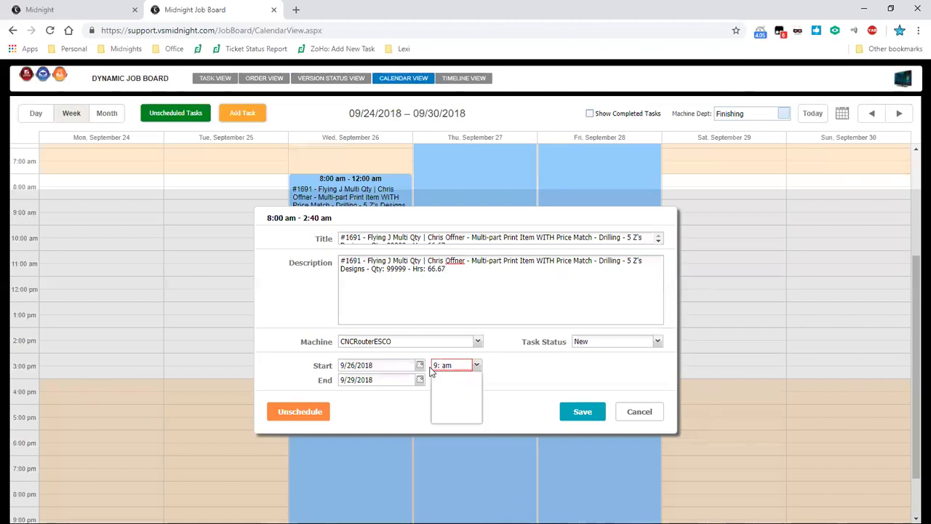
pyautogui.write('15')
pyautogui.click(487, 376)
pyautogui.click(582, 412)
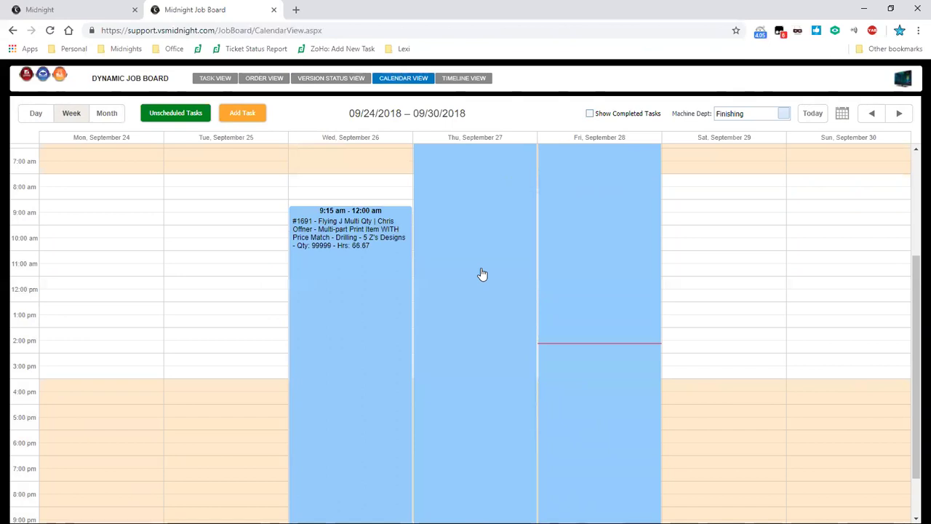
# Step: In the week of September 17, move both Wednesday MISD September Charity tasks to Friday, the v2 task at 9:02 am and the other at 9:43 am
pyautogui.click(895, 118)
pyautogui.click(893, 118)
pyautogui.click(893, 117)
pyautogui.click(894, 118)
pyautogui.click(874, 117)
pyautogui.click(874, 117)
pyautogui.click(874, 117)
pyautogui.click(873, 117)
pyautogui.click(874, 118)
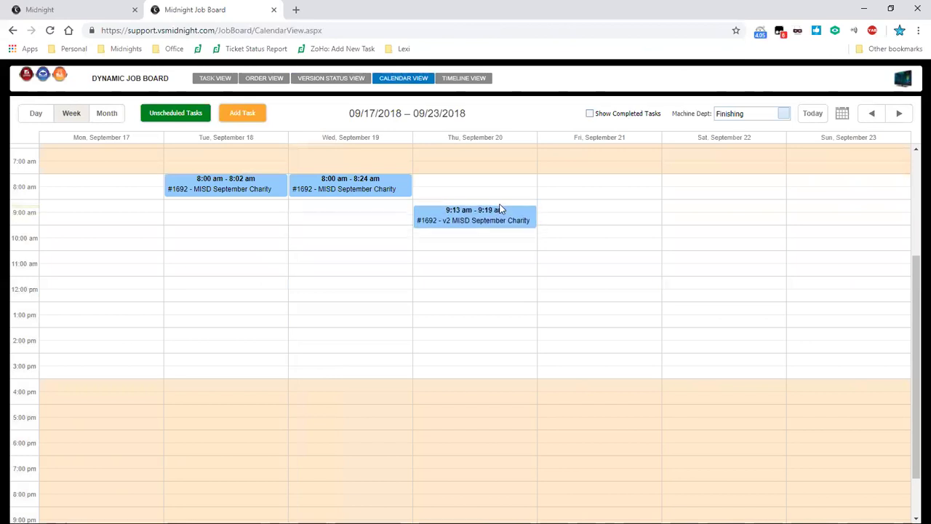
pyautogui.moveTo(520, 231); pyautogui.dragTo(544, 204)
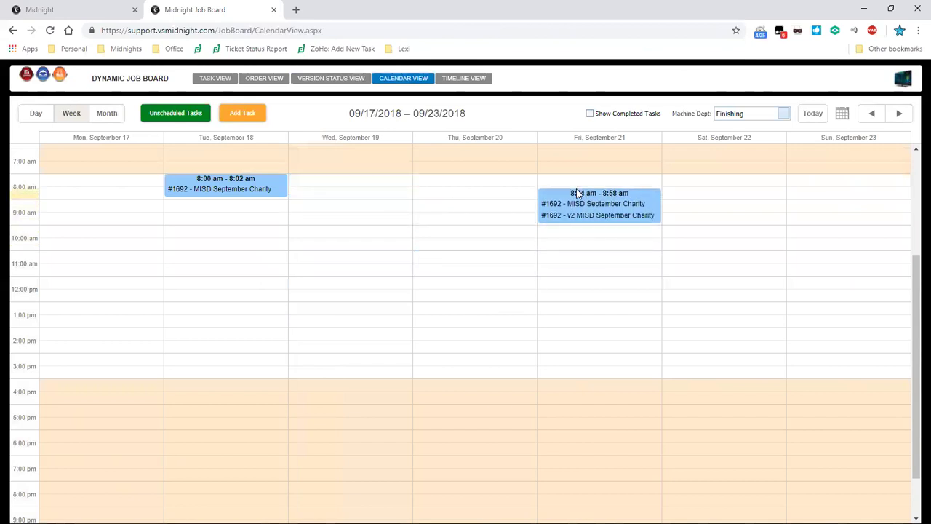
pyautogui.moveTo(576, 193); pyautogui.dragTo(536, 223)
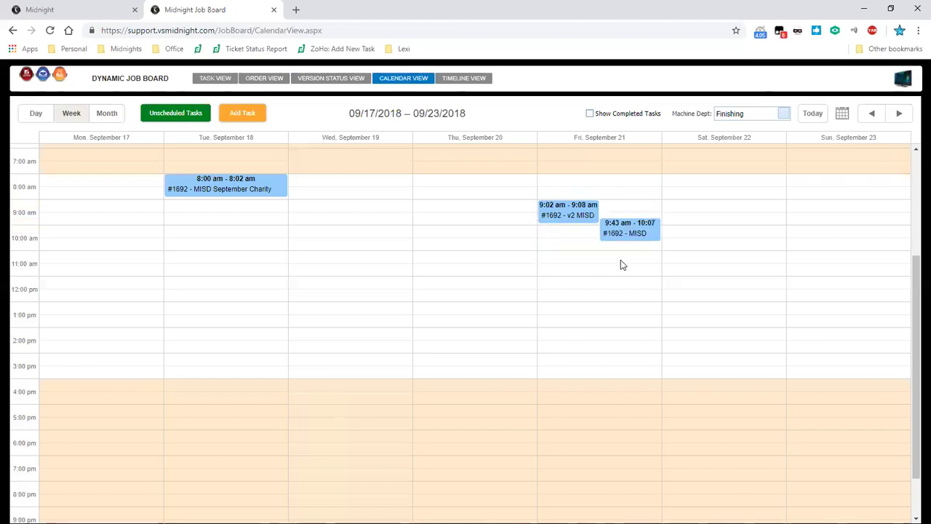
# Step: Examine the new task form and its task status options, and close it without saving
pyautogui.doubleClick(391, 258)
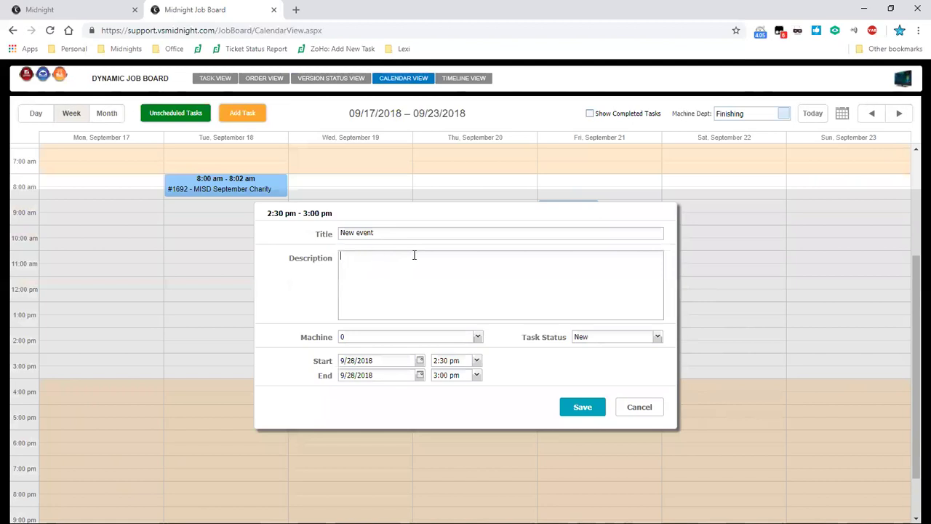
pyautogui.click(608, 339)
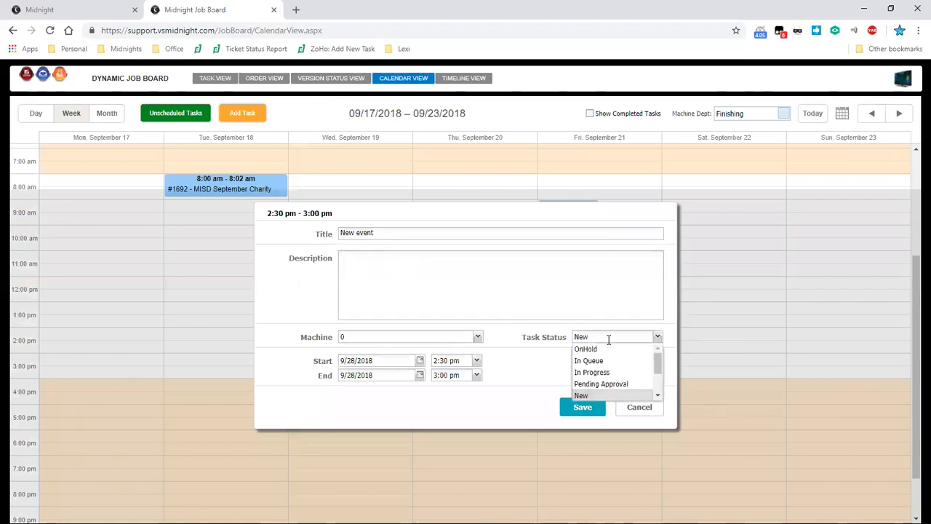
pyautogui.click(534, 370)
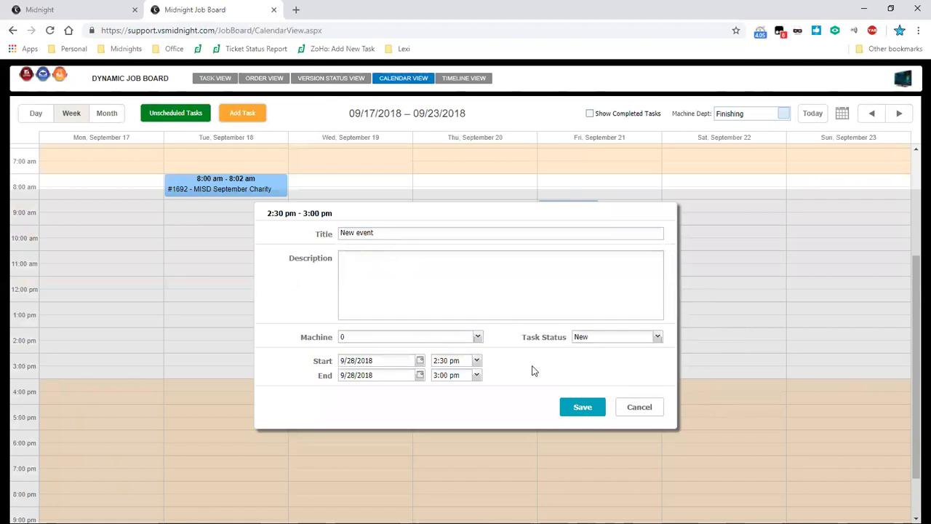
pyautogui.click(630, 413)
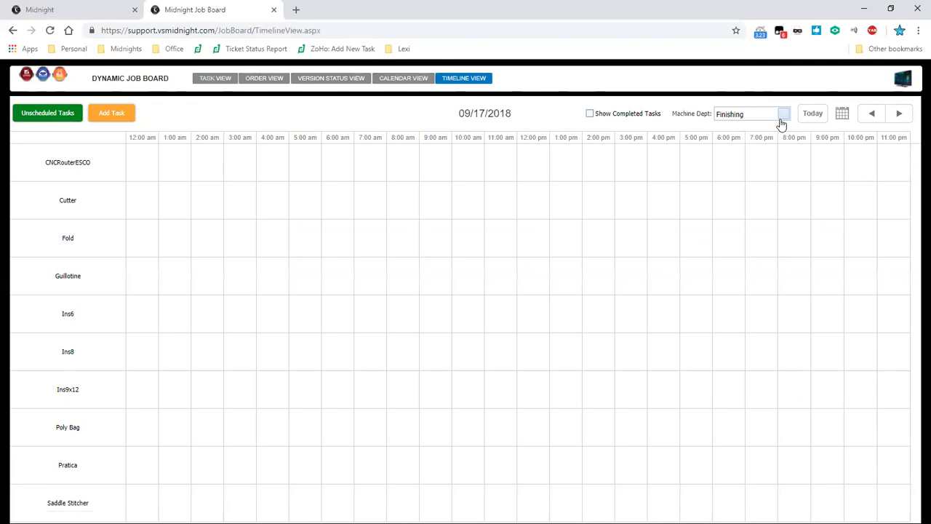
# Step: In Timeline View, stretch the MISD September Charity Newsletter die cutting task on the Cutter to about two hours, ending after 10:00 am
pyautogui.click(875, 118)
pyautogui.click(900, 114)
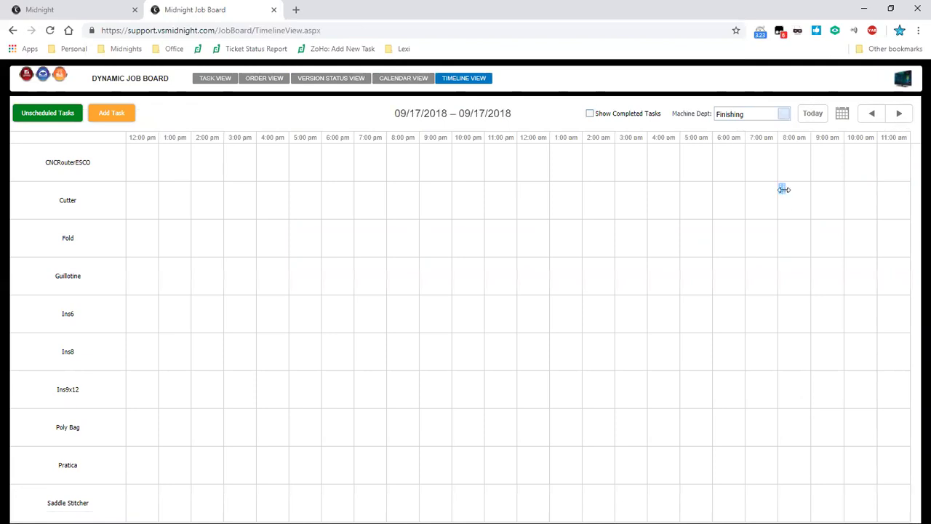
pyautogui.moveTo(784, 190)
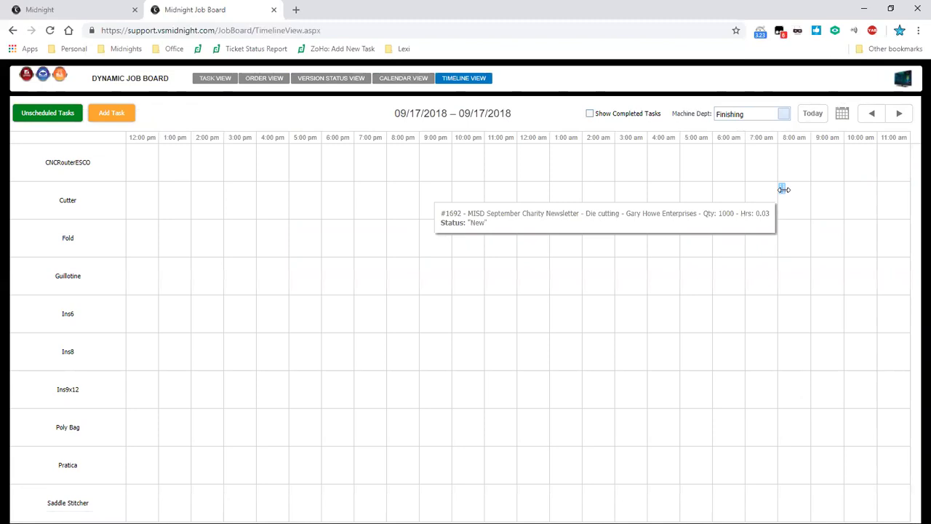
pyautogui.moveTo(784, 190); pyautogui.dragTo(816, 205)
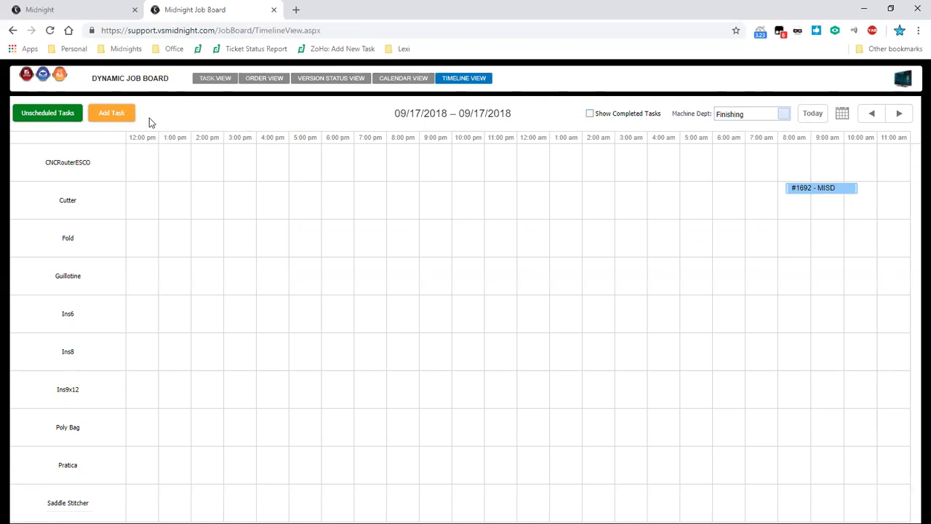
# Step: Browse the Unscheduled Tasks list and open the Data Work order's Data Enter Records task for scheduling
pyautogui.click(56, 114)
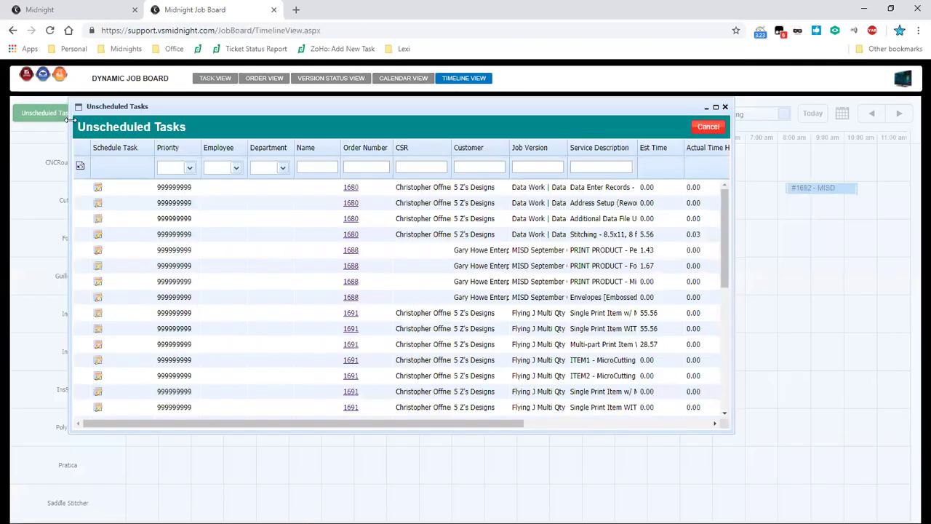
pyautogui.moveTo(721, 217); pyautogui.dragTo(737, 352)
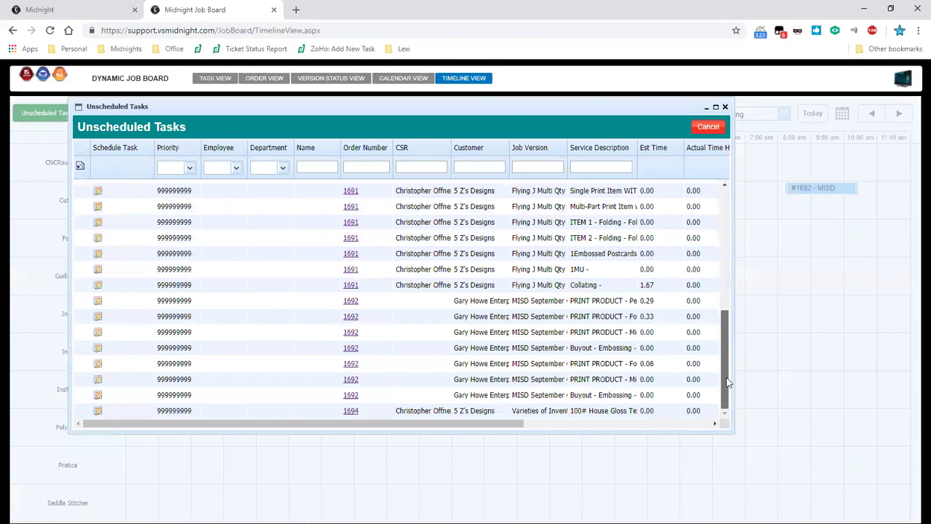
pyautogui.scroll(5, 703, 260)
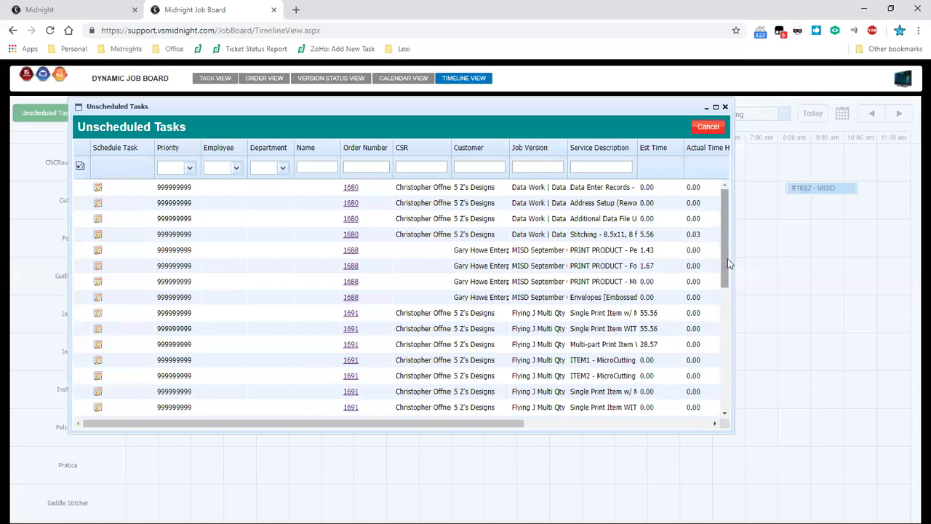
pyautogui.moveTo(490, 425); pyautogui.dragTo(406, 383)
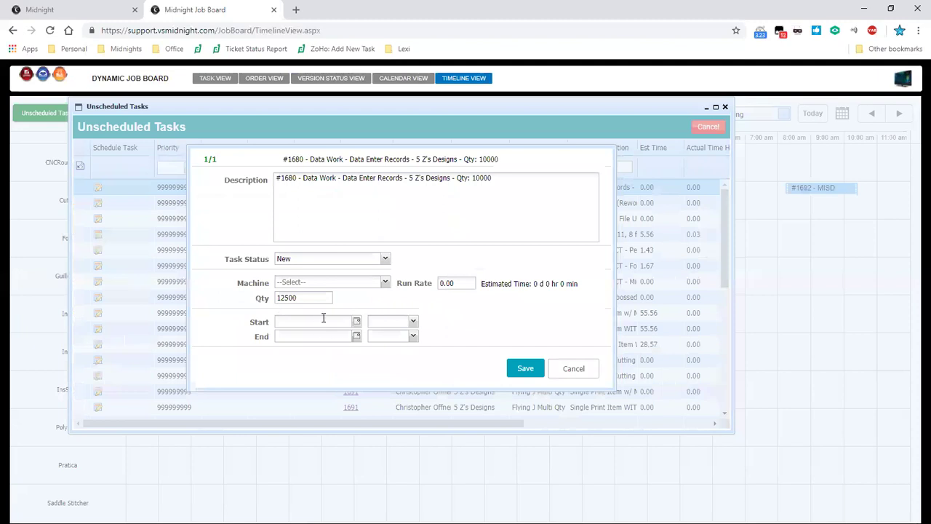
pyautogui.click(385, 283)
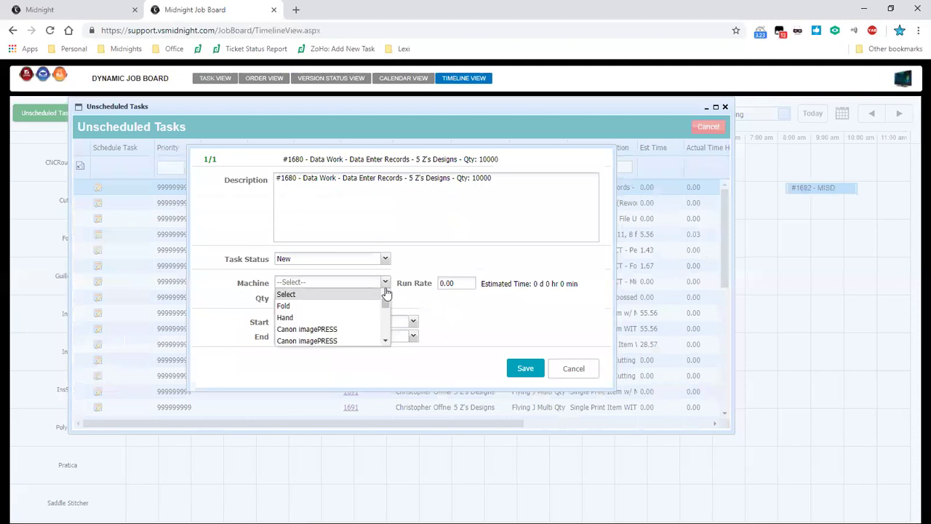
pyautogui.click(385, 287)
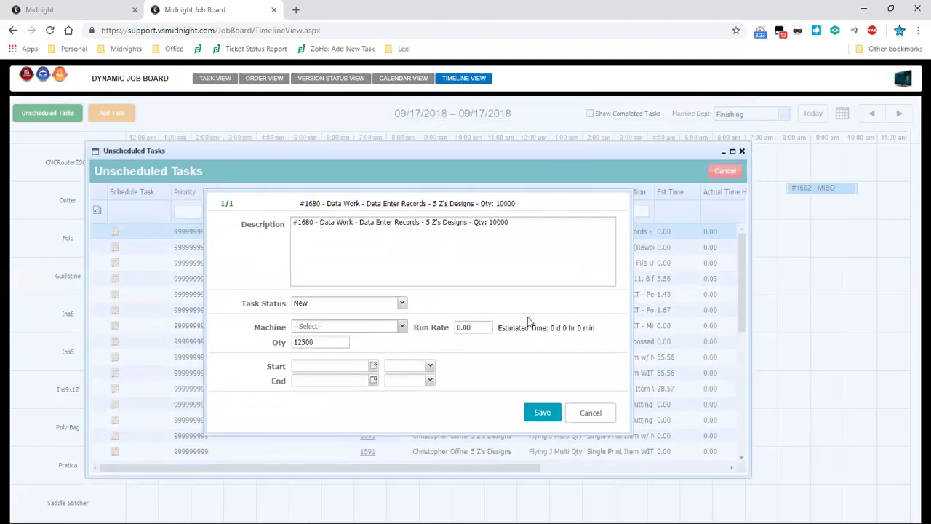
# Step: Schedule the Data Enter Records task on the Presstek machine starting 9/17/2018 at 9:30 am and save it
pyautogui.click(373, 366)
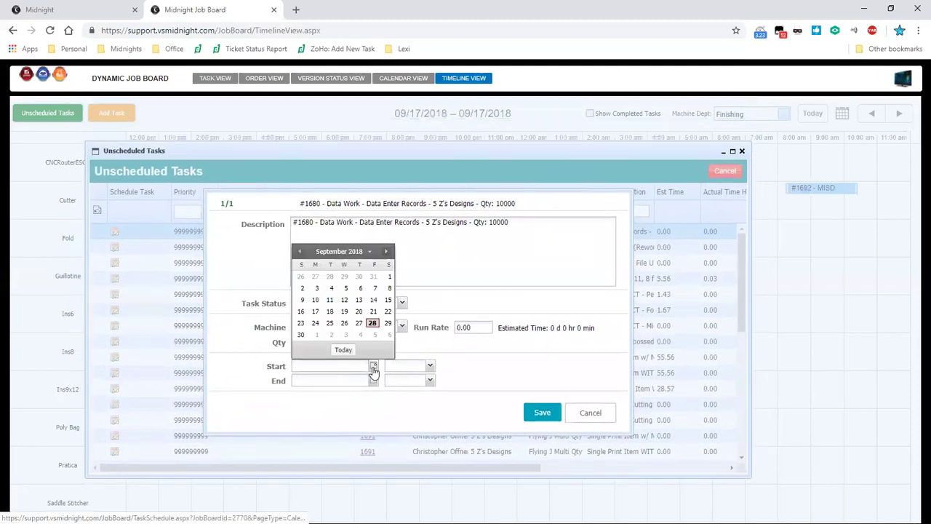
pyautogui.click(315, 311)
pyautogui.click(430, 366)
pyautogui.scroll(-10, 432, 389)
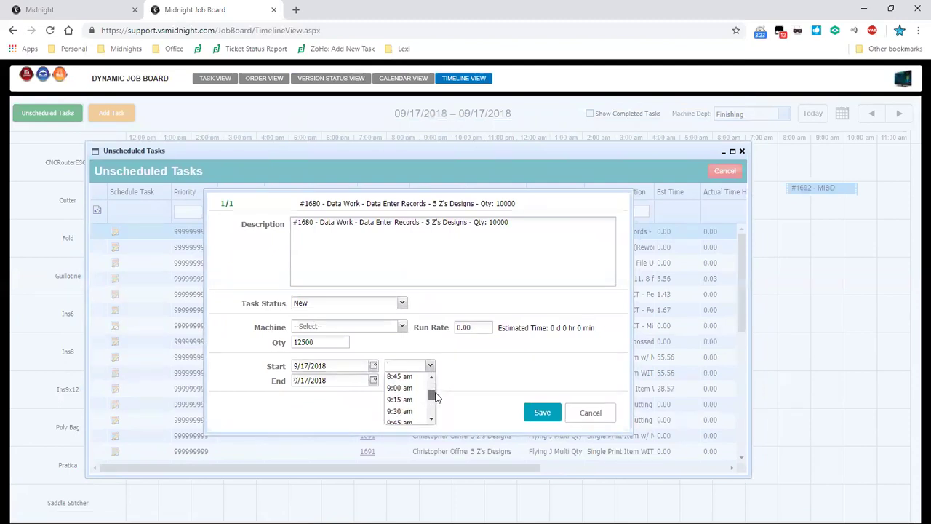
pyautogui.click(420, 414)
pyautogui.click(401, 326)
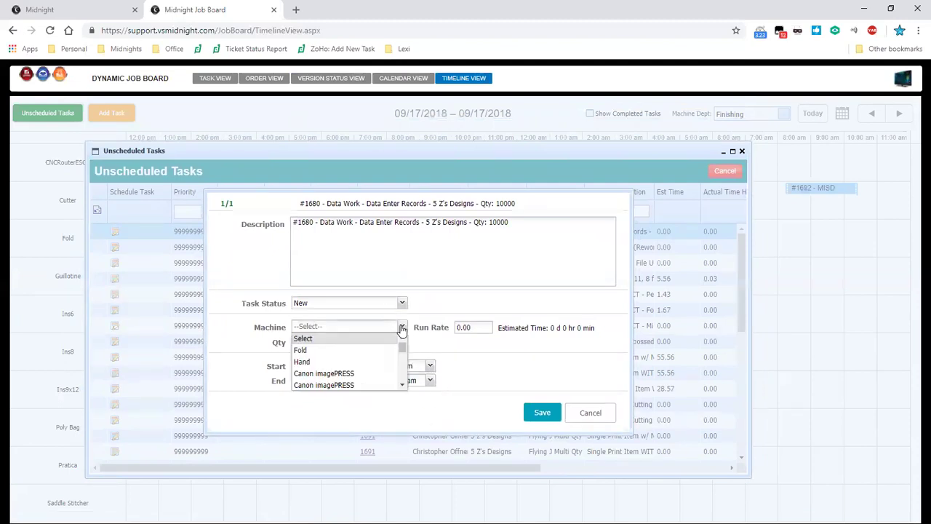
pyautogui.scroll(-5, 411, 361)
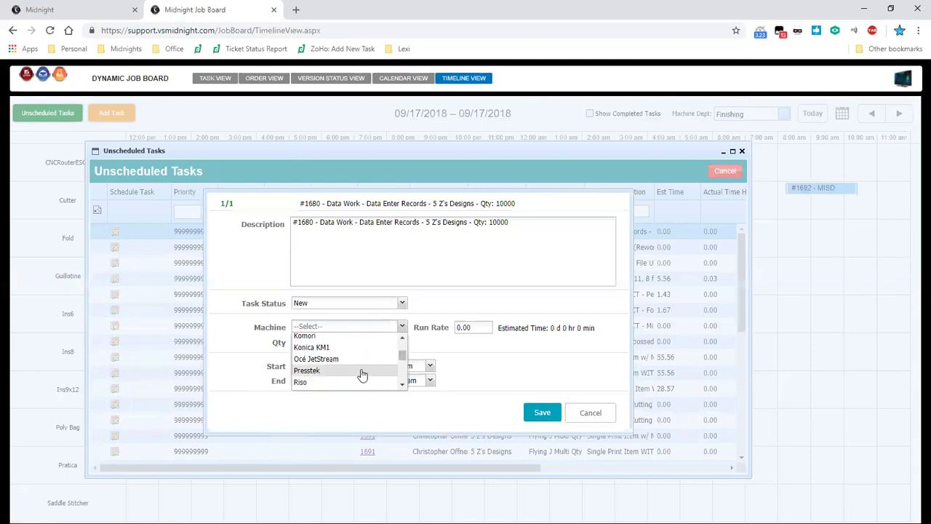
pyautogui.click(360, 374)
pyautogui.click(542, 413)
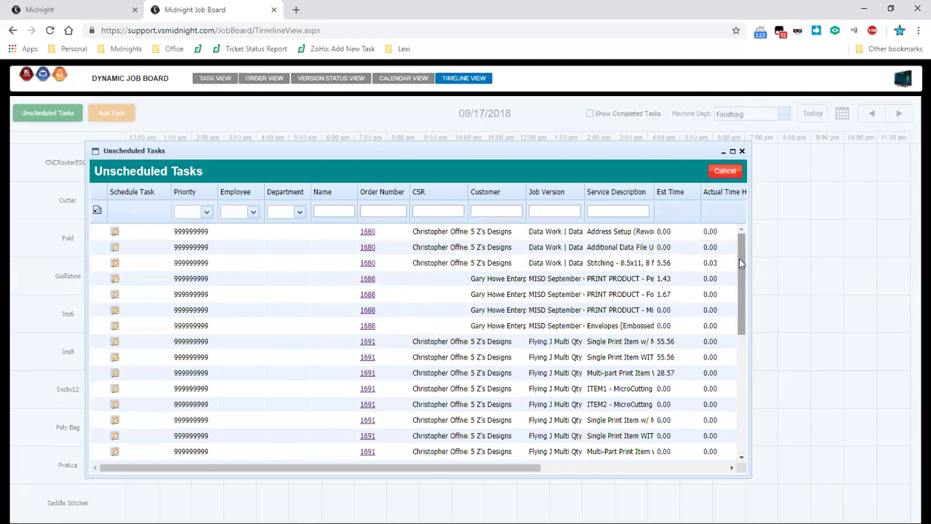
# Step: Open the Data Work order's Address Setup (Rework) task for scheduling and set its start to 9/17/2018 at 9:30 am
pyautogui.doubleClick(572, 236)
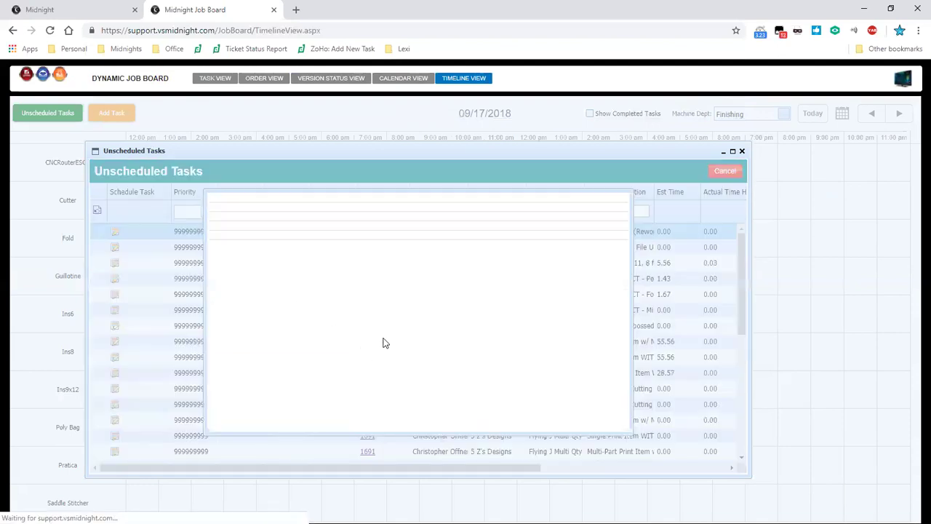
pyautogui.click(374, 368)
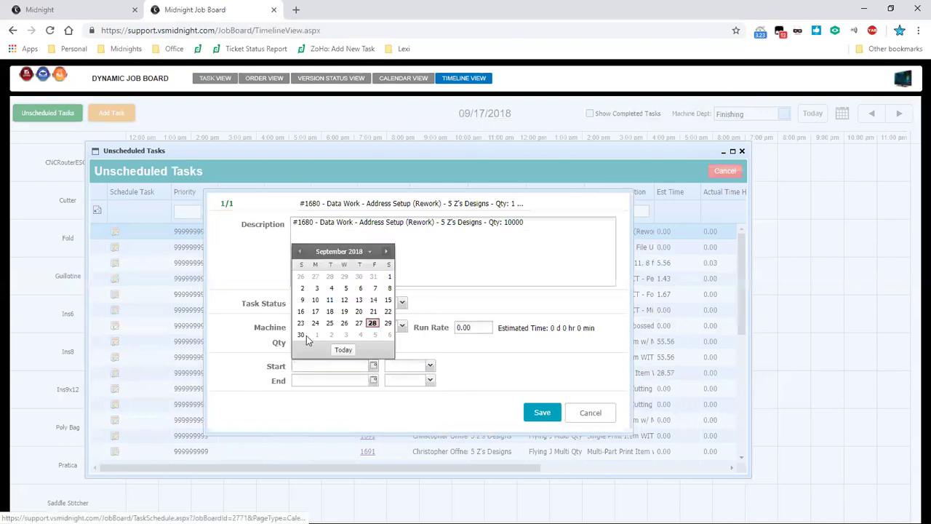
pyautogui.click(318, 311)
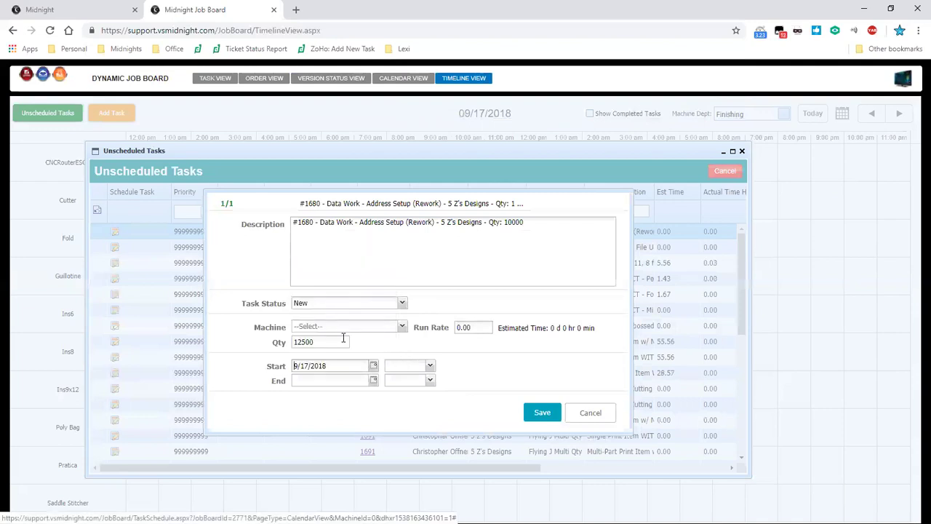
pyautogui.click(430, 366)
pyautogui.scroll(-1, 411, 399)
pyautogui.scroll(-10, 411, 399)
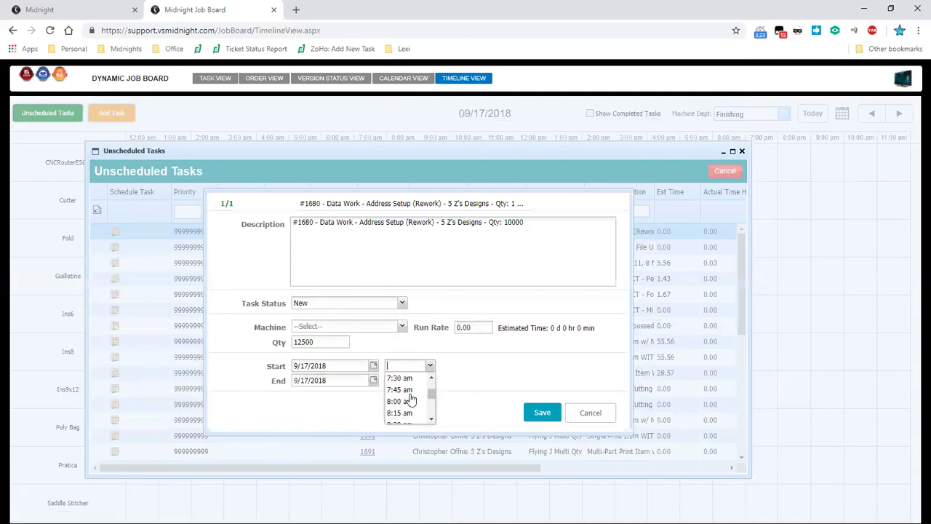
pyautogui.click(411, 415)
# Step: Set the Address Setup (Rework) task's run rate to 10000, assign it a machine and save the schedule
pyautogui.click(476, 325)
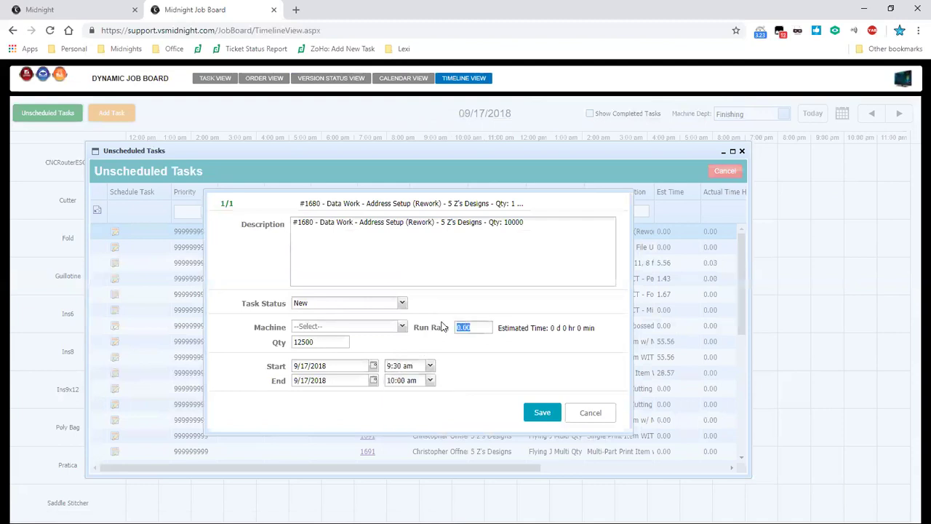
pyautogui.write('10000')
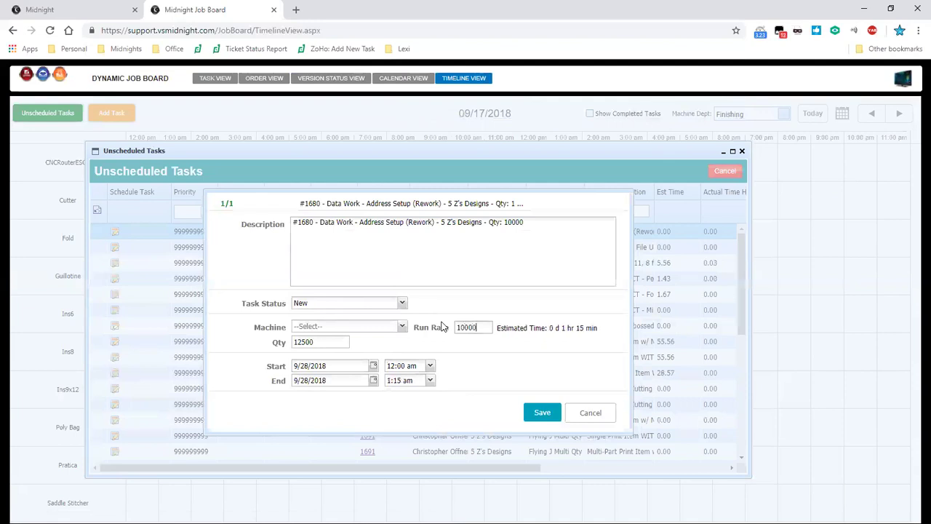
pyautogui.click(402, 328)
pyautogui.scroll(-4, 382, 354)
pyautogui.click(377, 349)
pyautogui.click(542, 413)
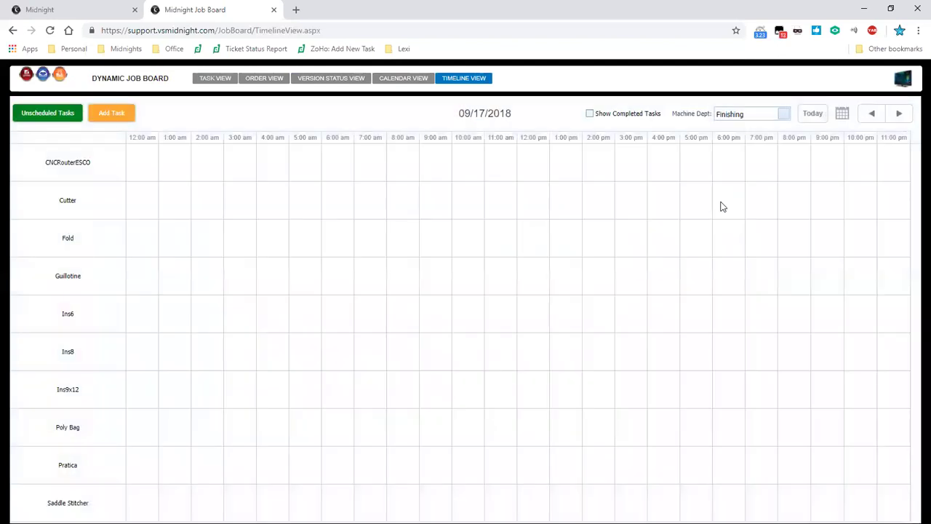
# Step: Show the Print machine department in the timeline and examine the tasks scheduled on the Océ JetStream and IGEN machines
pyautogui.click(786, 115)
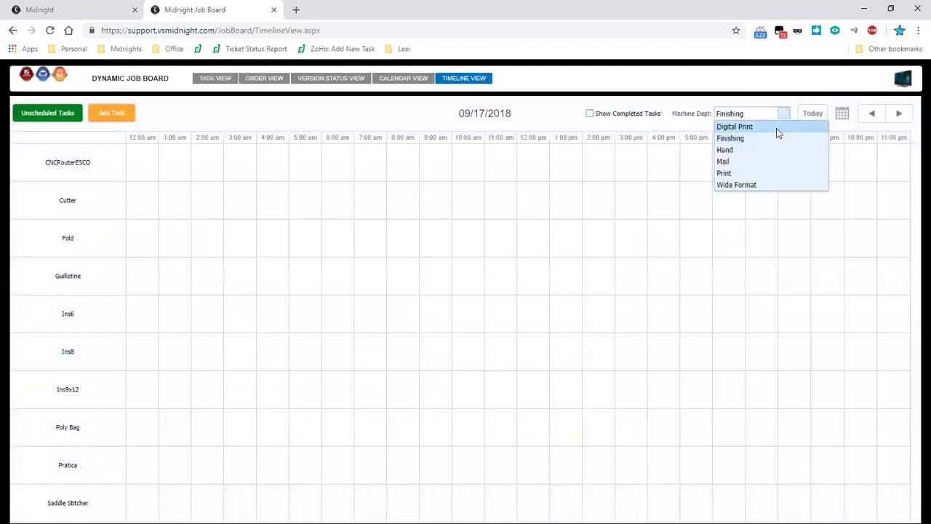
pyautogui.press('Down')
pyautogui.press('Down')
pyautogui.press('Return')
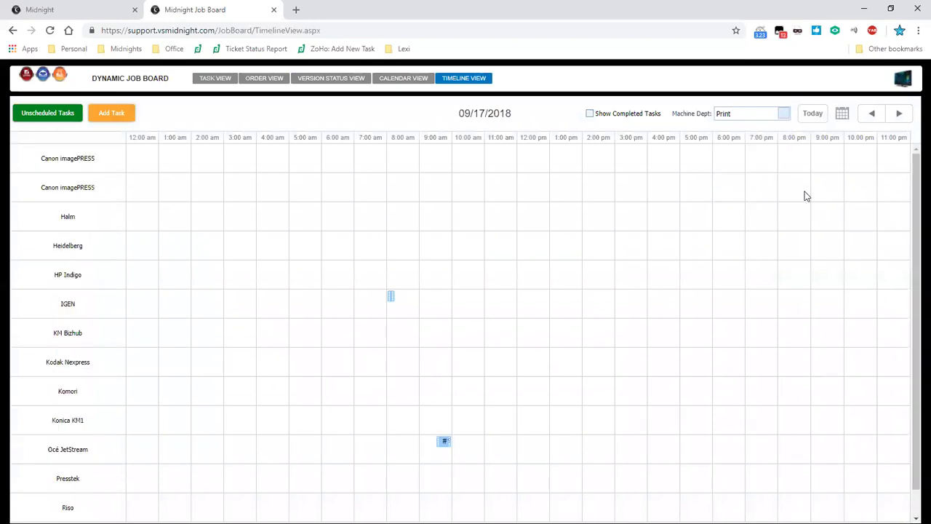
pyautogui.scroll(-1, 800, 193)
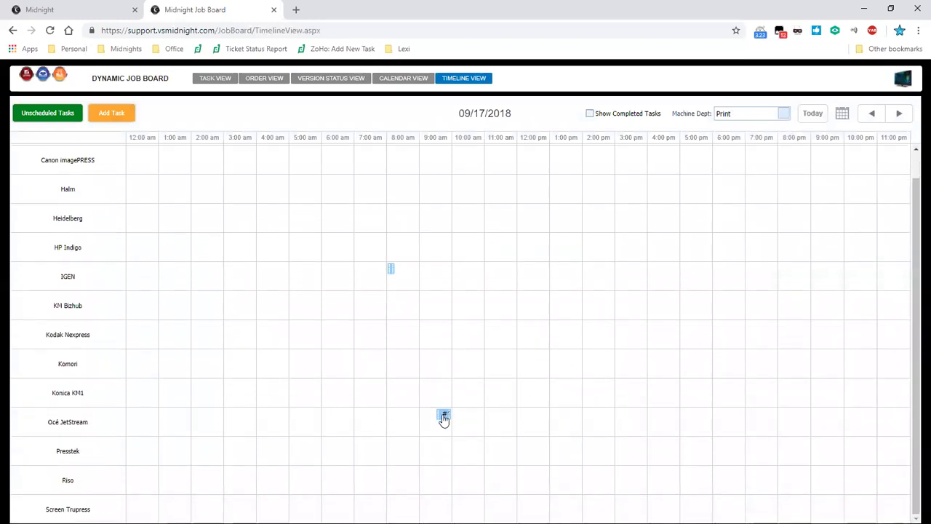
pyautogui.moveTo(444, 420)
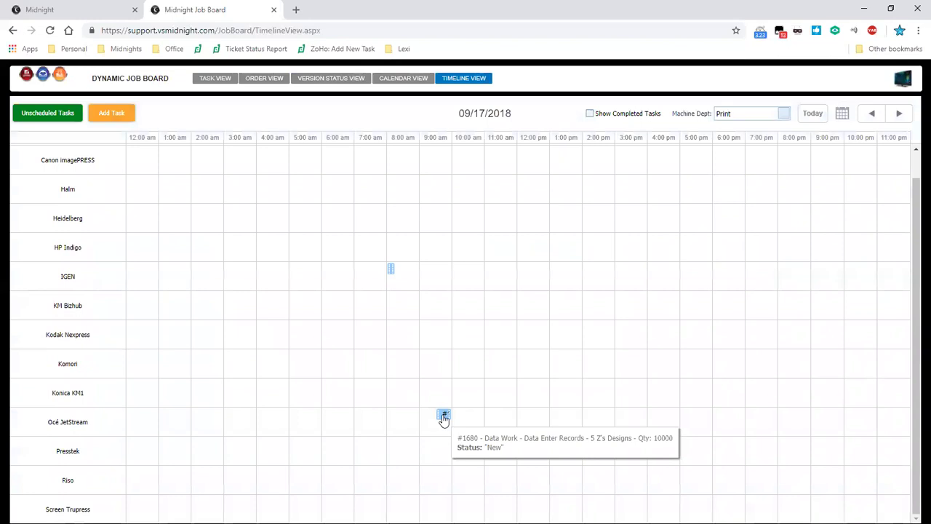
pyautogui.moveTo(392, 271)
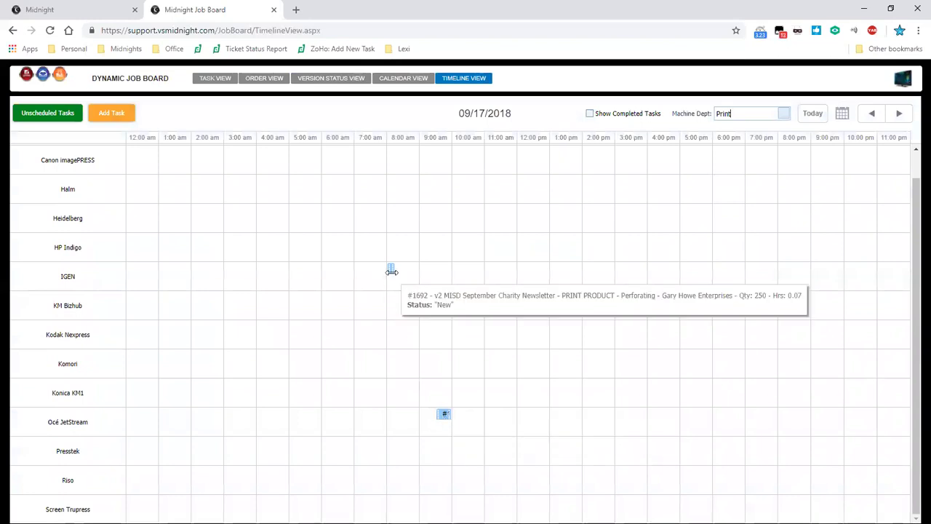
pyautogui.click(783, 115)
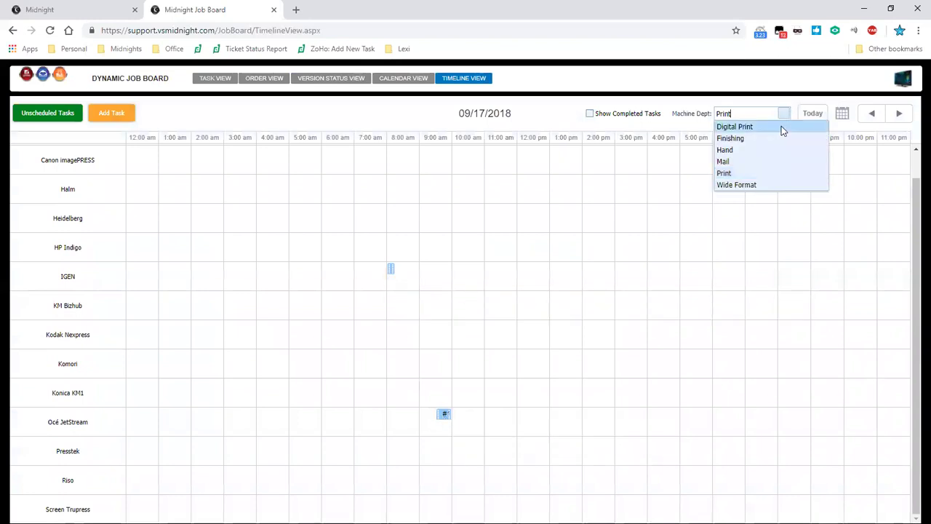
pyautogui.click(610, 289)
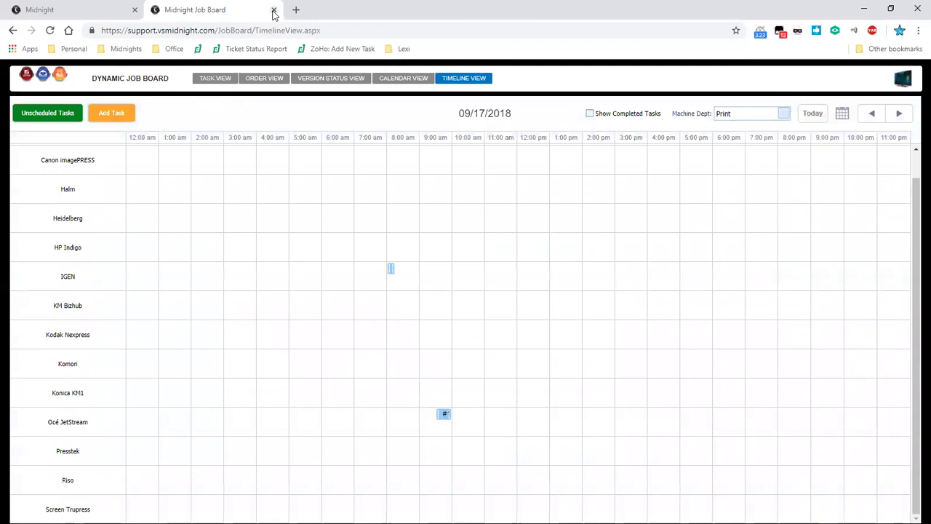
# Step: Open the shop floor display, view the Finishing department, and examine the order details of the V2 MISD September Charity Newsletter perforating task
pyautogui.click(900, 83)
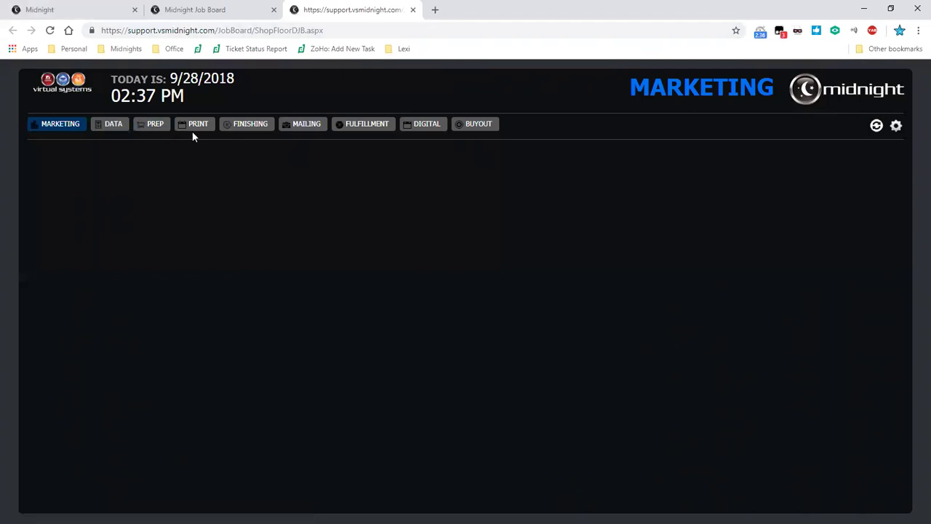
pyautogui.click(230, 133)
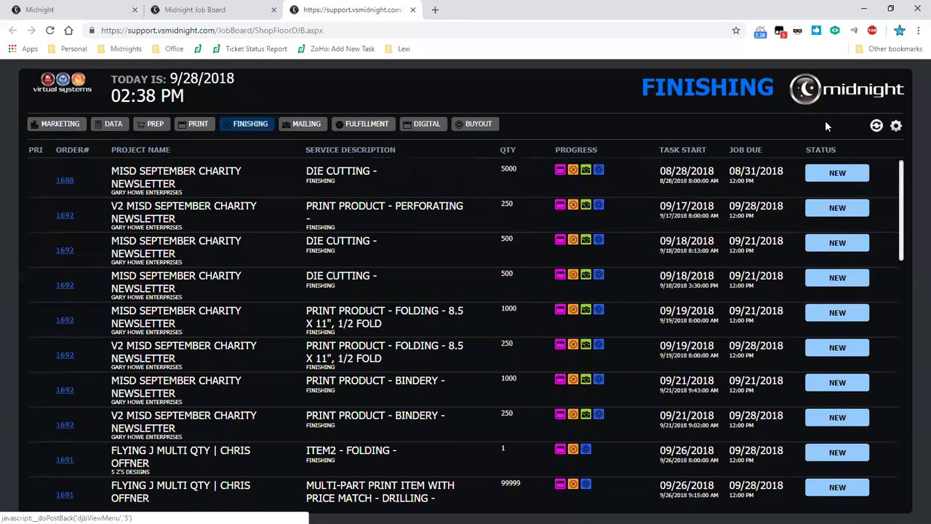
pyautogui.click(113, 124)
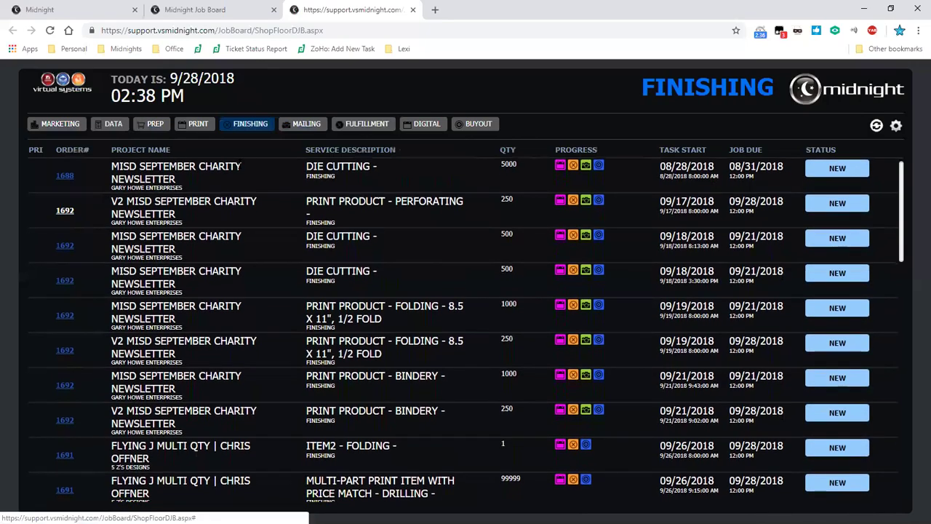
pyautogui.click(65, 210)
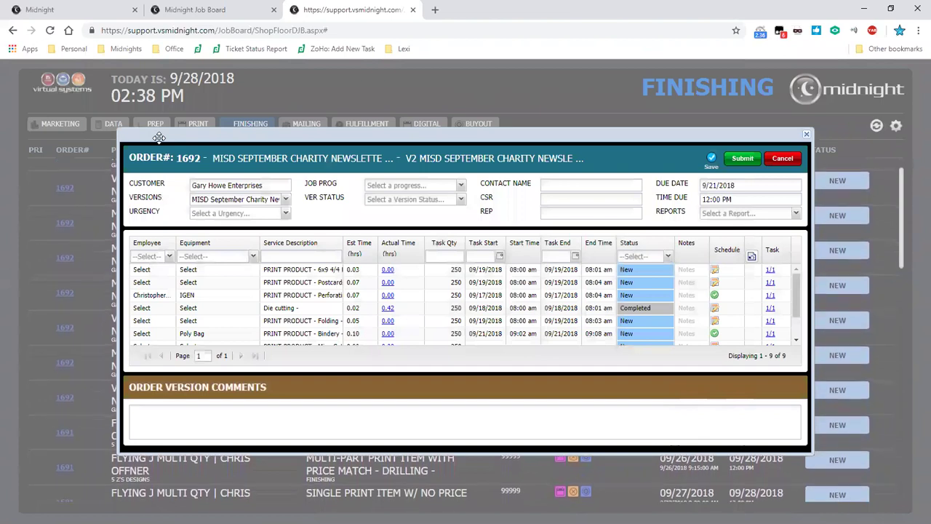
pyautogui.press('Escape')
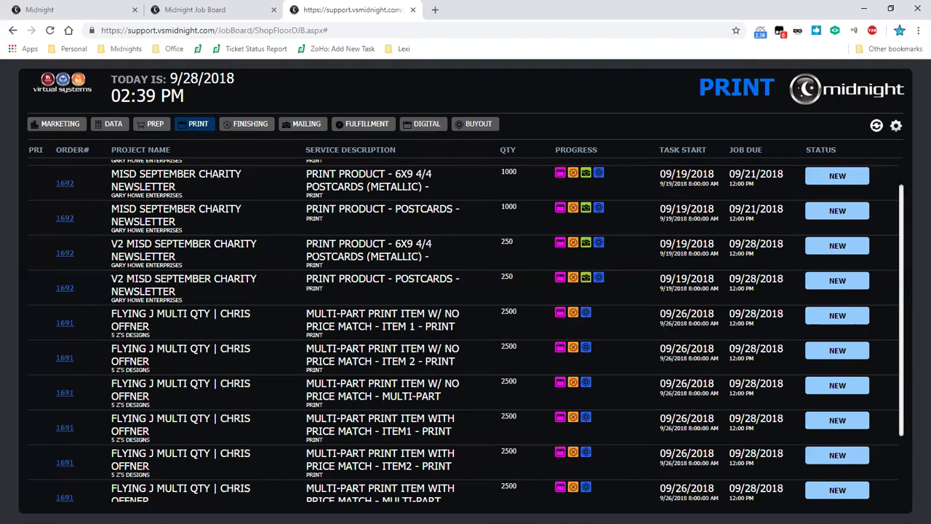
# Step: Review the shop floor display's refresh, department rotation and auto scroll settings without saving, and close the display
pyautogui.click(898, 126)
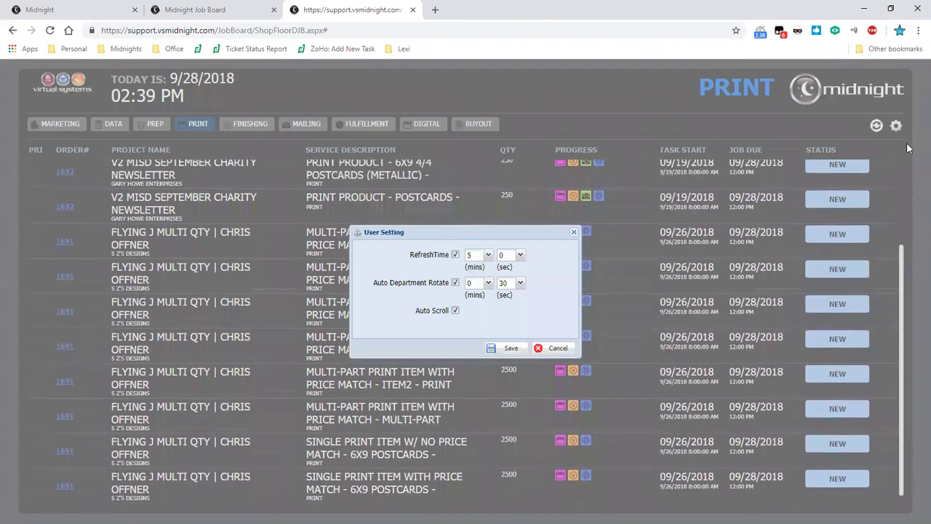
pyautogui.click(551, 355)
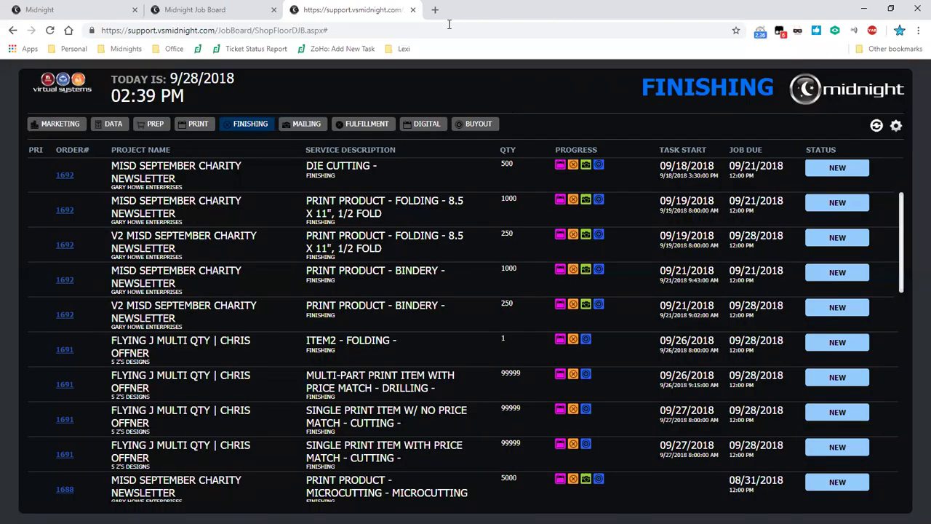
pyautogui.click(413, 10)
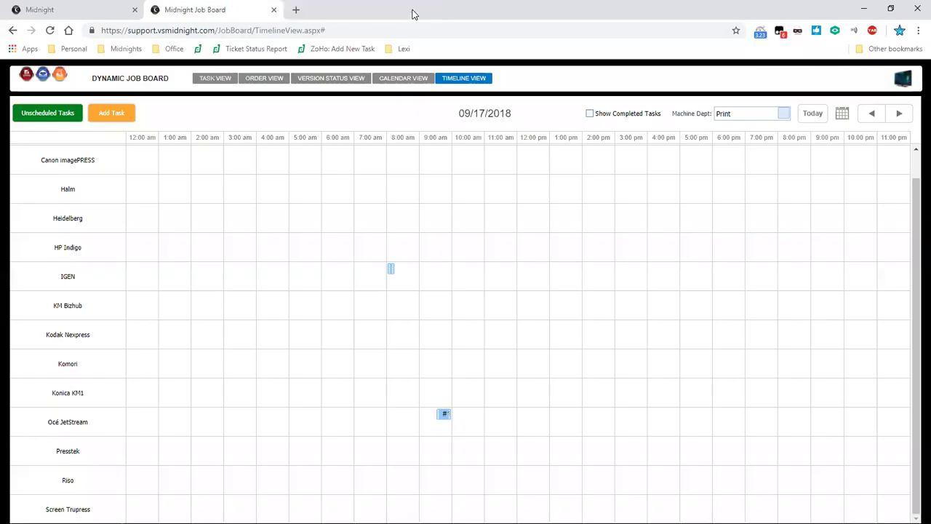
# Step: Close the job board, leave the MISD September Charity Newsletter order and open Midnight Reports
pyautogui.click(273, 10)
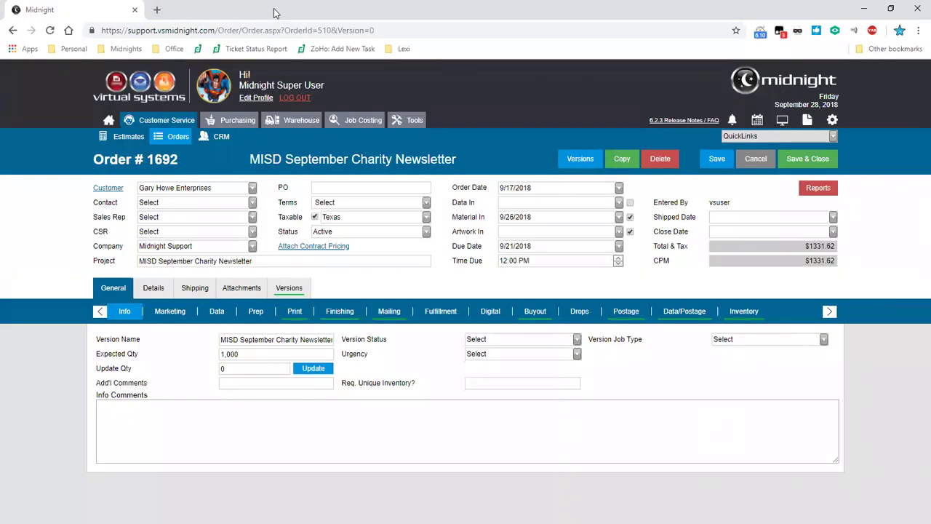
pyautogui.click(766, 127)
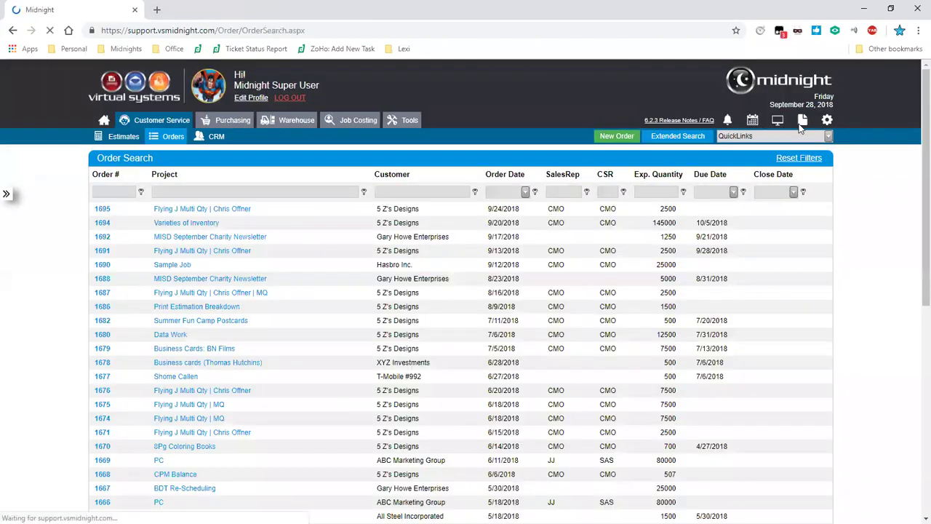
pyautogui.click(800, 127)
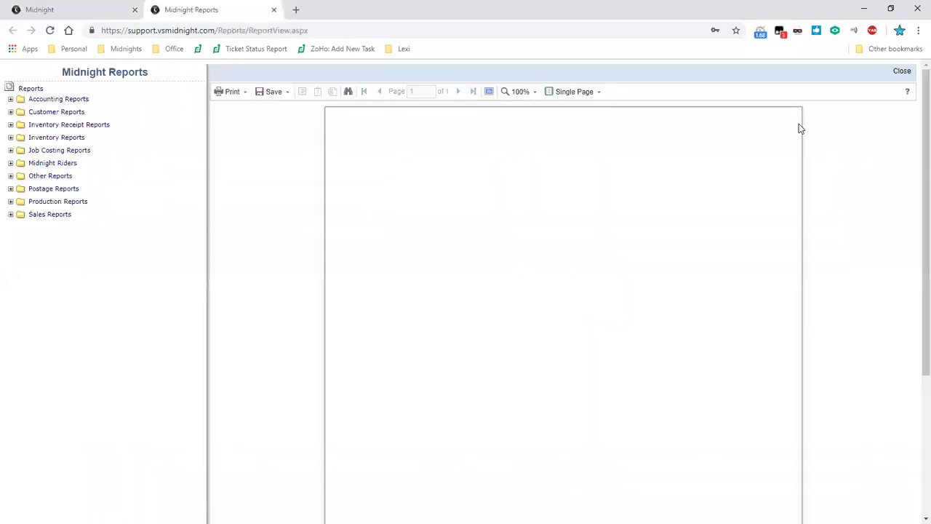
# Step: Run the Production Schedule report from the Production Reports and examine its Tasks column
pyautogui.click(10, 202)
pyautogui.click(68, 291)
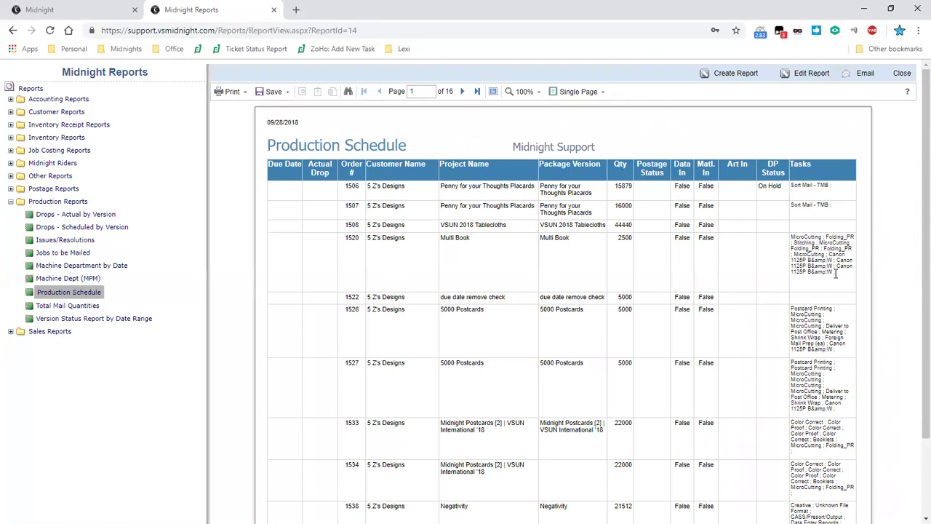
pyautogui.scroll(-2, 836, 277)
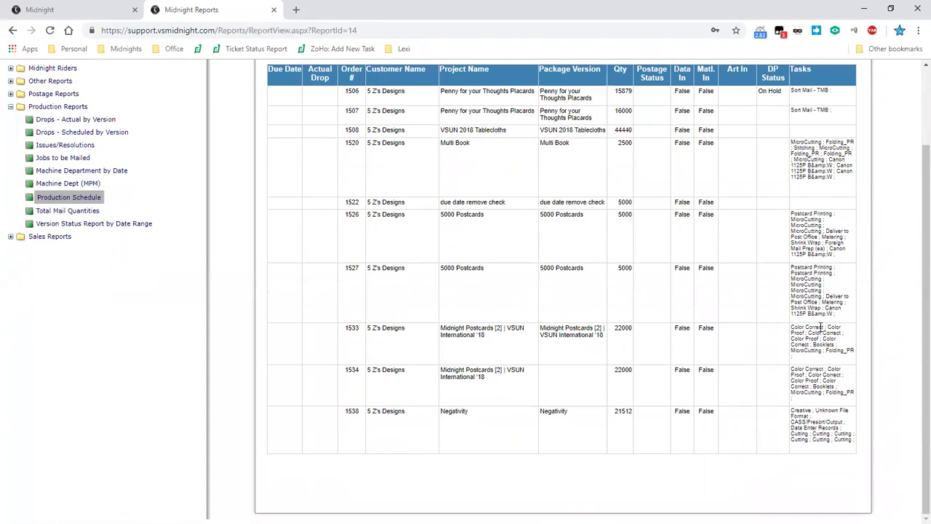
pyautogui.moveTo(819, 328); pyautogui.dragTo(801, 328)
pyautogui.click(807, 328)
pyautogui.scroll(3, 466, 291)
# Step: Open the Dynamic Job Board Report and the Dynamic Job Board Task View from the Job Costing Reports
pyautogui.click(10, 150)
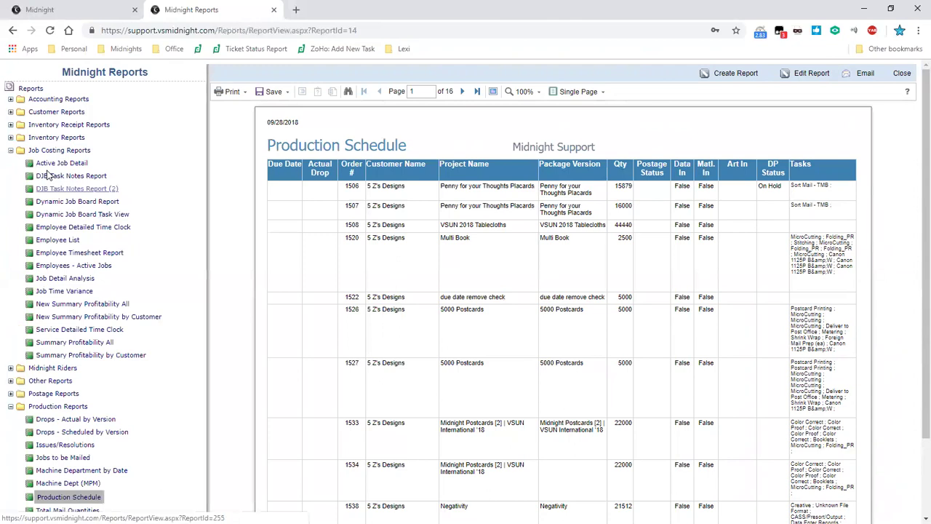
pyautogui.click(77, 201)
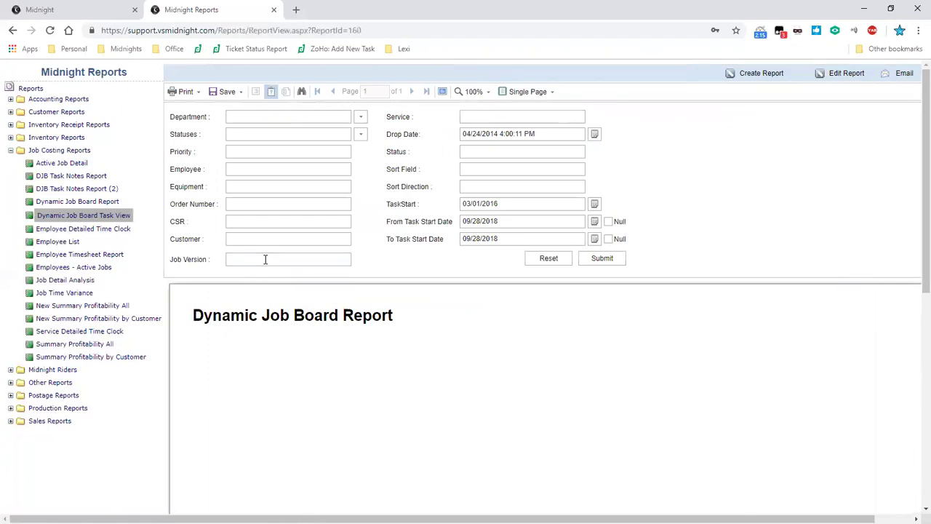
# Step: Compare estimated and actual times in the Job Time Variance report, and view the Service Detailed Time Clock and Active Job Detail reports
pyautogui.press('Tab')
pyautogui.press('Tab')
pyautogui.press('Return')
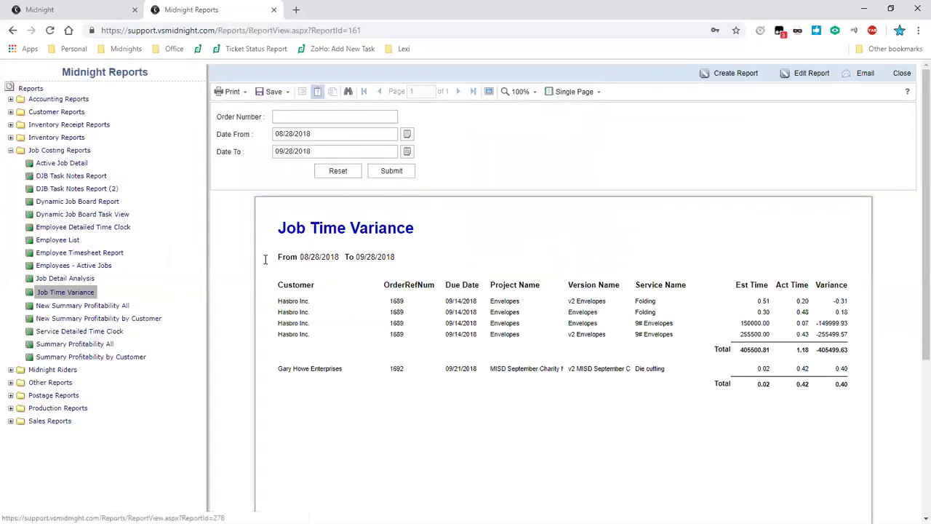
pyautogui.doubleClick(764, 301)
pyautogui.moveTo(798, 301); pyautogui.dragTo(807, 304)
pyautogui.click(807, 304)
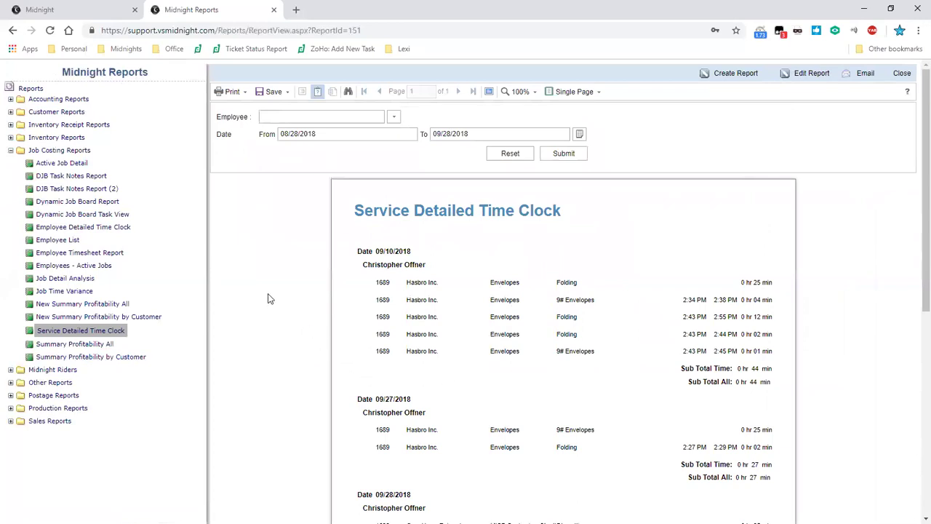
pyautogui.click(78, 163)
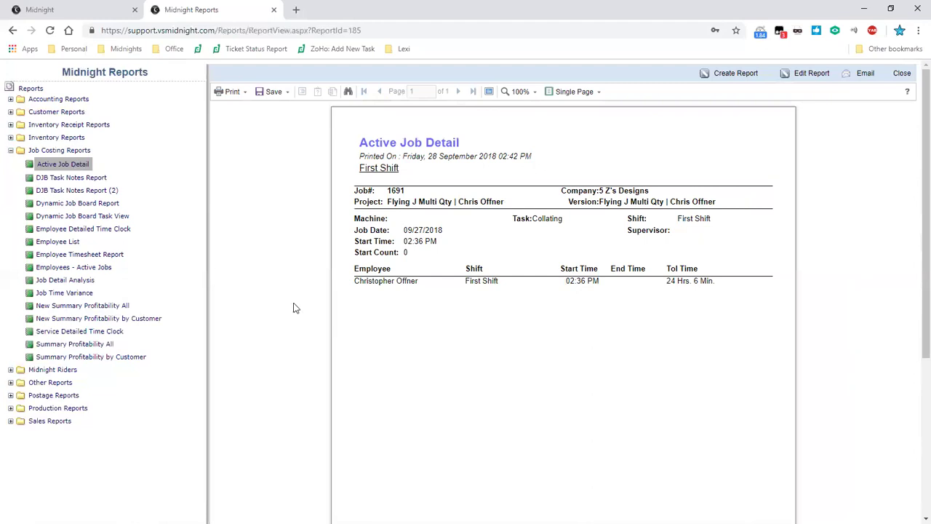
# Step: Return to the Midnight home page and look through the available quick links
pyautogui.click(73, 10)
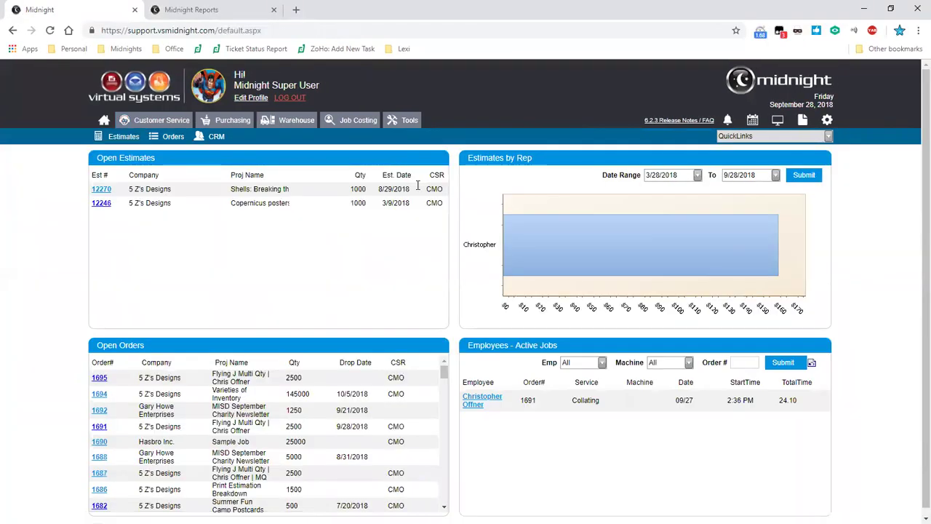
pyautogui.click(771, 136)
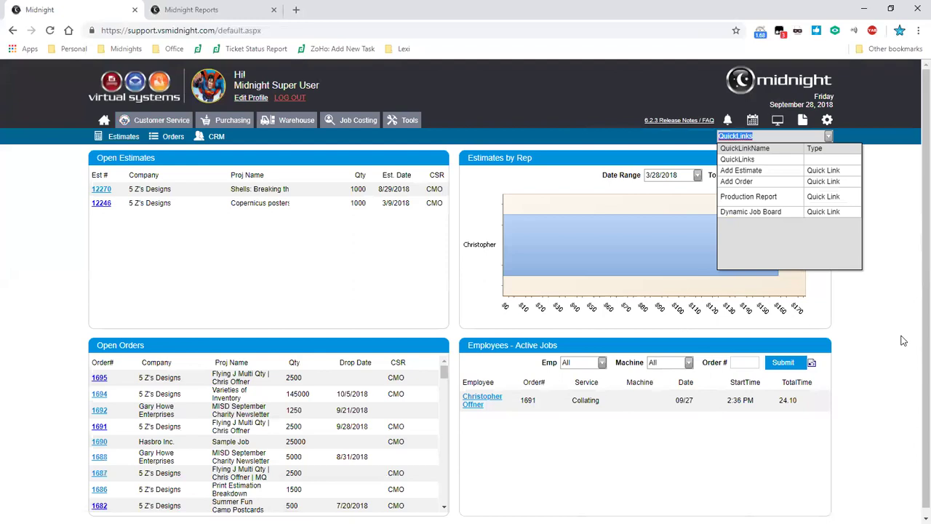
pyautogui.click(864, 311)
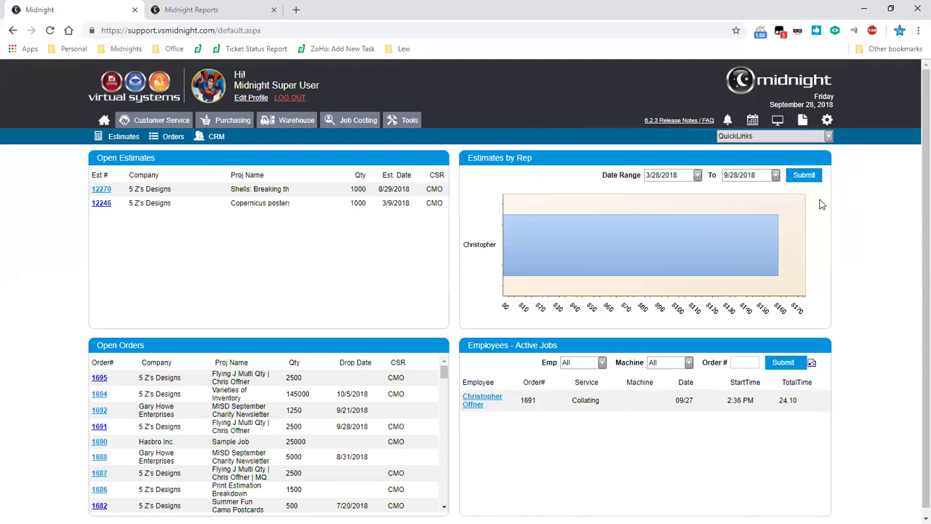
# Step: Open the Custom Links in Global Settings and go to the Command field of the blank new link
pyautogui.click(827, 120)
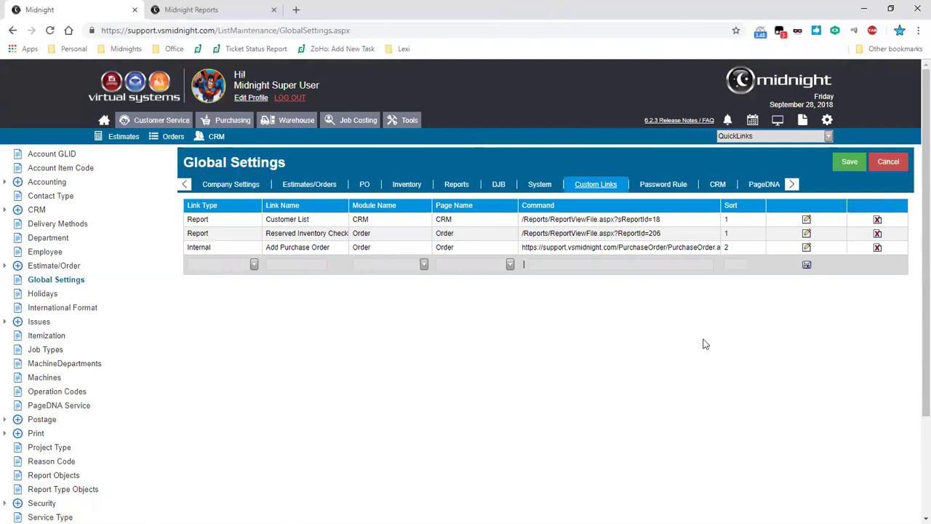
pyautogui.click(524, 264)
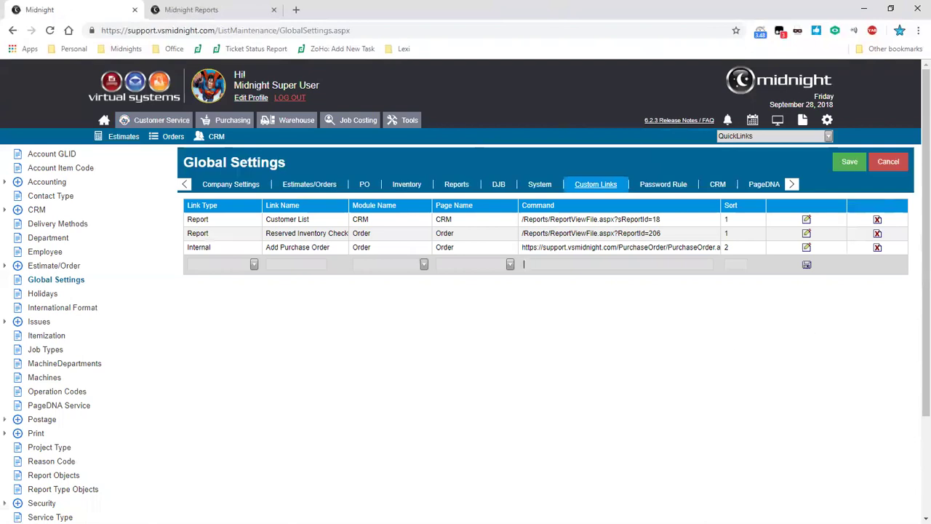